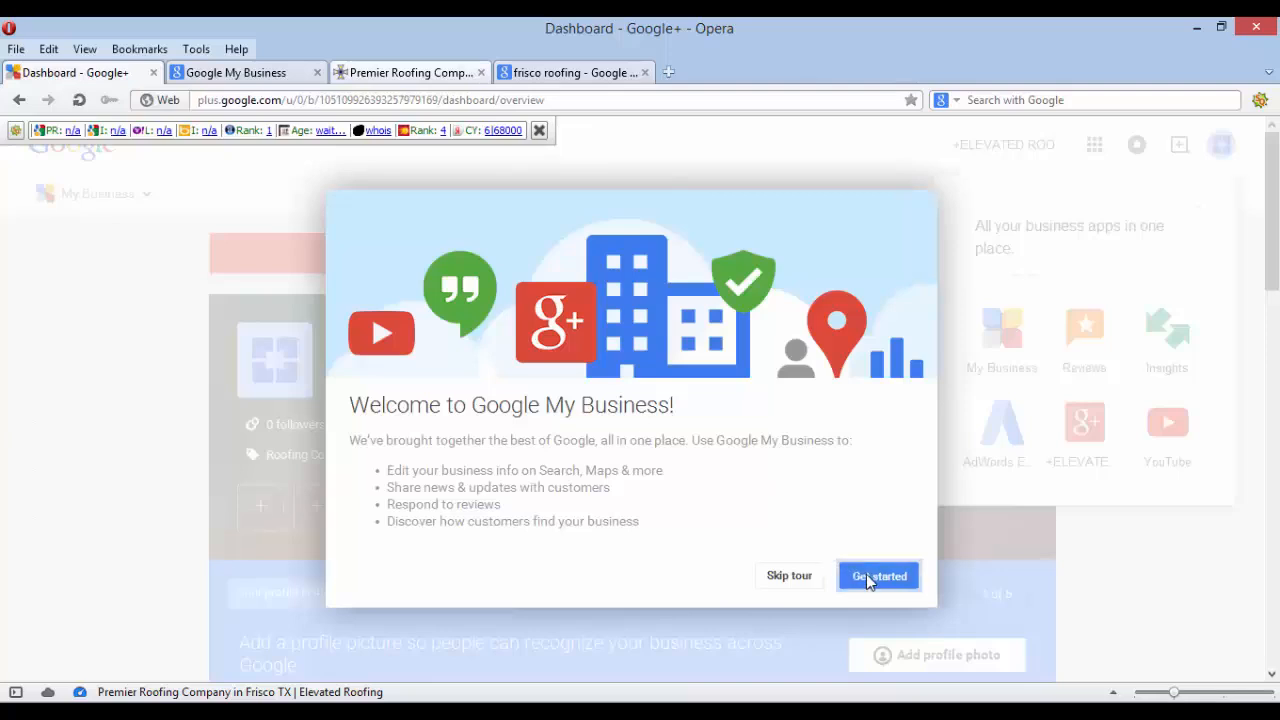
Get started on the business dashboard and hide the SEO statistics toolbar row
{"action": "left_click", "coordinate": [866, 574]}
{"action": "scroll", "coordinate": [581, 444], "scroll_direction": "down", "scroll_amount": 6}
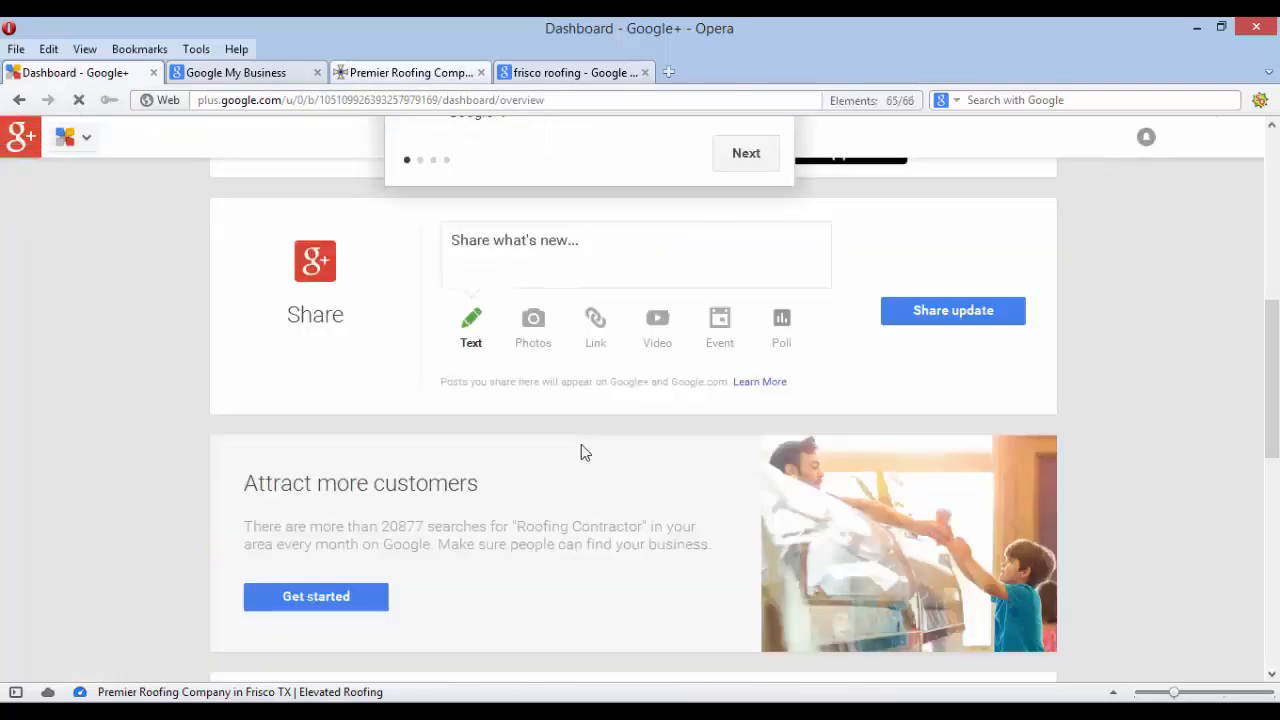
{"action": "scroll", "coordinate": [891, 351], "scroll_direction": "up", "scroll_amount": 6}
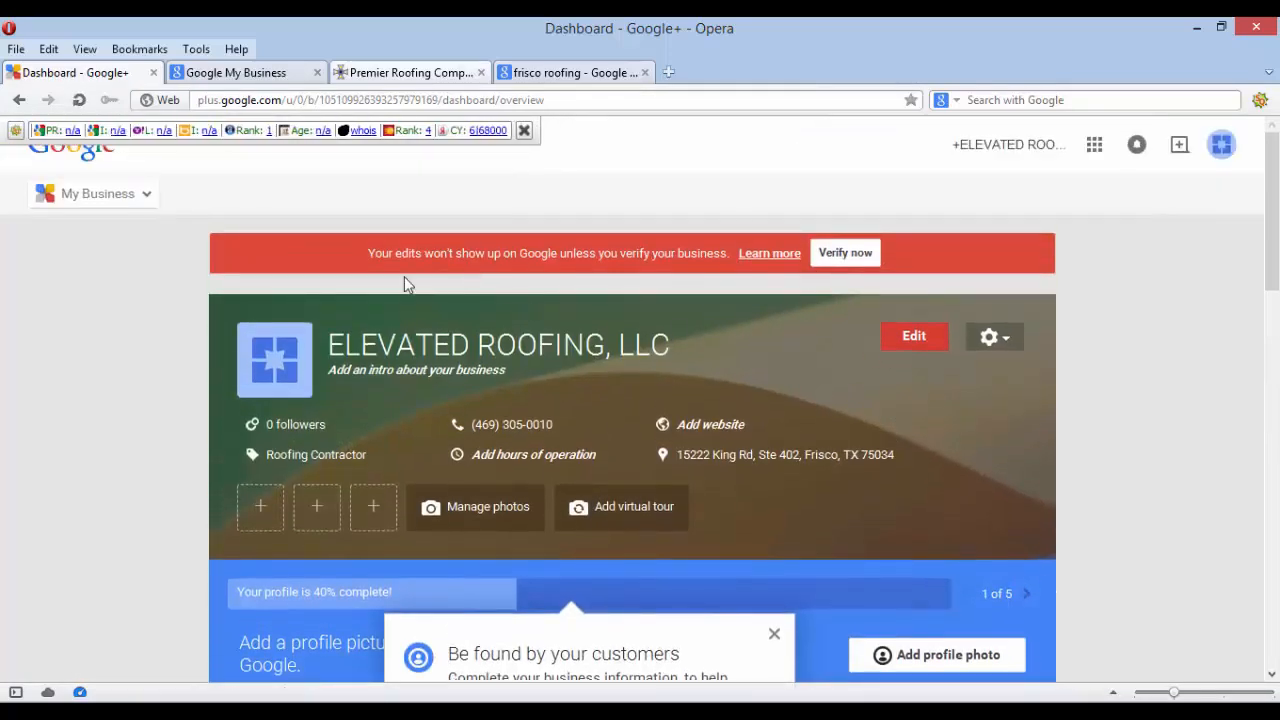
{"action": "scroll", "coordinate": [8, 472], "scroll_direction": "down", "scroll_amount": 3}
{"action": "scroll", "coordinate": [8, 472], "scroll_direction": "down", "scroll_amount": 5}
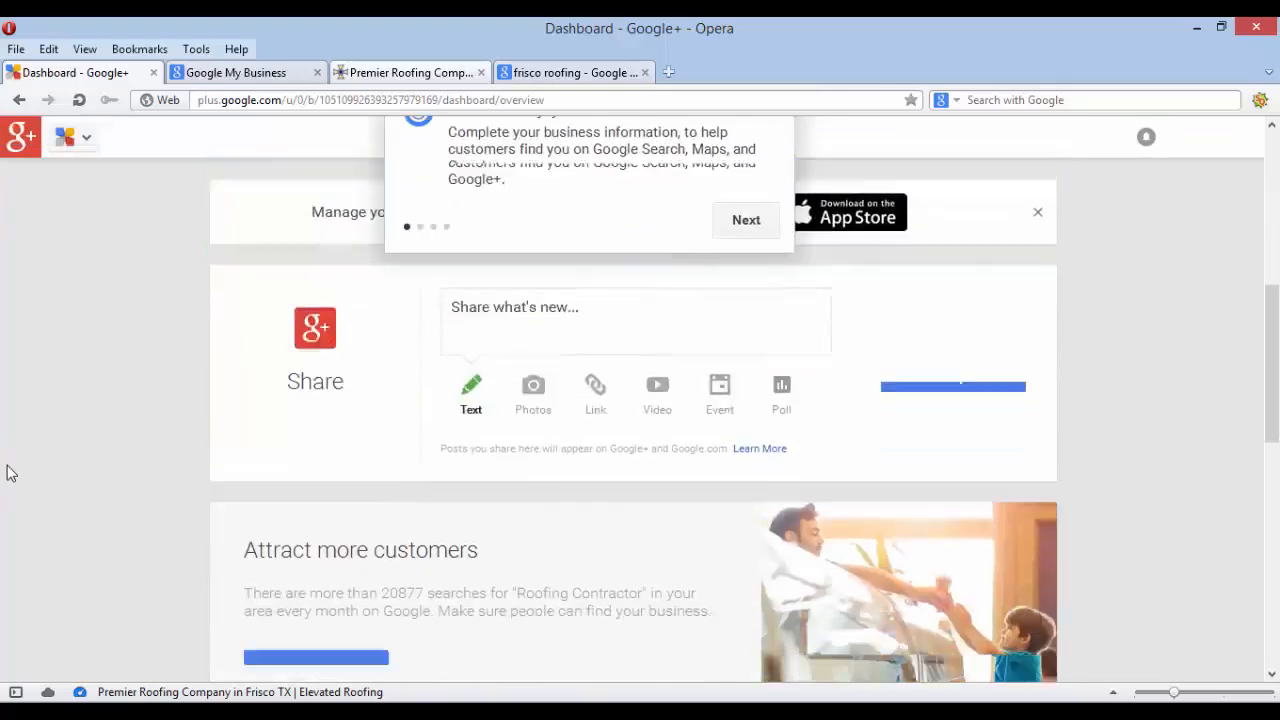
{"action": "scroll", "coordinate": [8, 472], "scroll_direction": "up", "scroll_amount": 8}
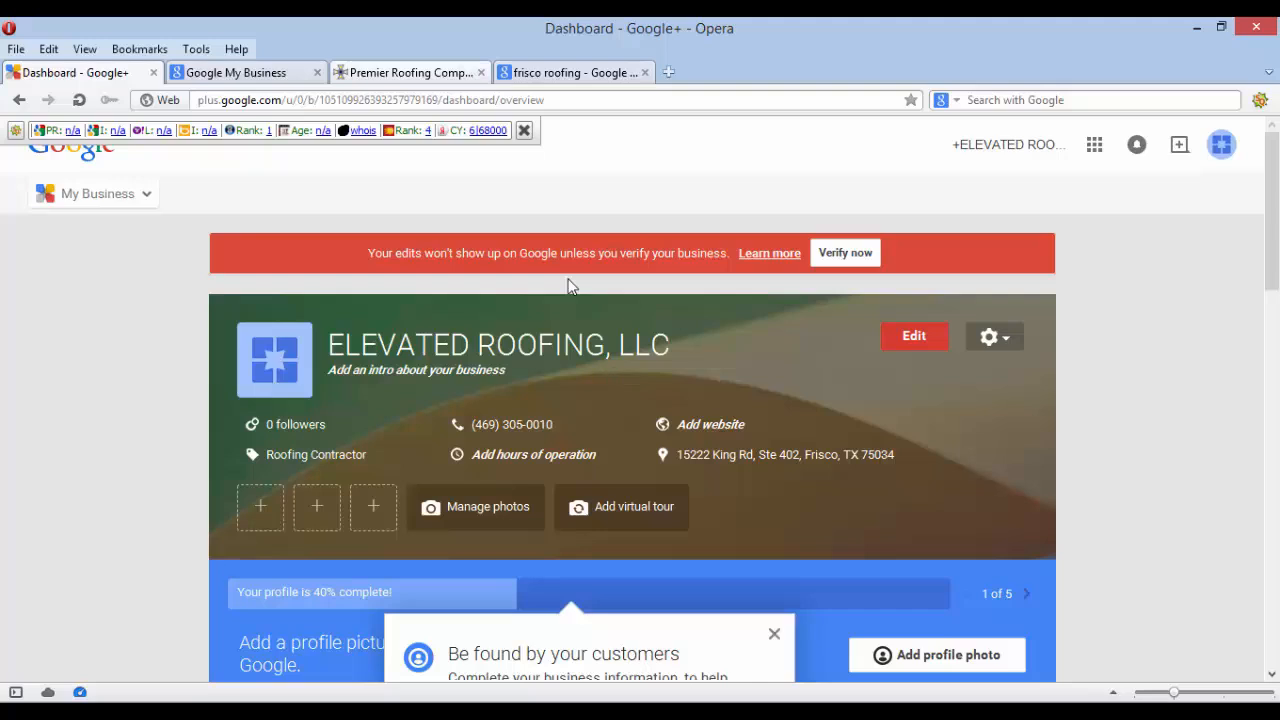
{"action": "left_click", "coordinate": [525, 131]}
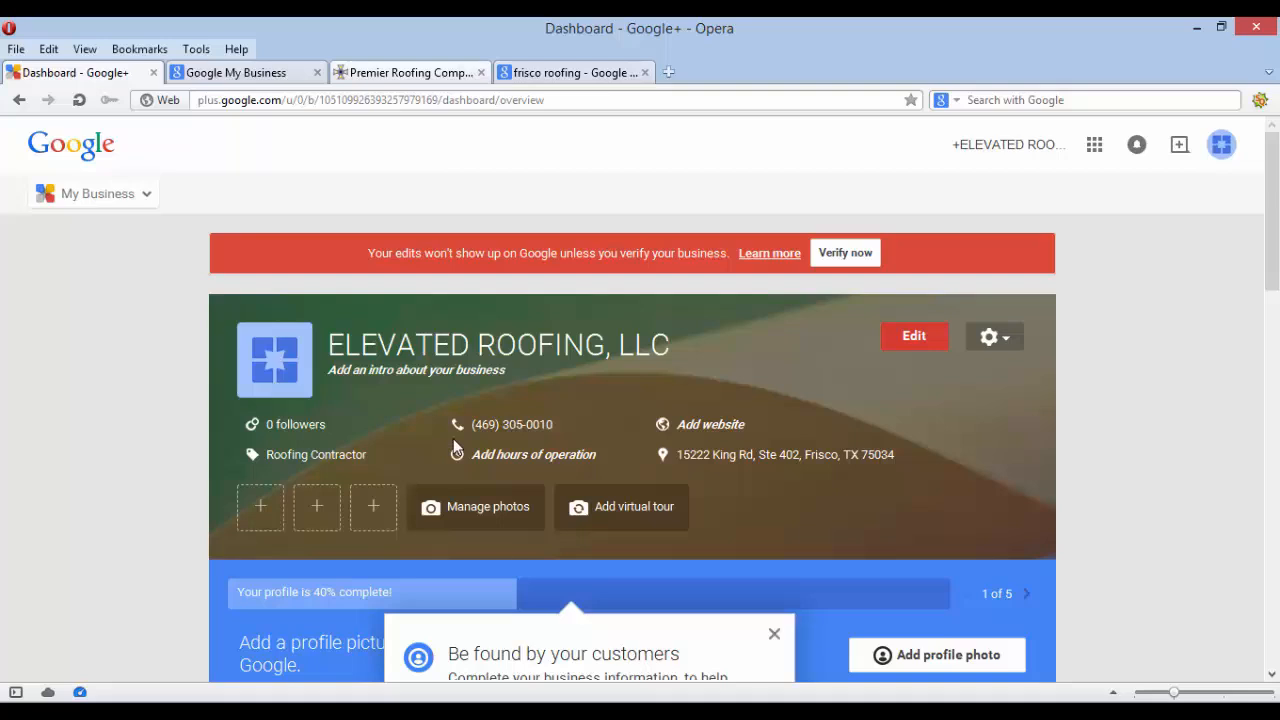
{"action": "scroll", "coordinate": [453, 440], "scroll_direction": "down", "scroll_amount": 2}
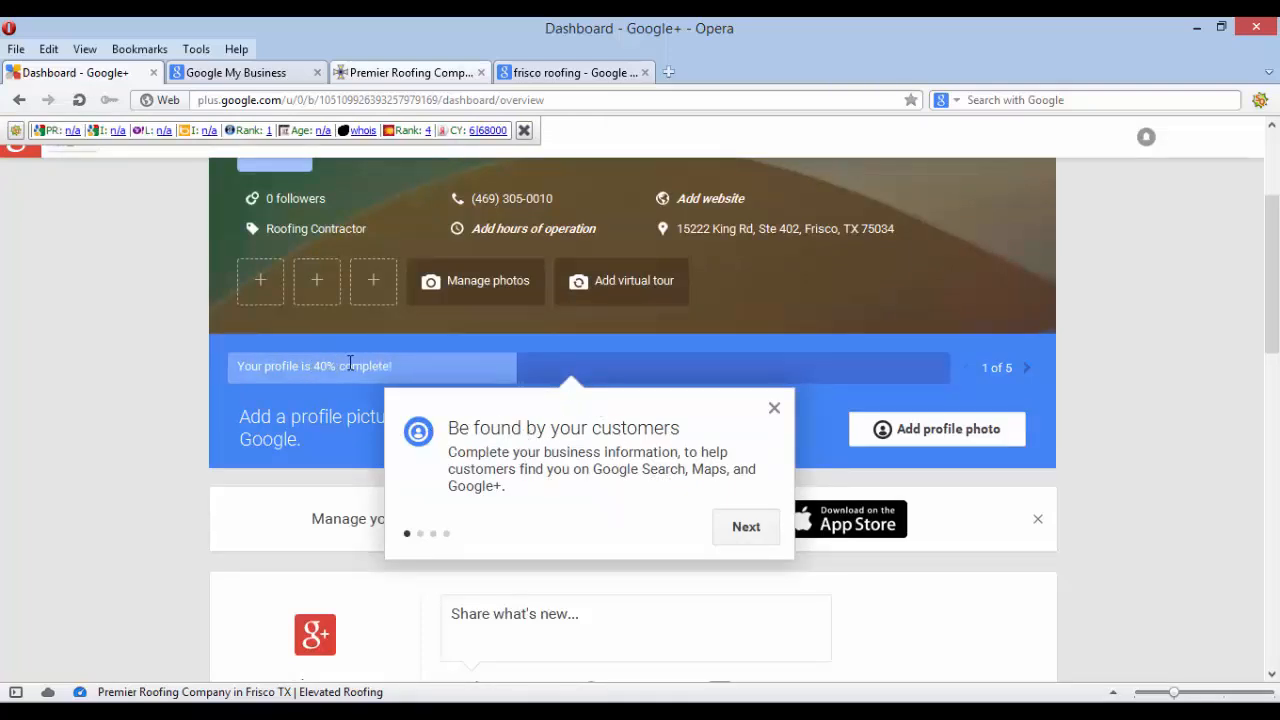
Step through the tour tips until they close, then hide the SEO row again
{"action": "left_click", "coordinate": [745, 526]}
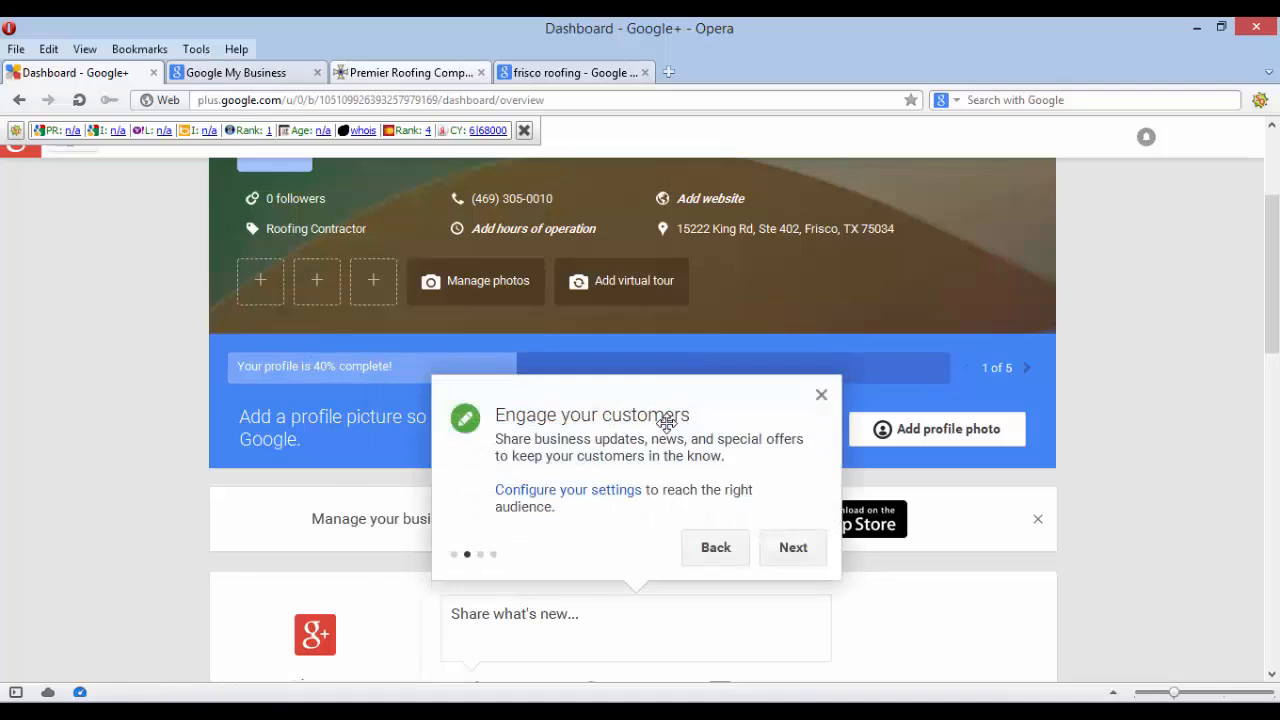
{"action": "left_click", "coordinate": [797, 557]}
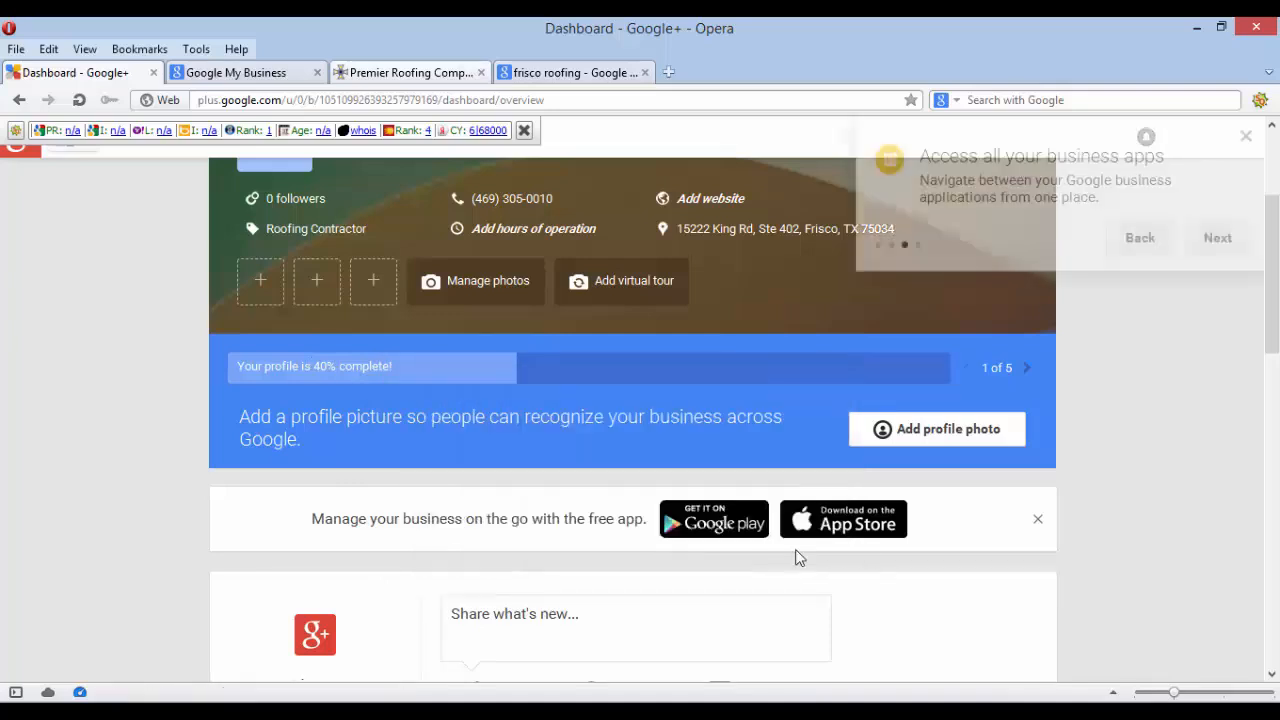
{"action": "left_click", "coordinate": [1220, 240]}
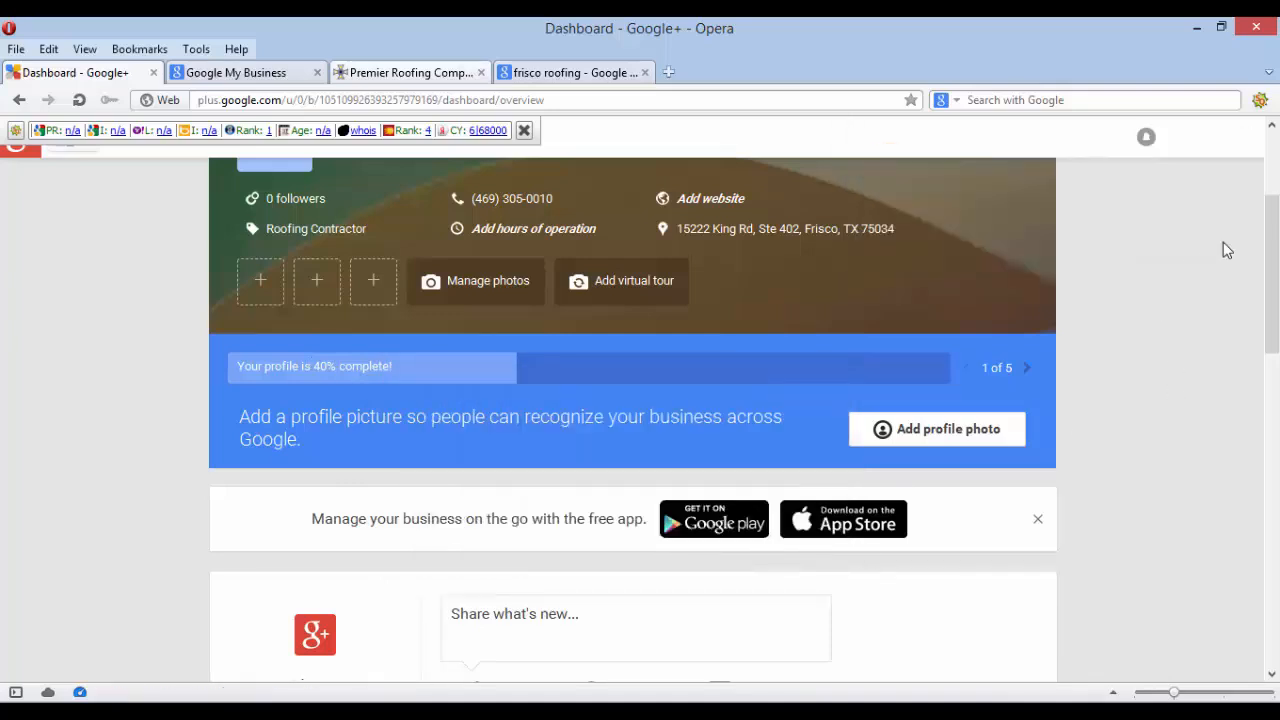
{"action": "scroll", "coordinate": [1021, 437], "scroll_direction": "down", "scroll_amount": 2}
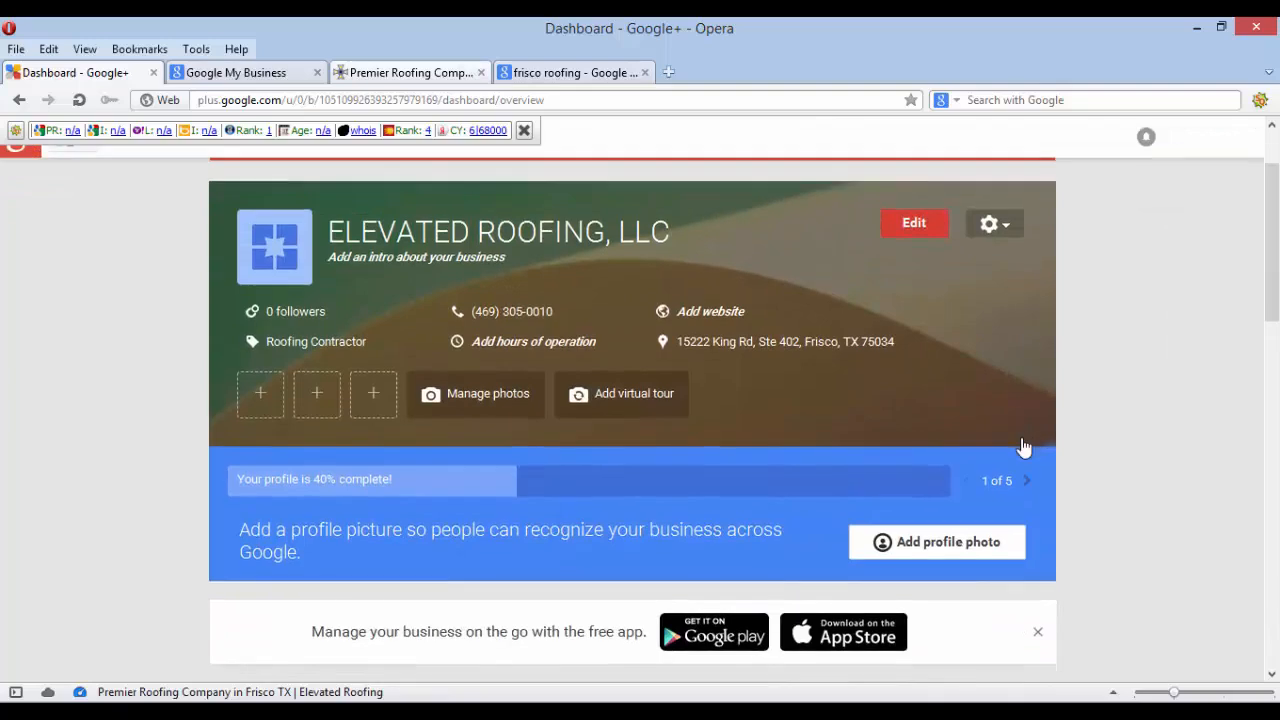
{"action": "scroll", "coordinate": [1021, 437], "scroll_direction": "up", "scroll_amount": 1}
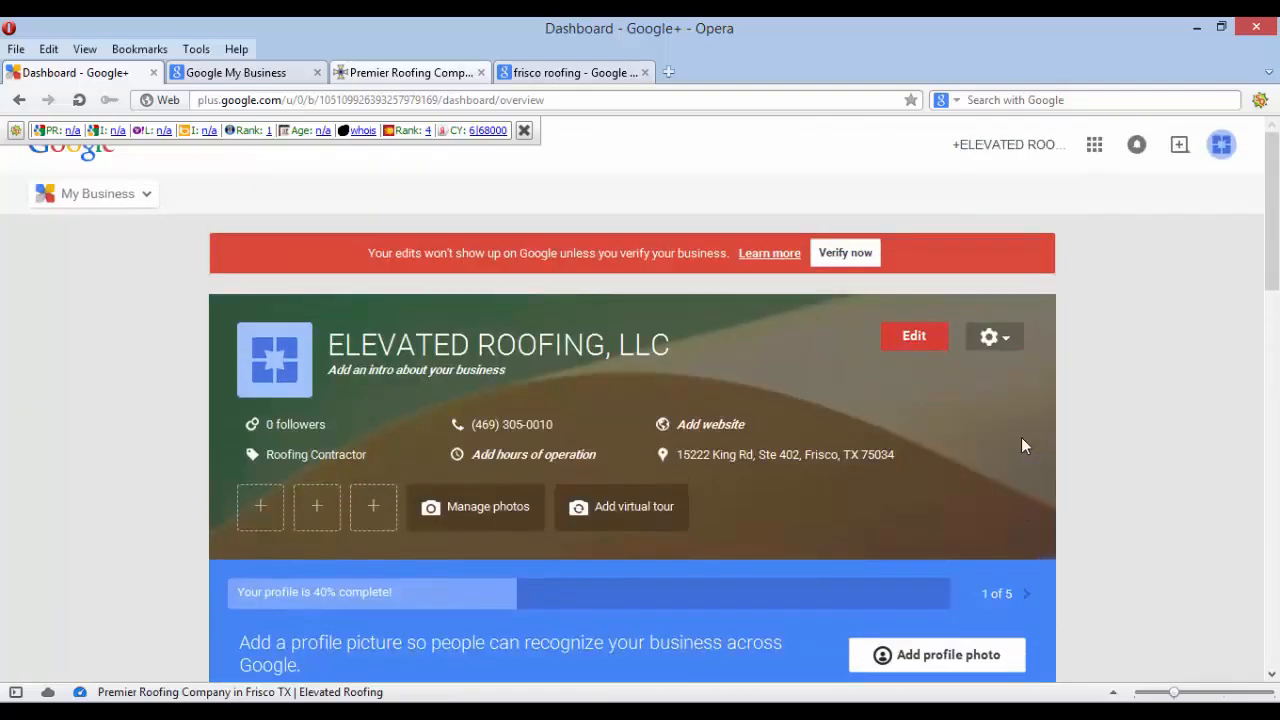
{"action": "left_click", "coordinate": [523, 131]}
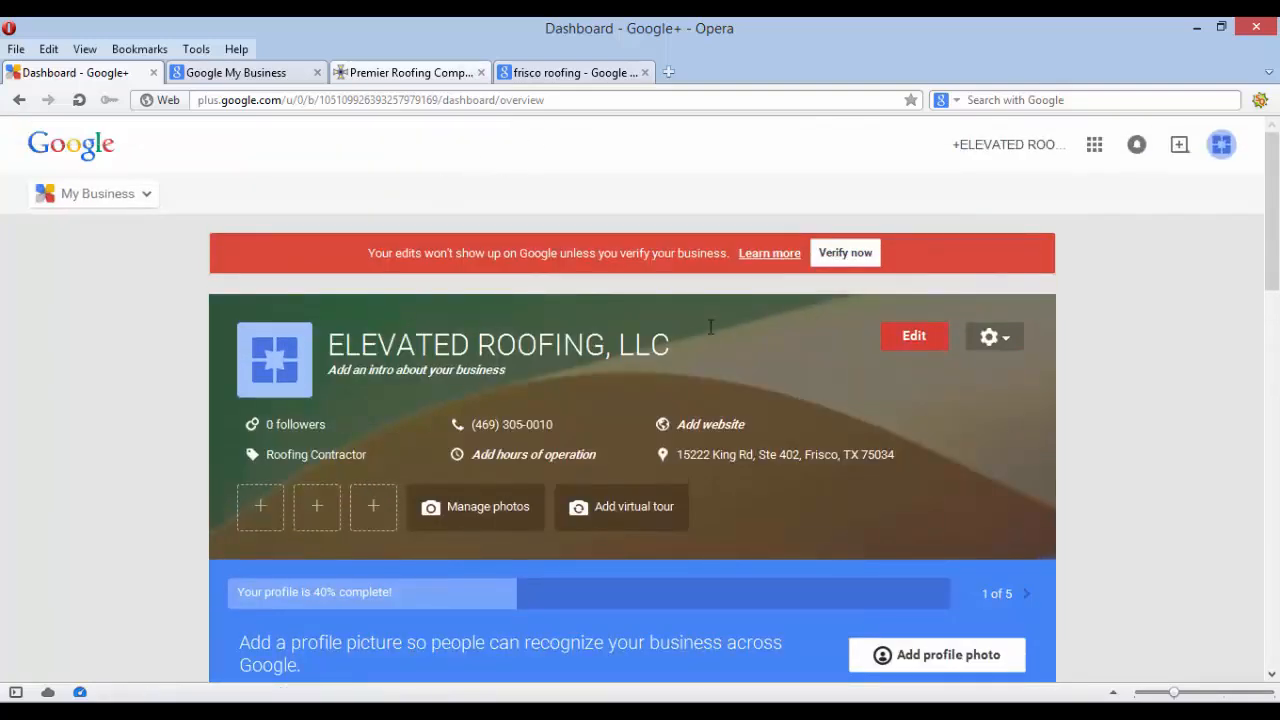
{"action": "left_click", "coordinate": [540, 506]}
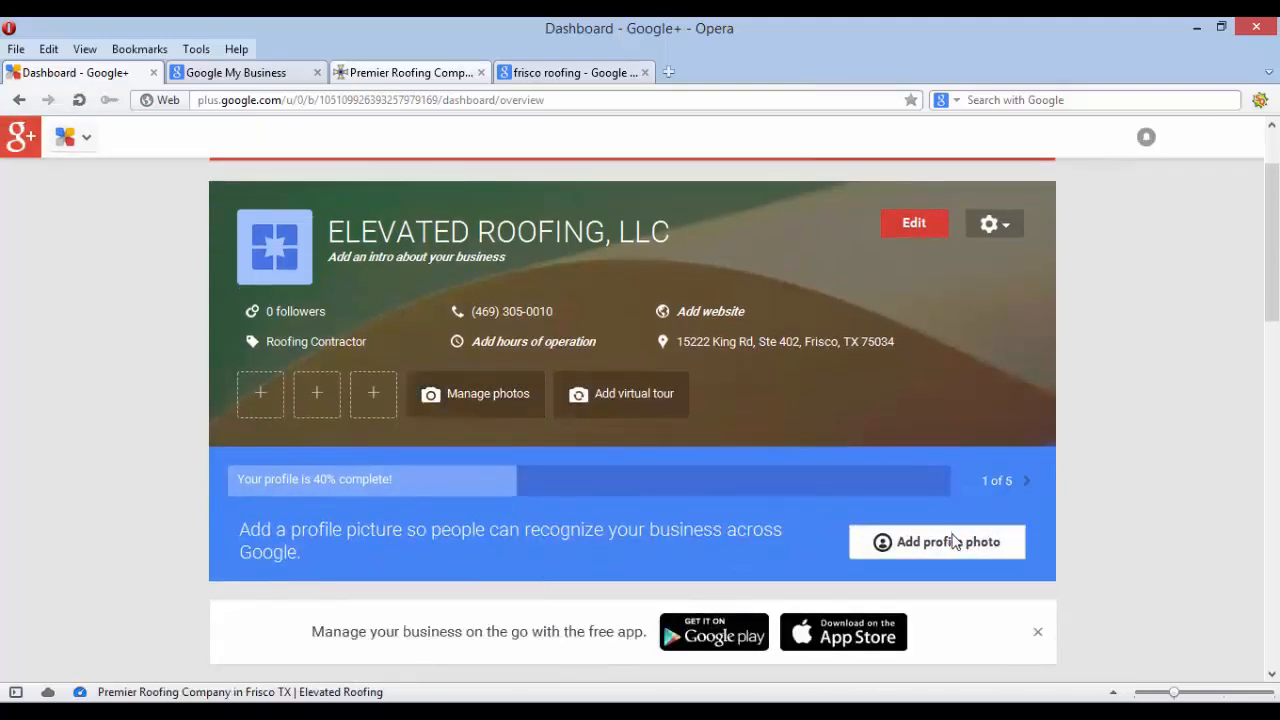
Open Add profile photo, cancel the first picker, and reopen the profile photo upload dialog
{"action": "left_click", "coordinate": [940, 544]}
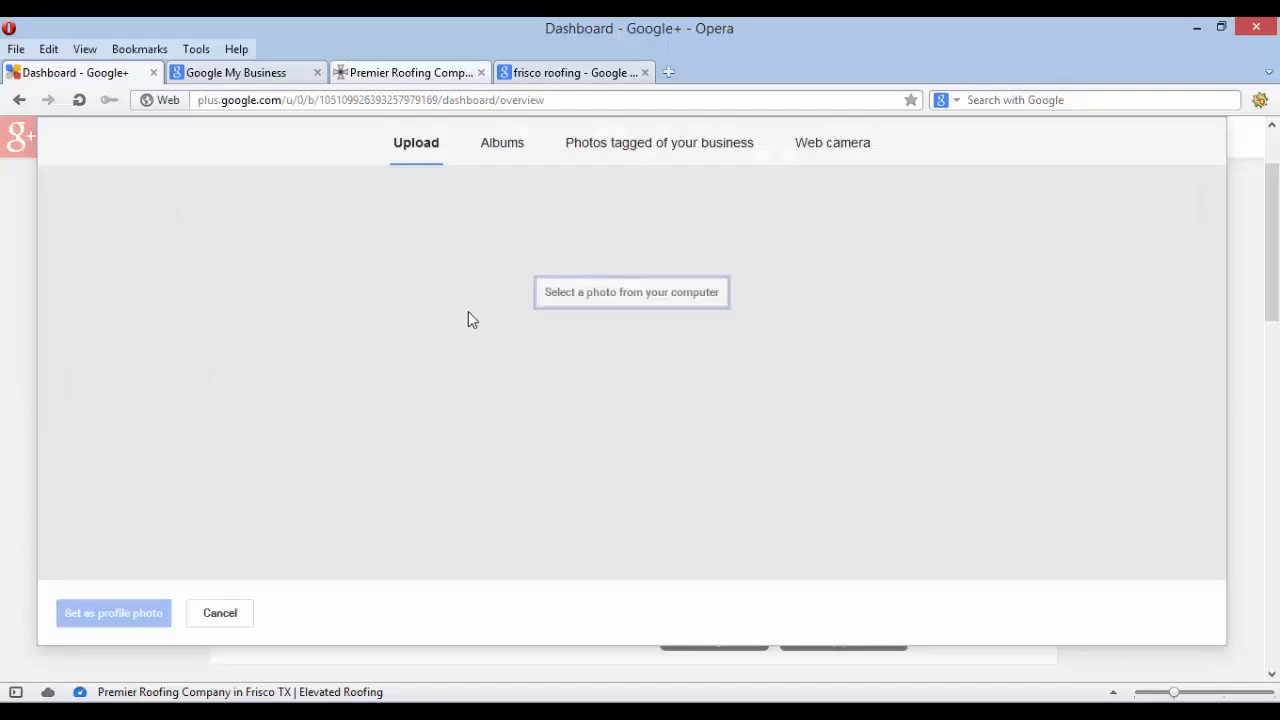
{"action": "left_click", "coordinate": [222, 612]}
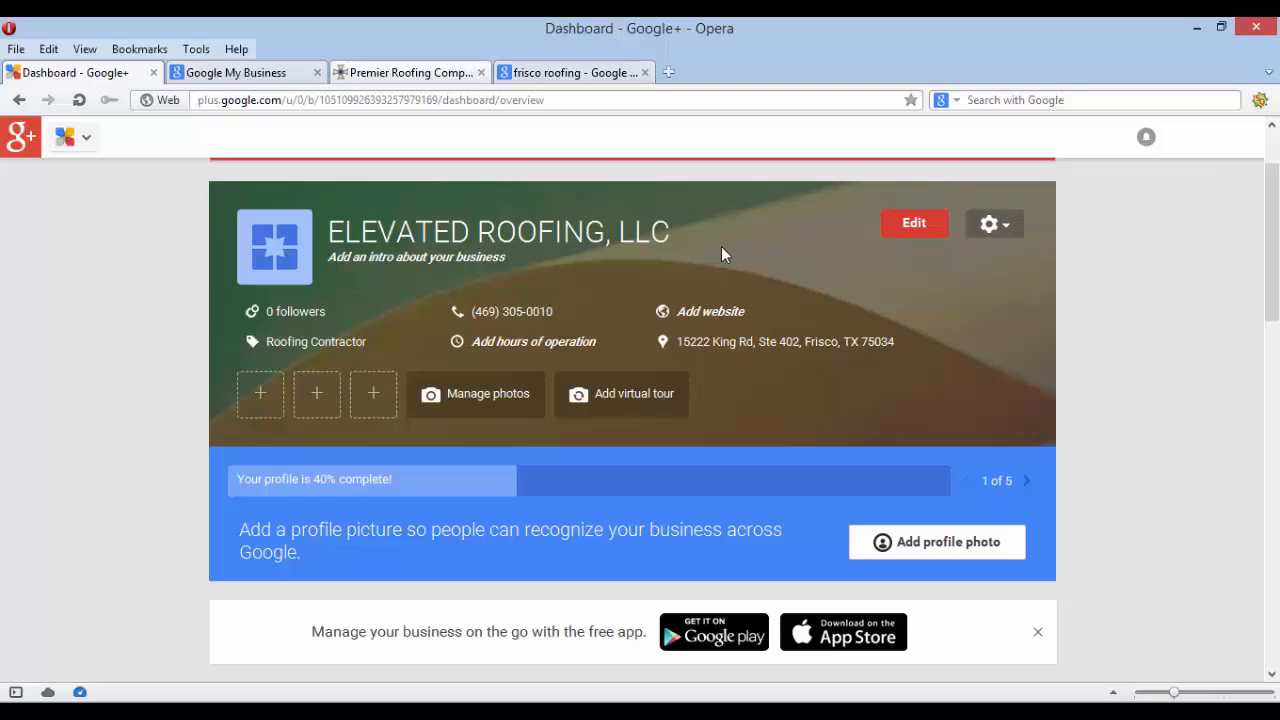
{"action": "left_click", "coordinate": [927, 548]}
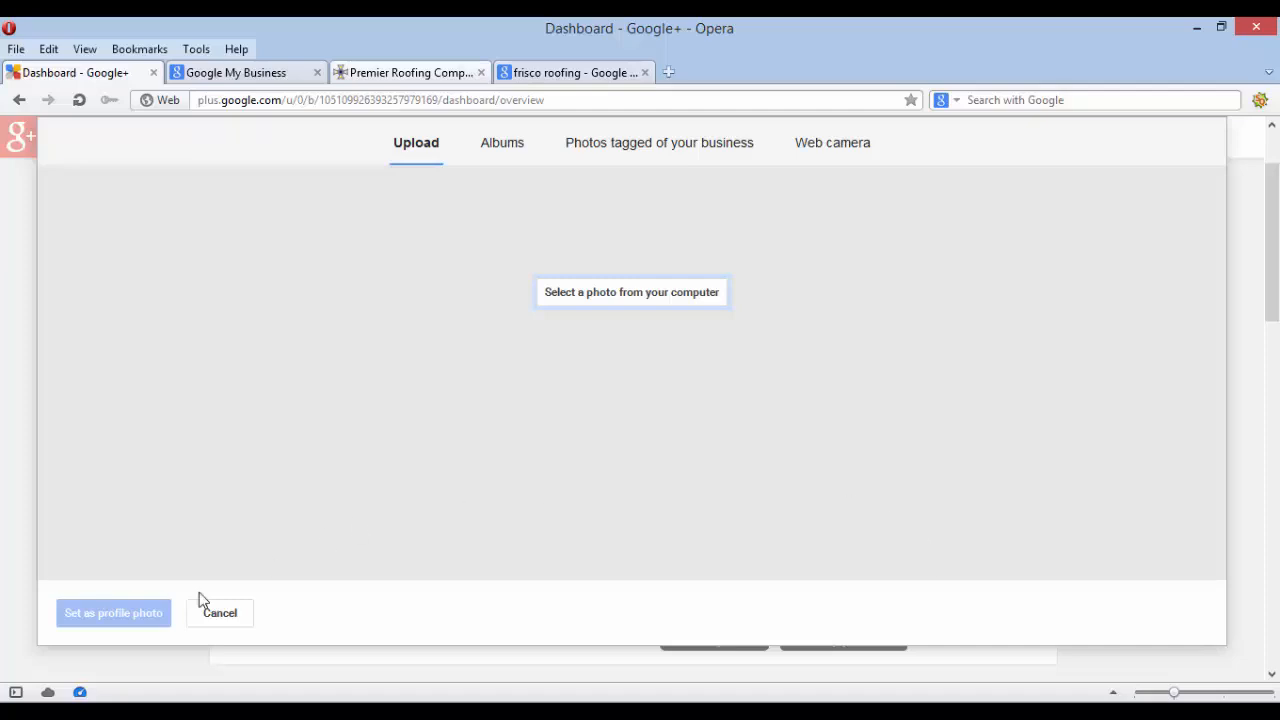
{"action": "left_click", "coordinate": [599, 292]}
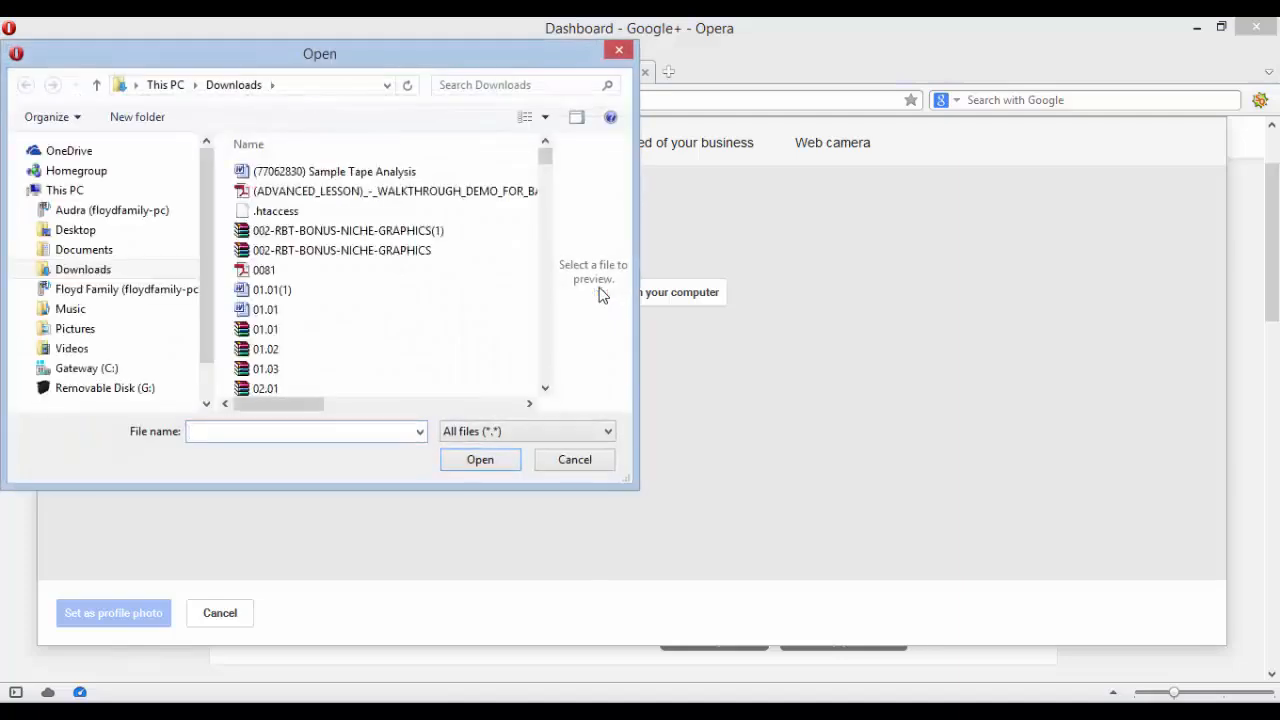
{"action": "left_click", "coordinate": [75, 230]}
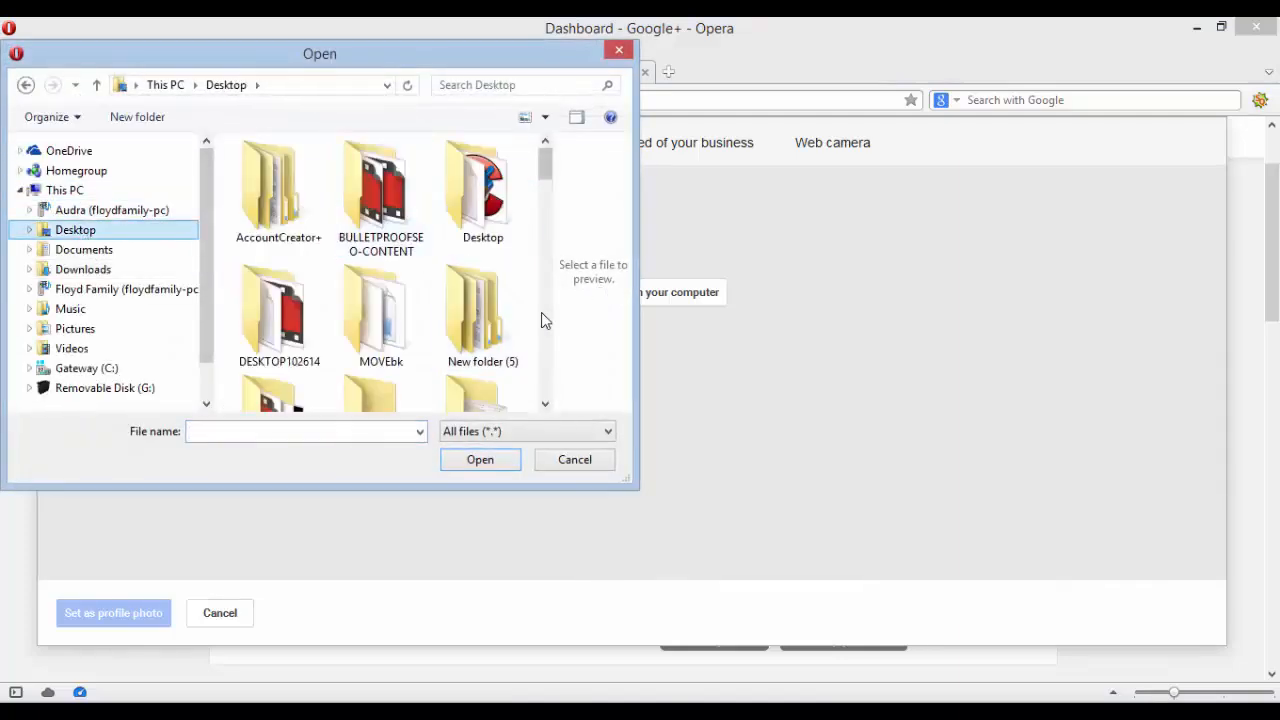
{"action": "double_click", "coordinate": [400, 337]}
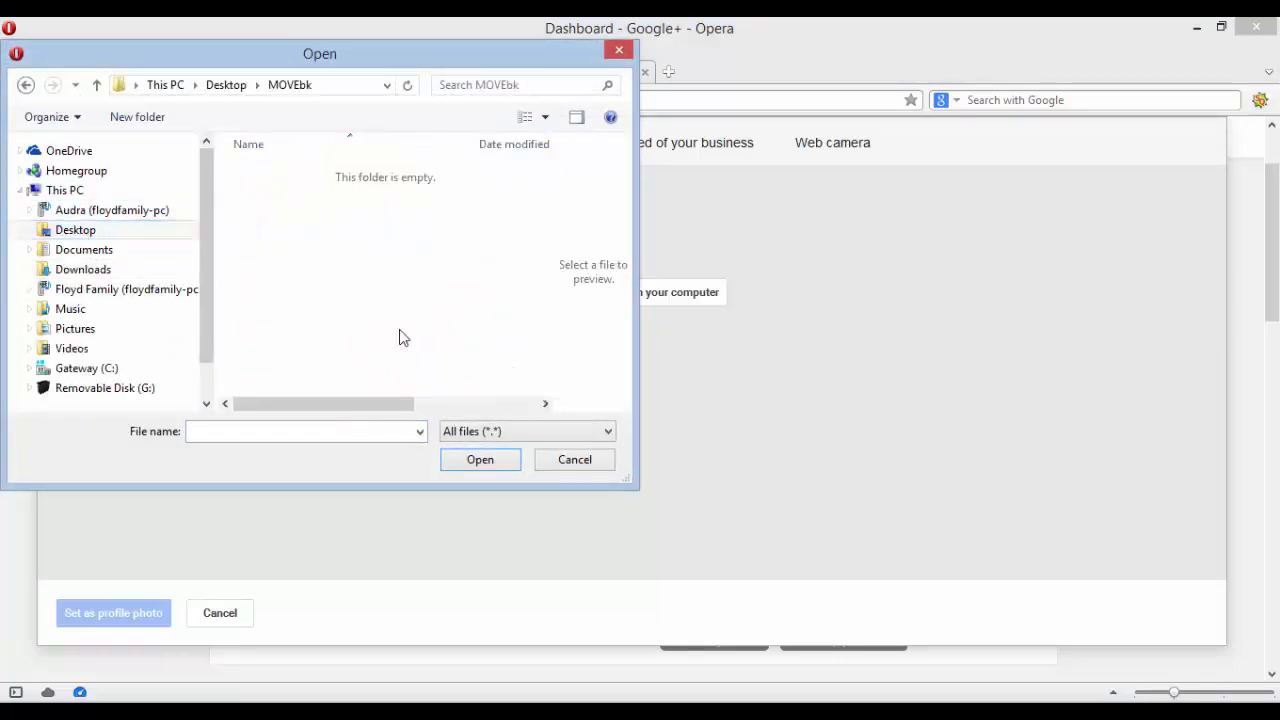
{"action": "scroll", "coordinate": [400, 337], "scroll_direction": "down", "scroll_amount": 2}
{"action": "double_click", "coordinate": [300, 166]}
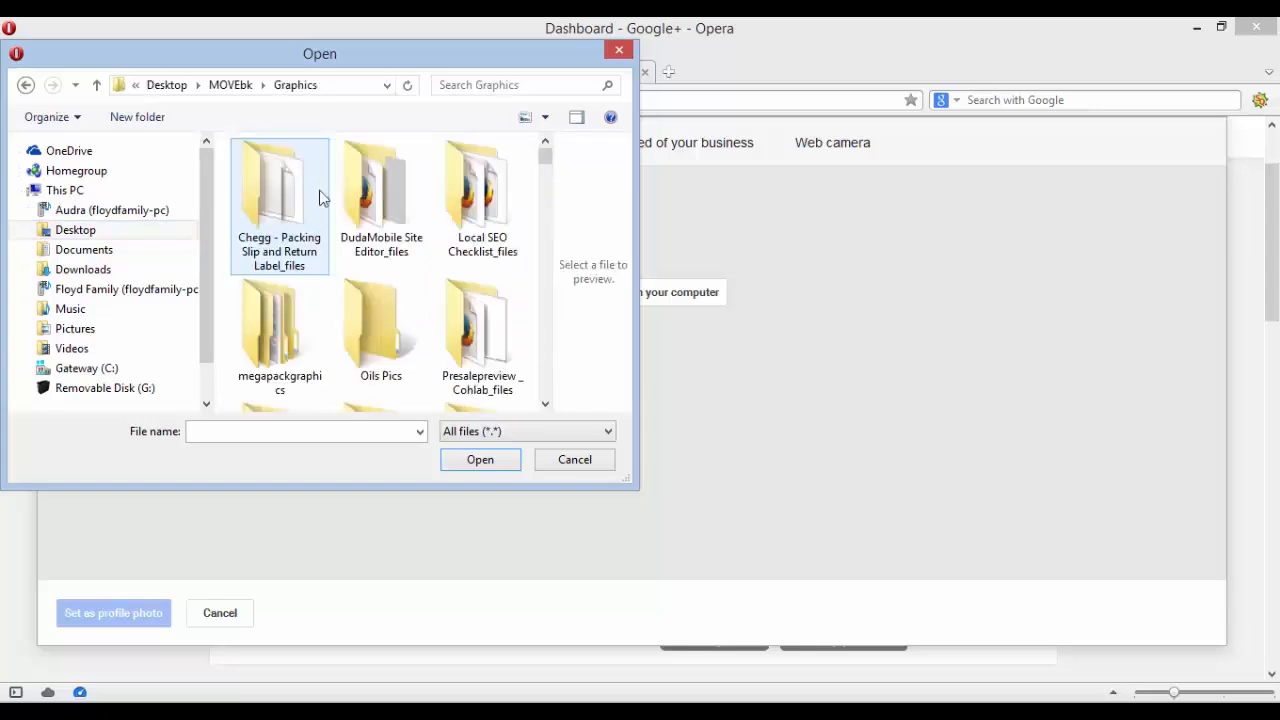
{"action": "scroll", "coordinate": [551, 220], "scroll_direction": "down", "scroll_amount": 5}
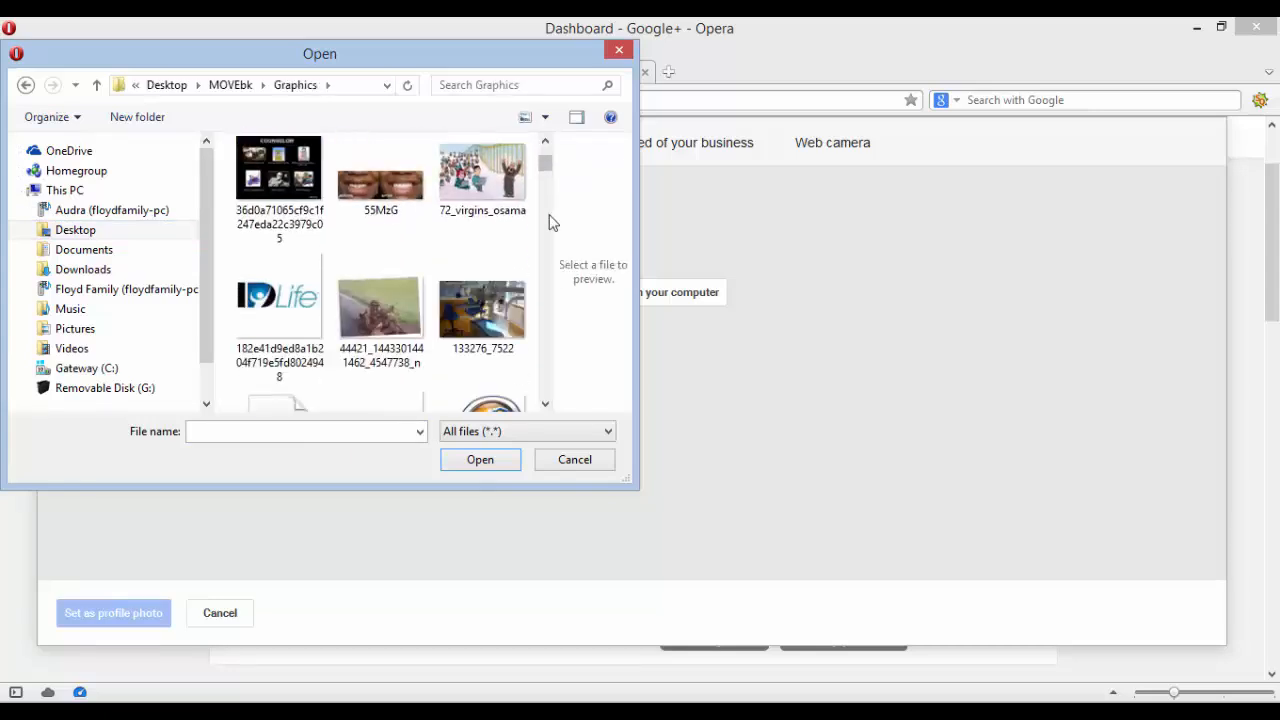
{"action": "scroll", "coordinate": [545, 156], "scroll_direction": "up", "scroll_amount": 5}
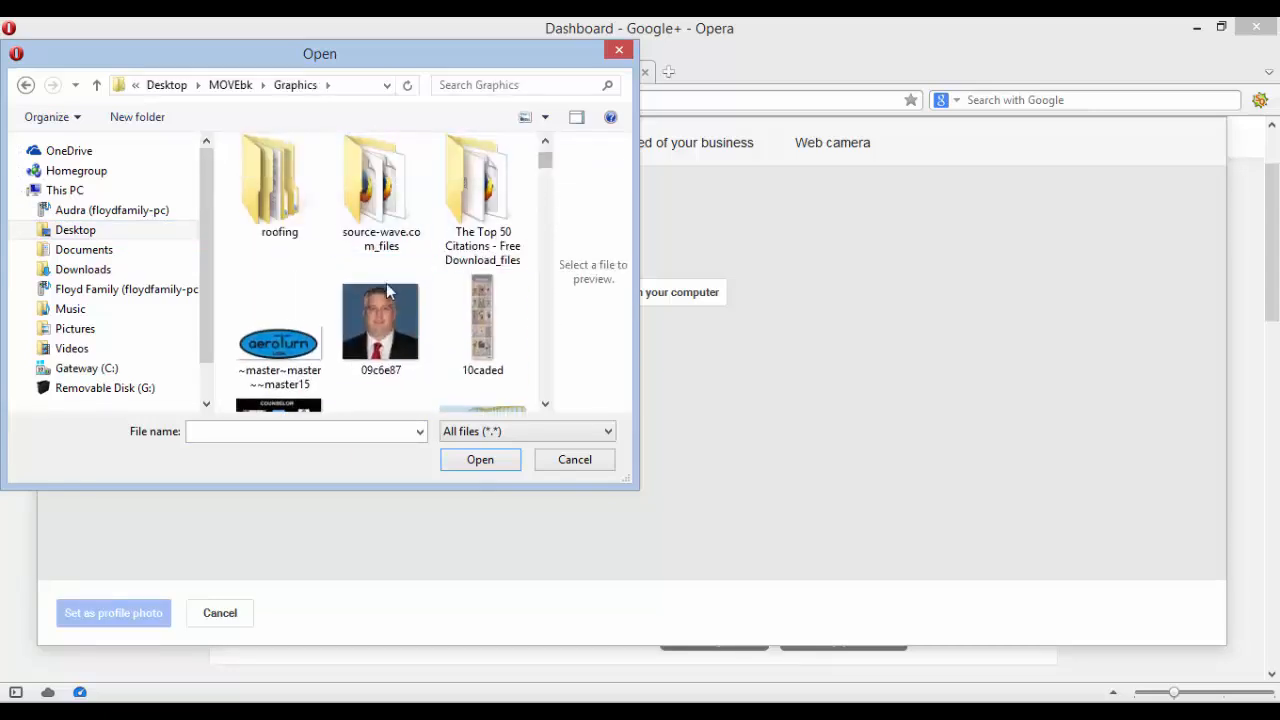
{"action": "left_click", "coordinate": [386, 300]}
{"action": "left_click", "coordinate": [480, 460]}
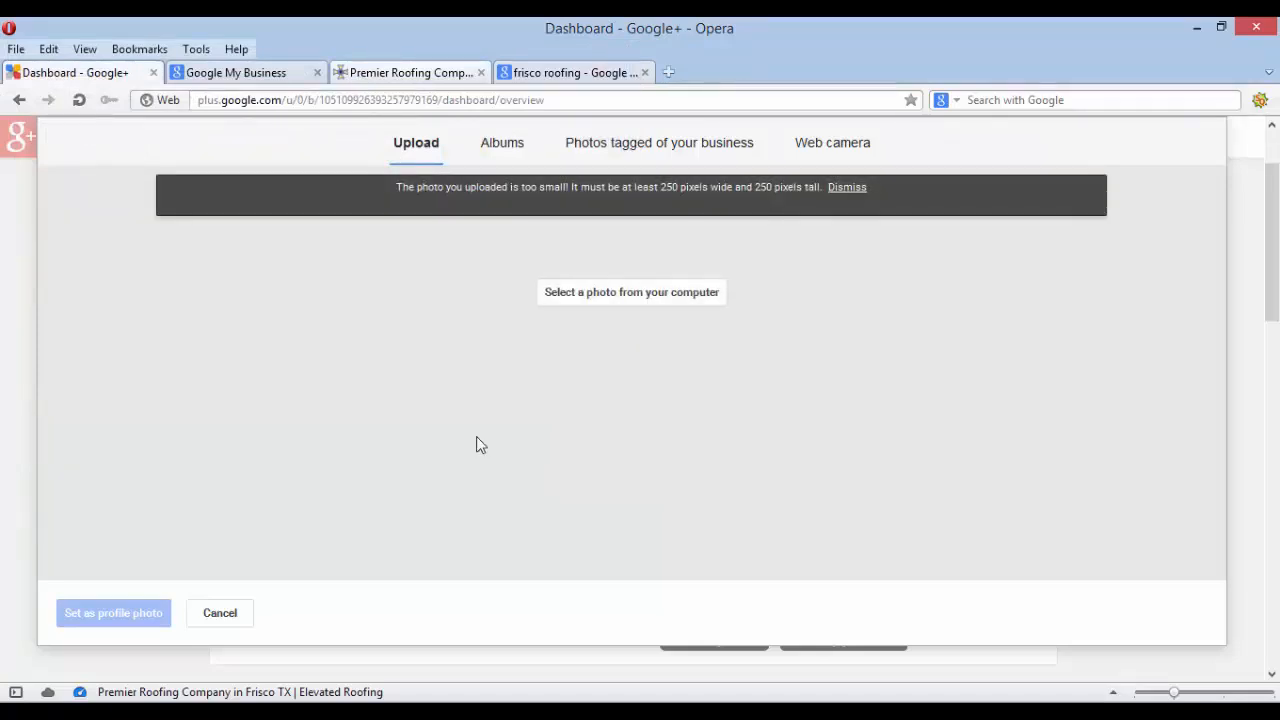
{"action": "left_click", "coordinate": [609, 293]}
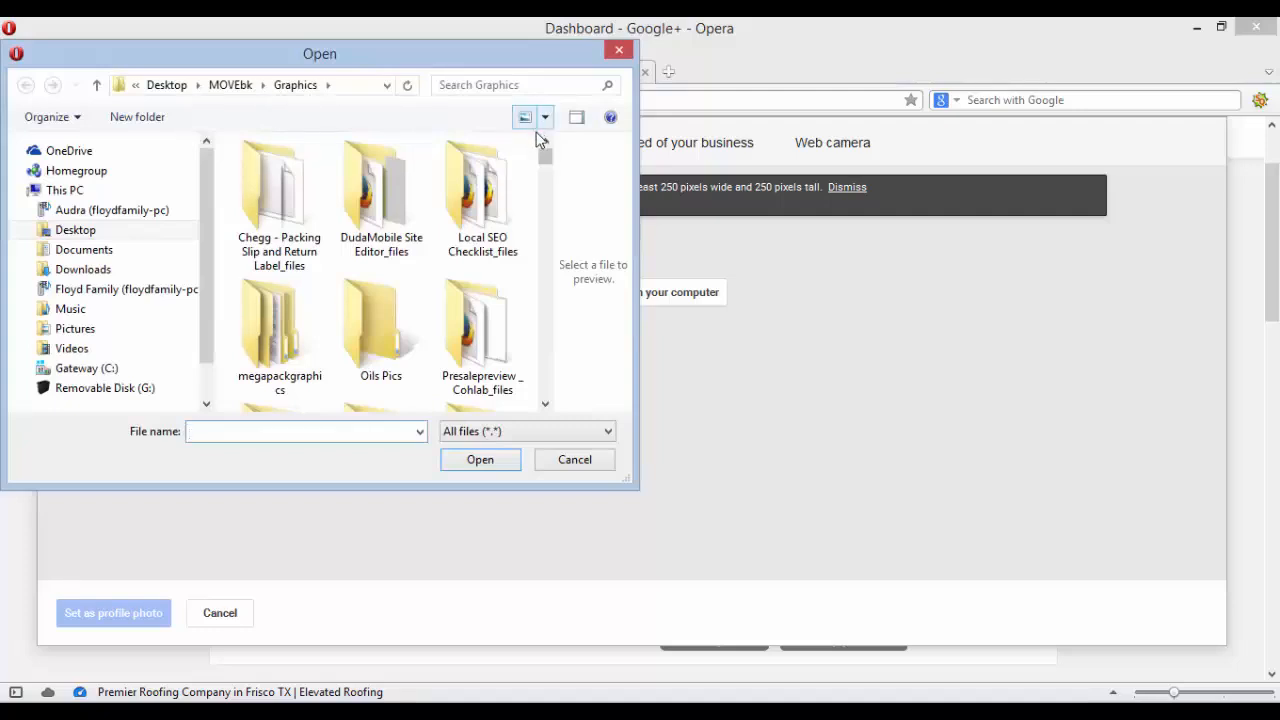
{"action": "left_click_drag", "start_coordinate": [547, 154], "coordinate": [535, 222]}
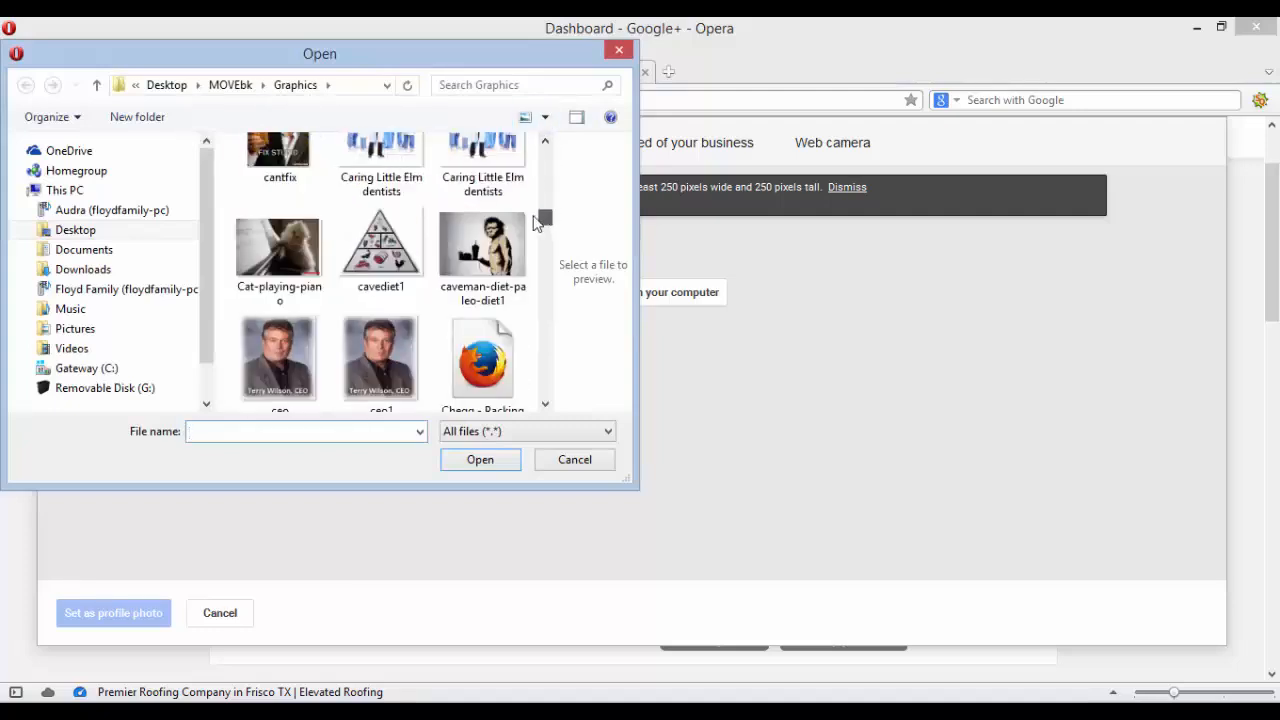
{"action": "left_click", "coordinate": [279, 360]}
{"action": "left_click", "coordinate": [480, 464]}
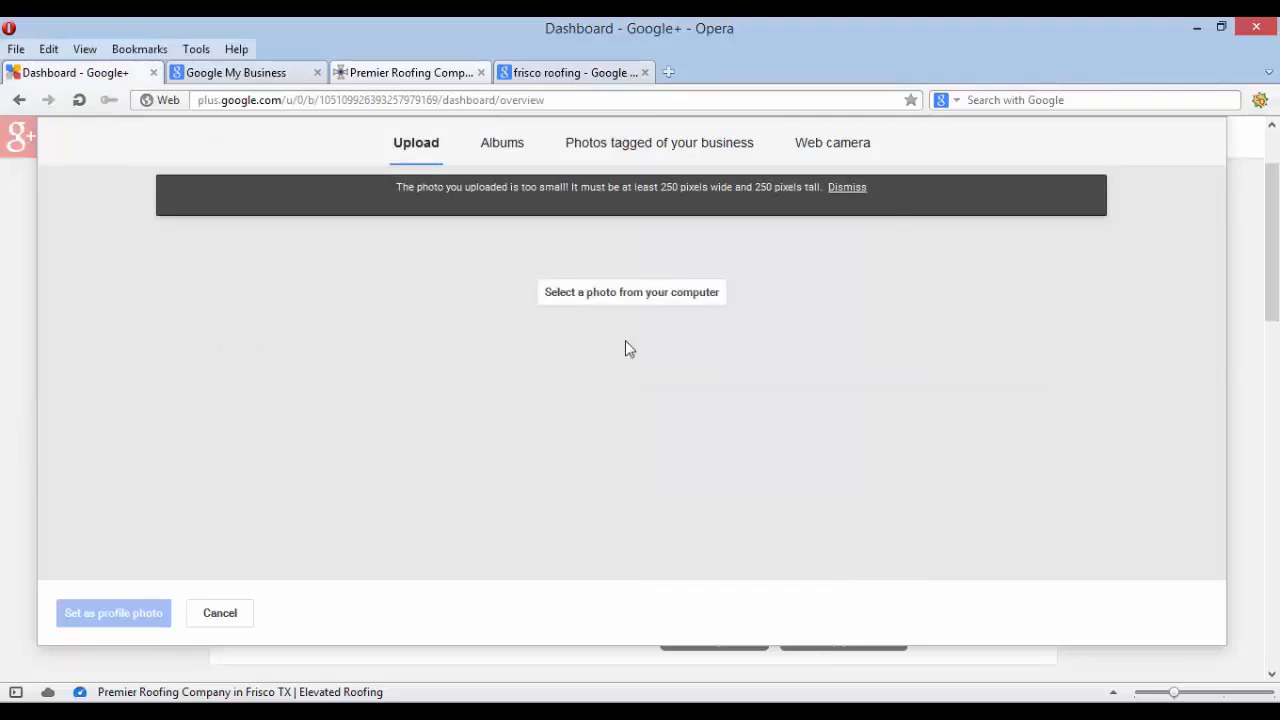
{"action": "left_click", "coordinate": [848, 187]}
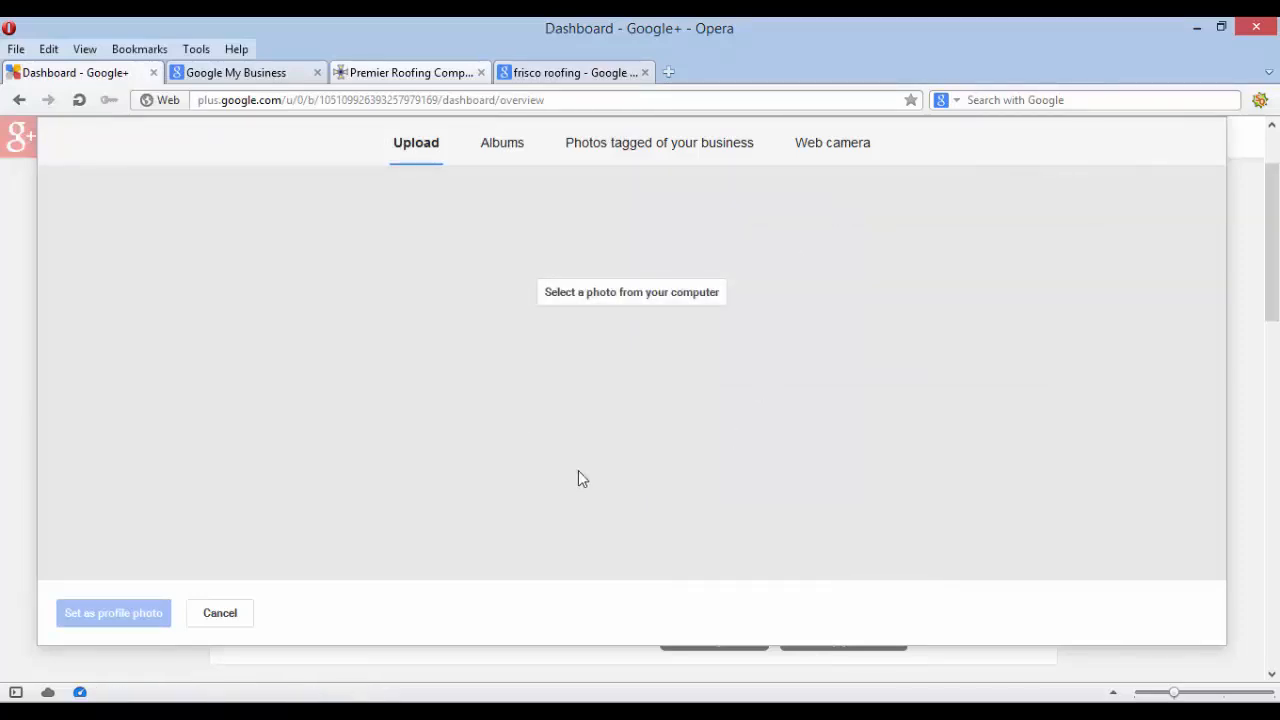
Choose the Excited Business People image, then cancel the upload without setting a photo
{"action": "left_click", "coordinate": [615, 293]}
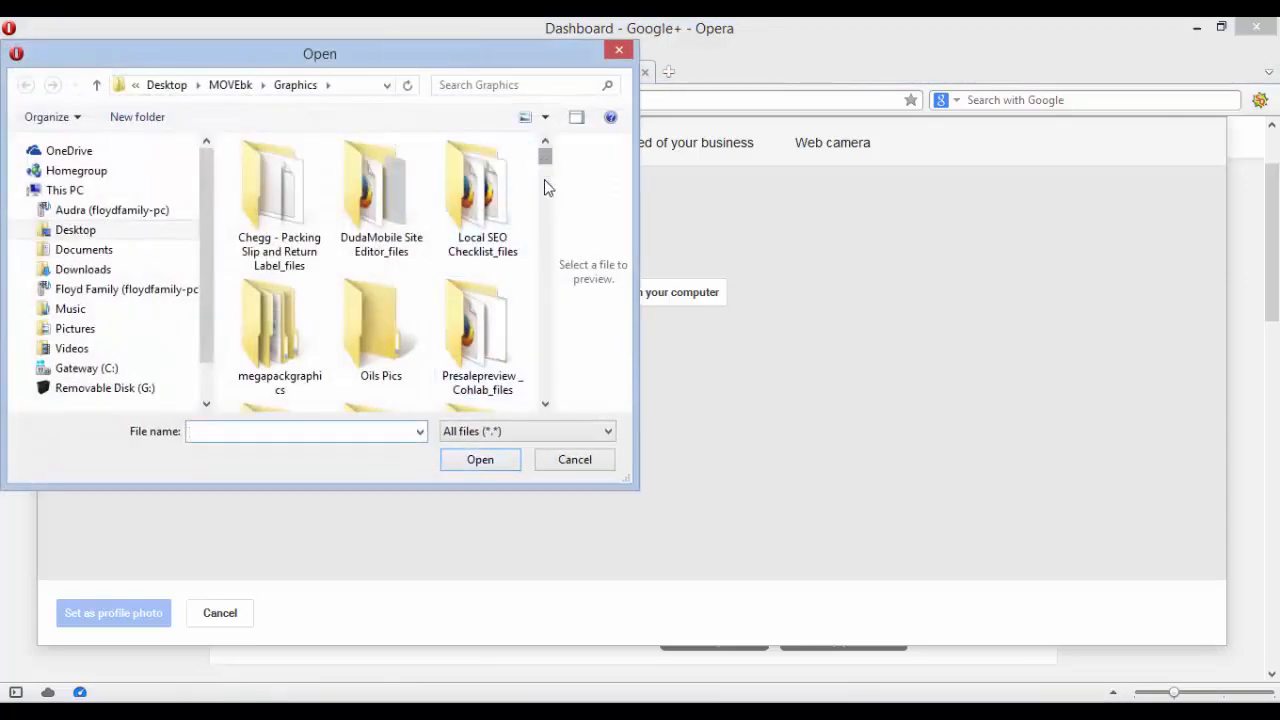
{"action": "left_click_drag", "start_coordinate": [544, 179], "coordinate": [547, 249]}
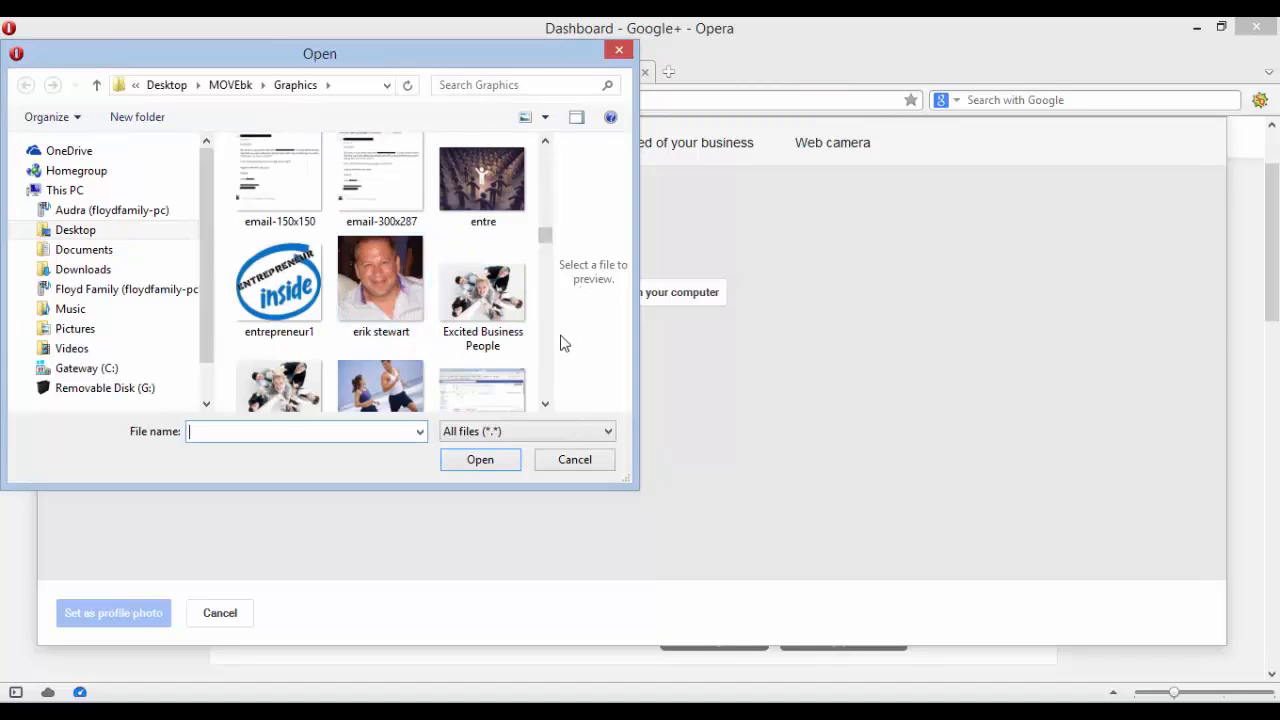
{"action": "left_click", "coordinate": [505, 335]}
{"action": "left_click", "coordinate": [483, 464]}
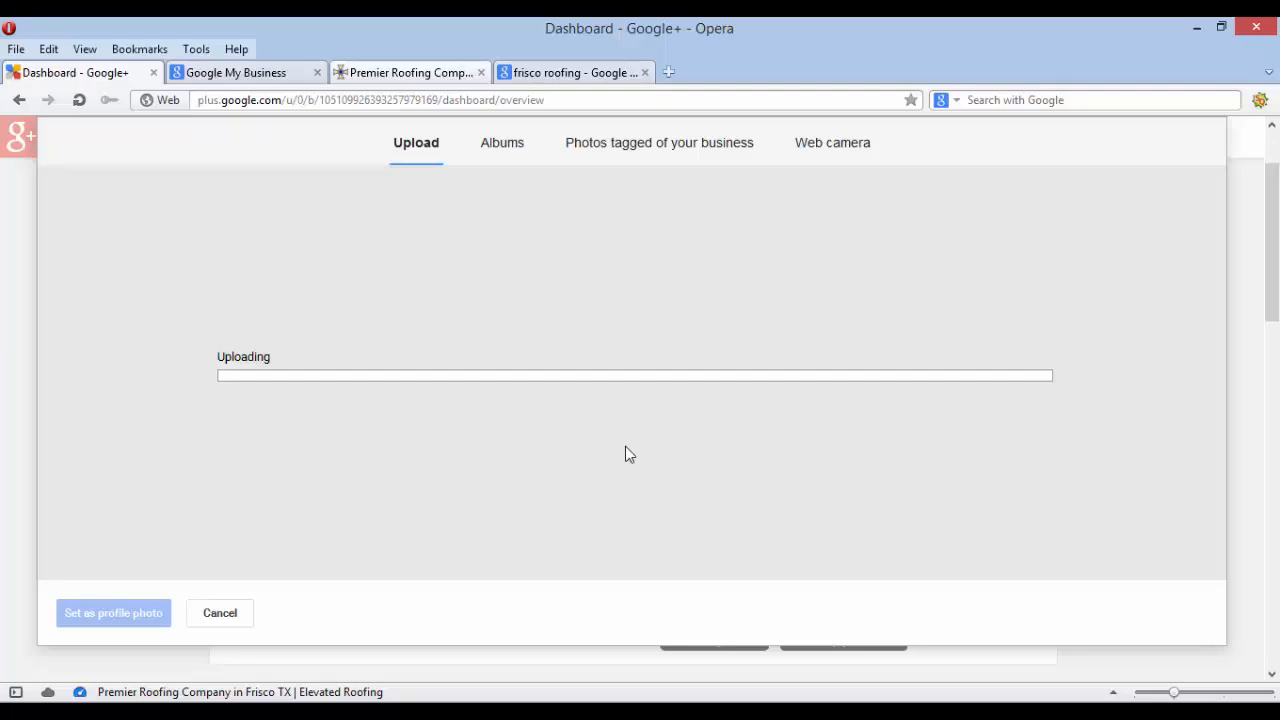
{"action": "left_click", "coordinate": [207, 615]}
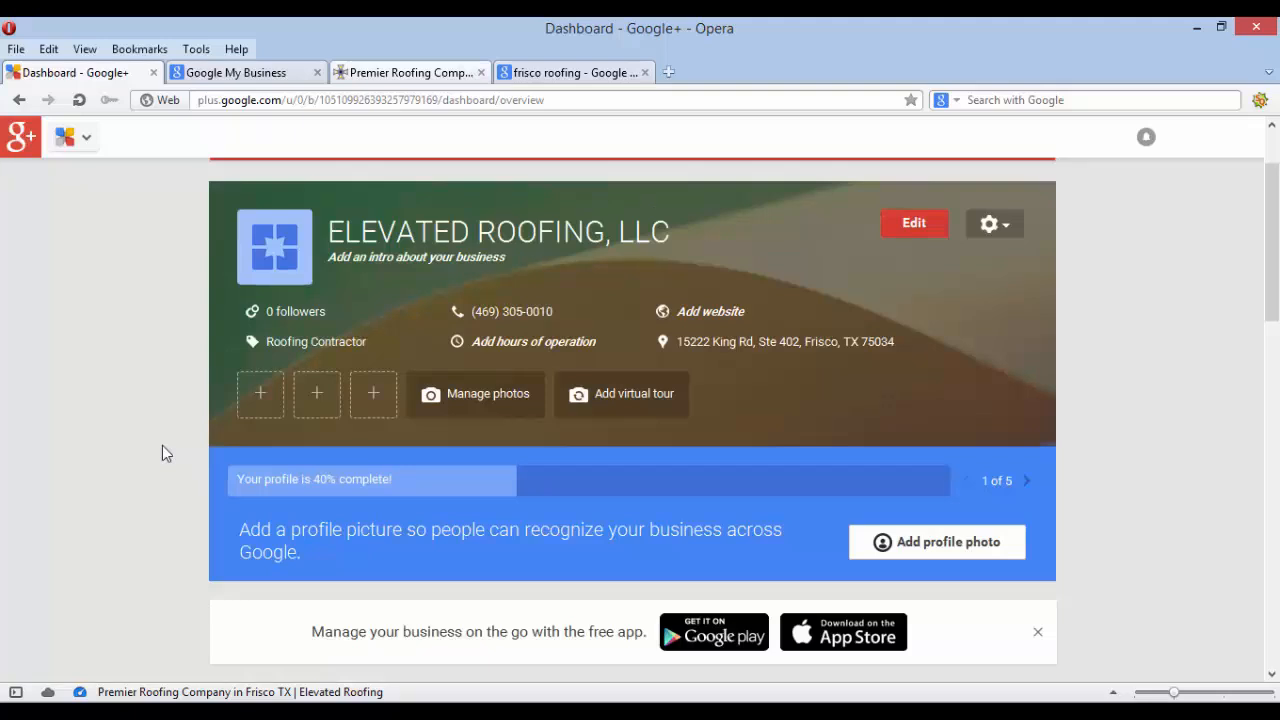
{"action": "mouse_move", "coordinate": [277, 240]}
Open Business Info for editing and review its contact, category, hours and introduction sections
{"action": "left_click", "coordinate": [918, 225]}
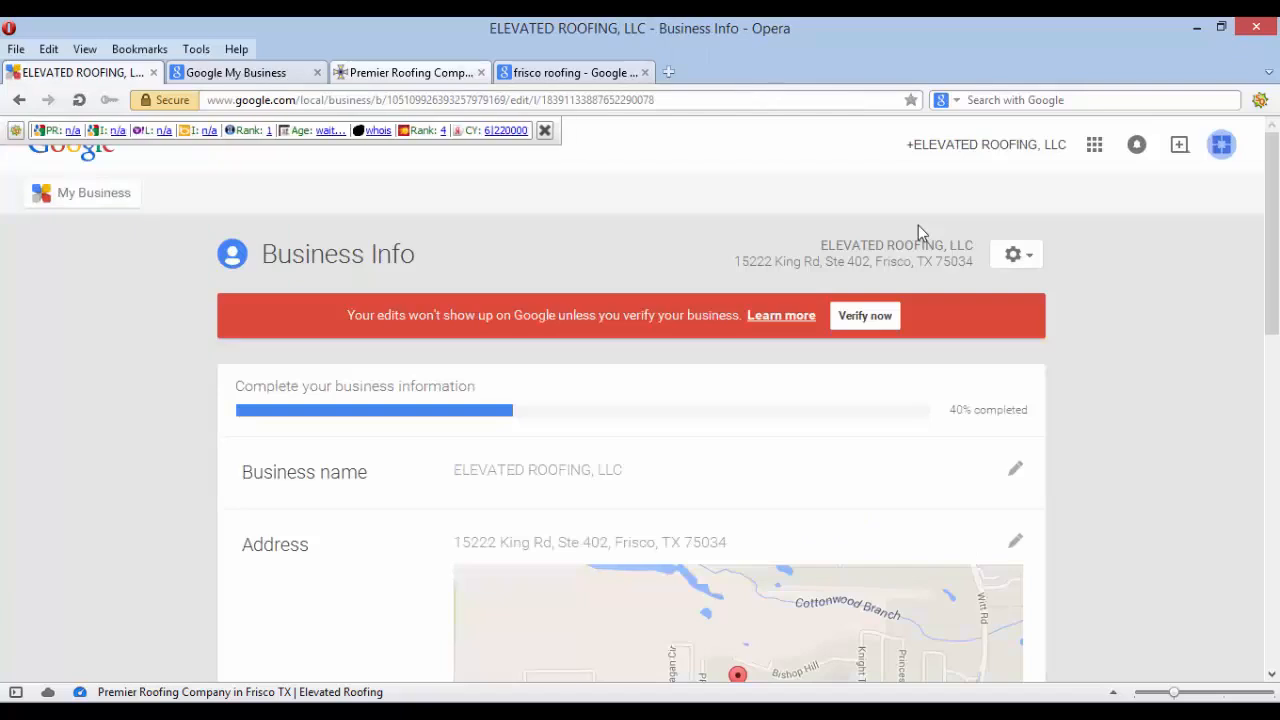
{"action": "scroll", "coordinate": [99, 541], "scroll_direction": "down", "scroll_amount": 1}
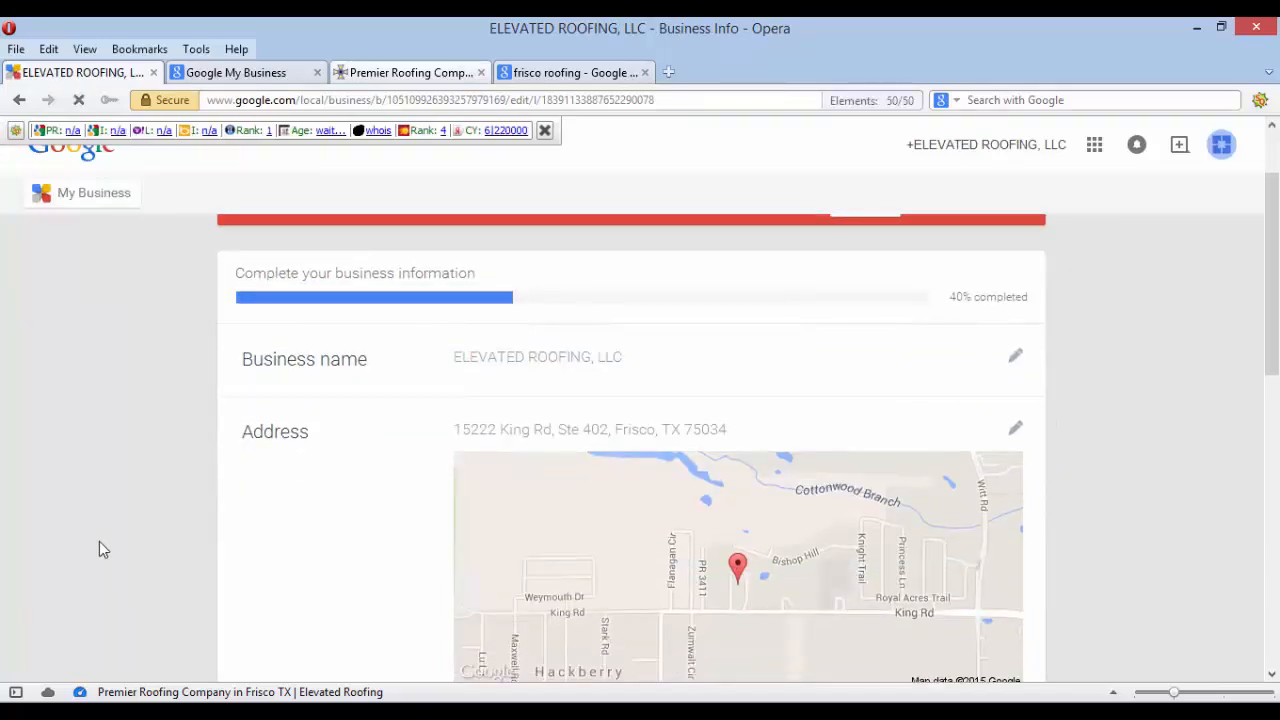
{"action": "scroll", "coordinate": [99, 541], "scroll_direction": "down", "scroll_amount": 1}
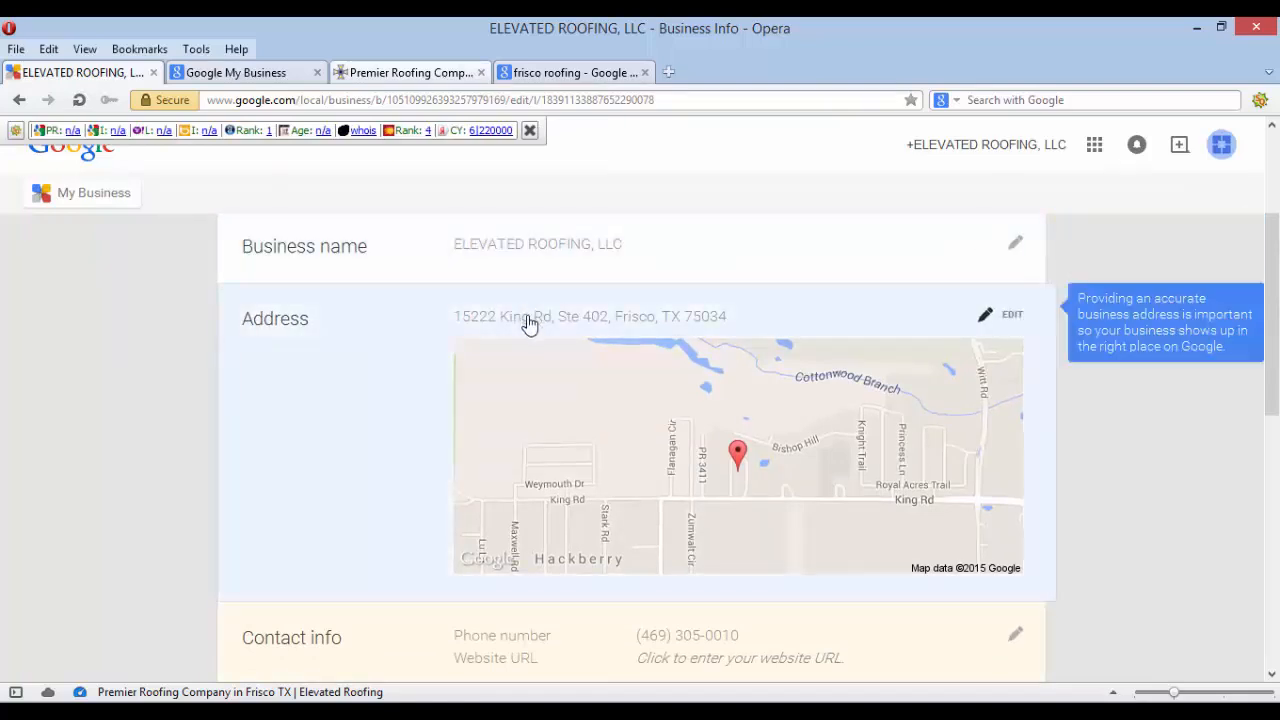
{"action": "scroll", "coordinate": [529, 324], "scroll_direction": "down", "scroll_amount": 1}
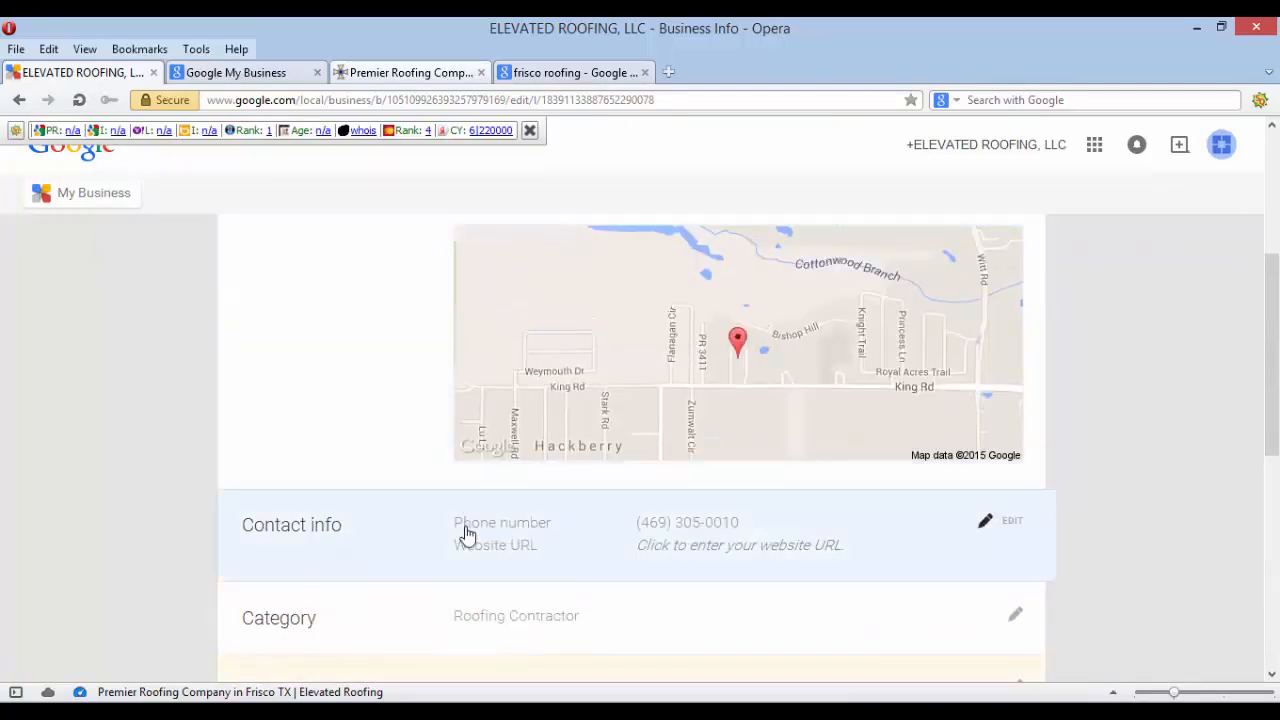
{"action": "scroll", "coordinate": [586, 546], "scroll_direction": "up", "scroll_amount": 1}
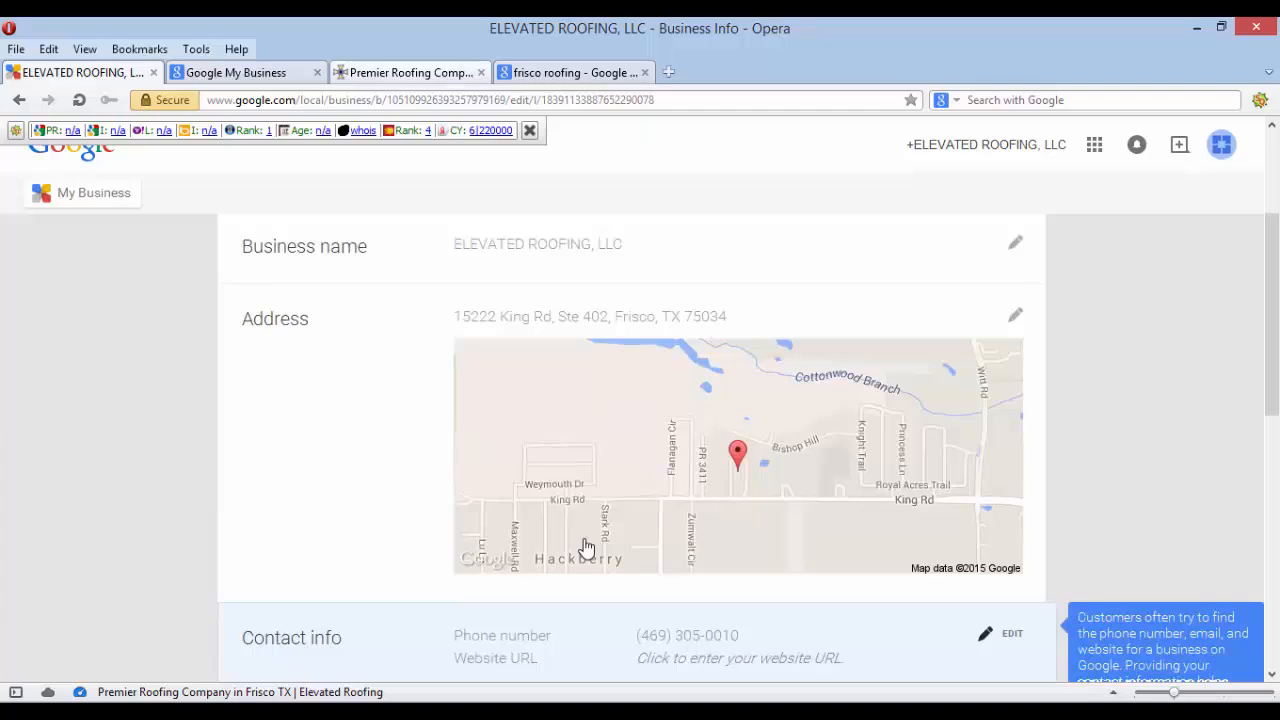
{"action": "scroll", "coordinate": [586, 548], "scroll_direction": "down", "scroll_amount": 2}
Check the contact details on the company website tab, then return to Business Info
{"action": "left_click", "coordinate": [426, 84]}
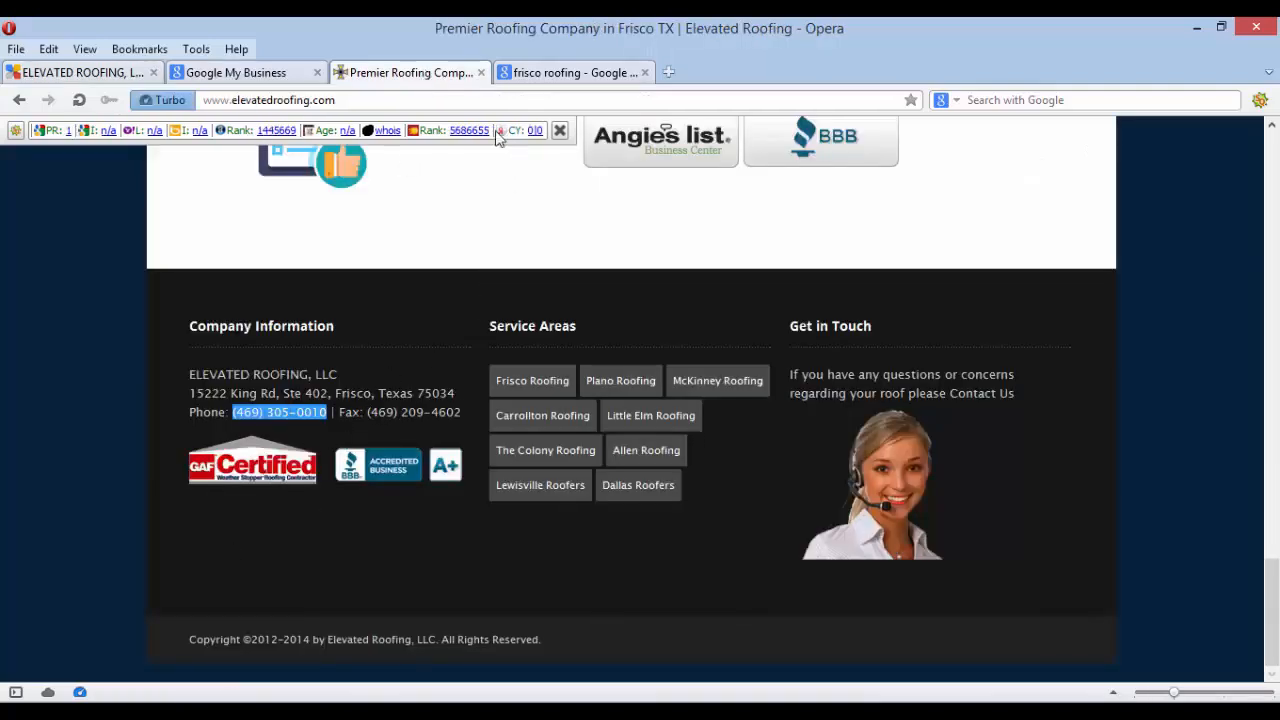
{"action": "left_click", "coordinate": [245, 74]}
{"action": "left_click", "coordinate": [108, 80]}
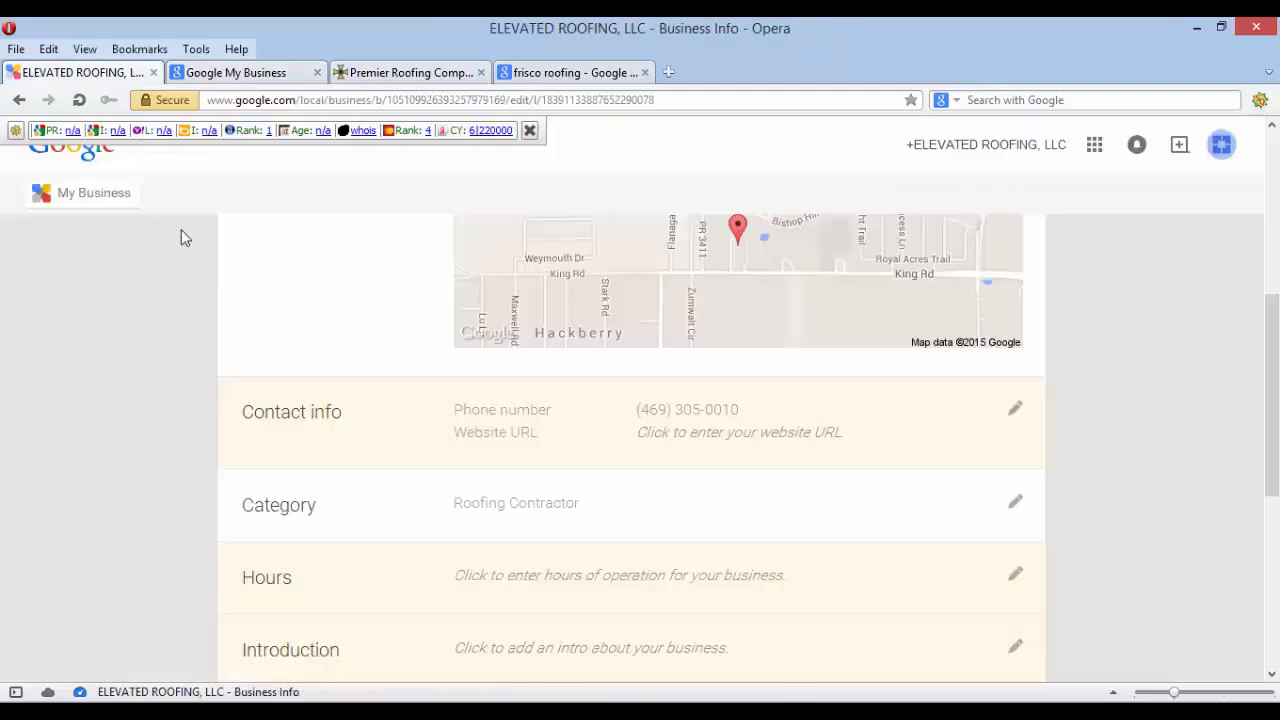
{"action": "scroll", "coordinate": [300, 410], "scroll_direction": "down", "scroll_amount": 2}
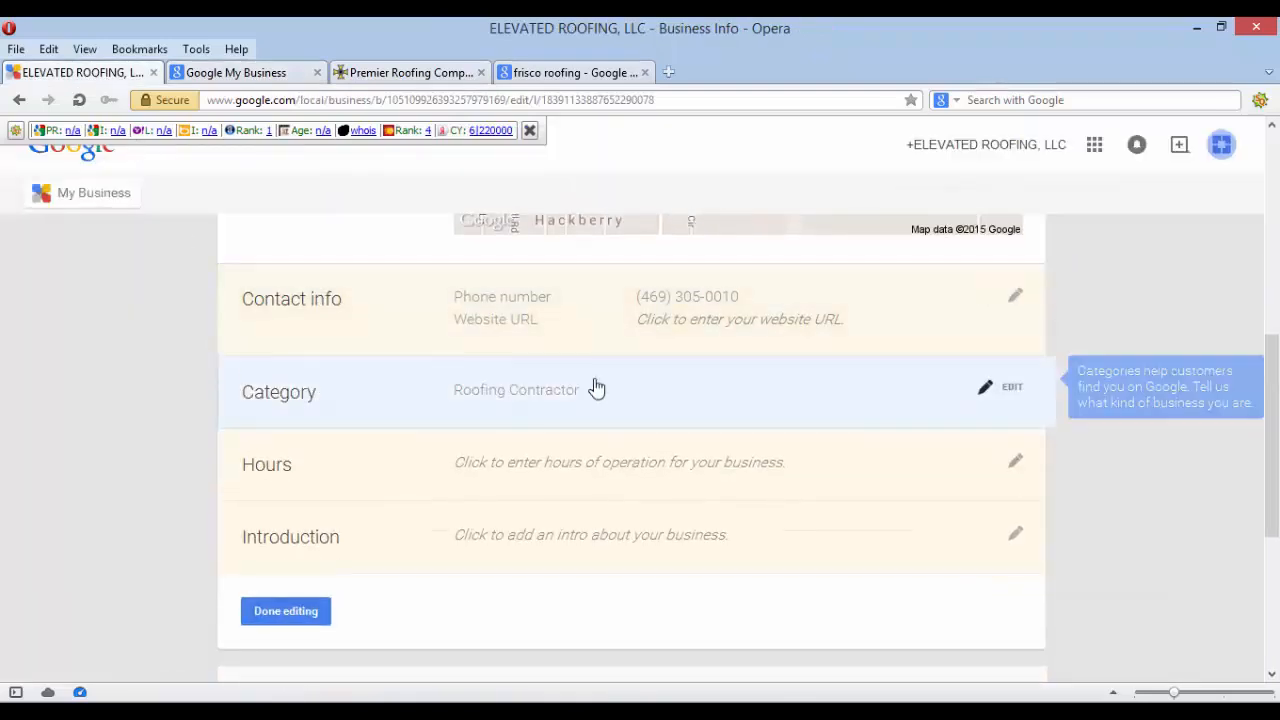
{"action": "scroll", "coordinate": [600, 390], "scroll_direction": "up", "scroll_amount": 2}
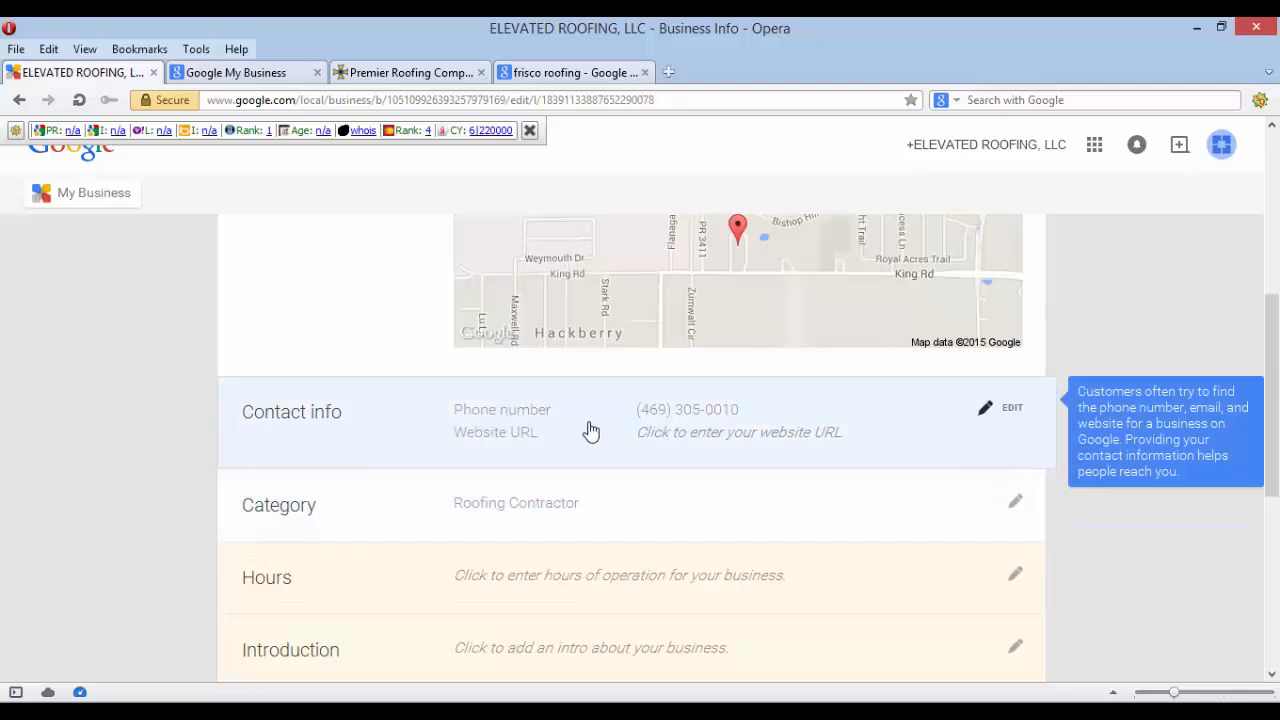
{"action": "left_click", "coordinate": [1012, 410]}
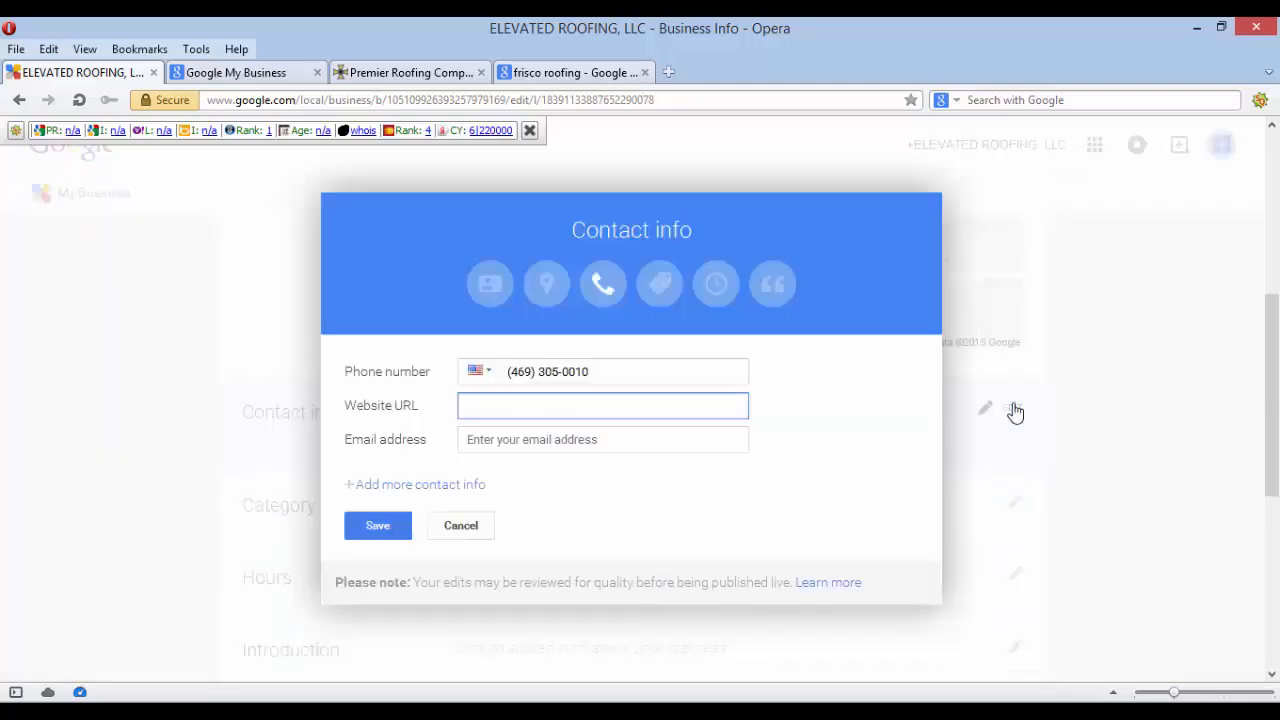
{"action": "type", "text": "http://"}
{"action": "left_click", "coordinate": [420, 78]}
{"action": "left_click", "coordinate": [308, 100]}
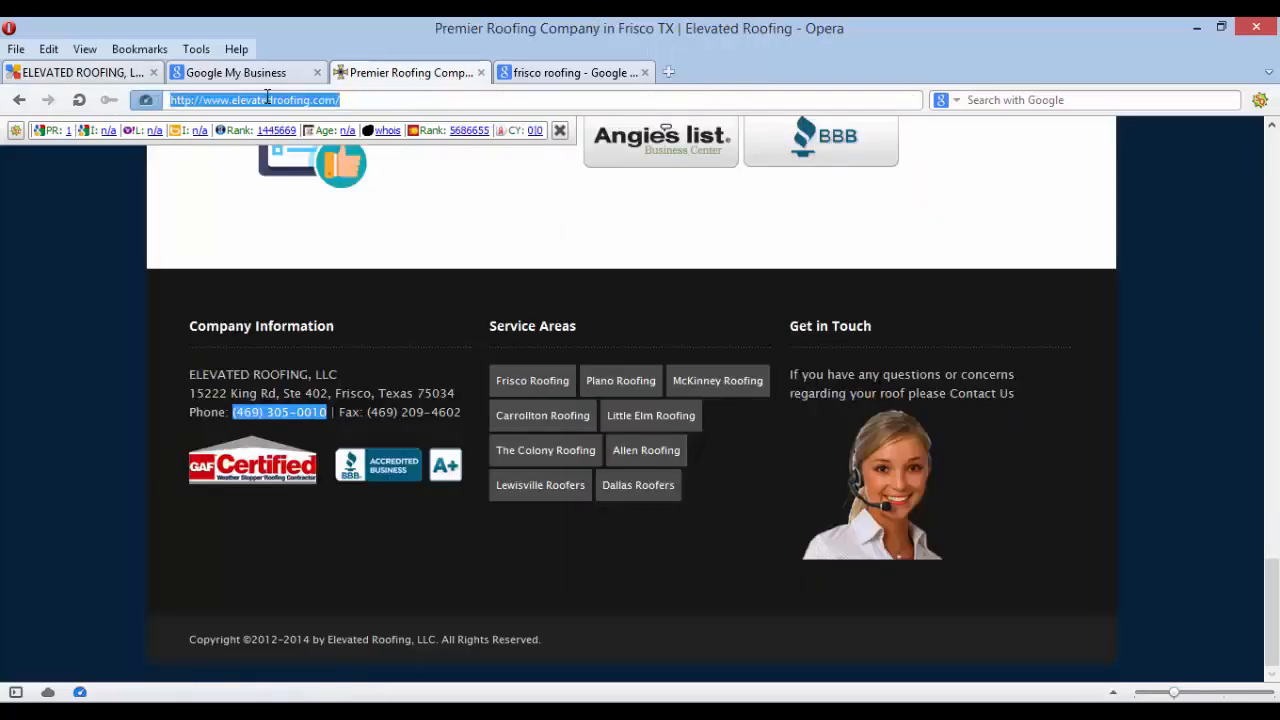
{"action": "right_click", "coordinate": [266, 100]}
{"action": "left_click", "coordinate": [306, 173]}
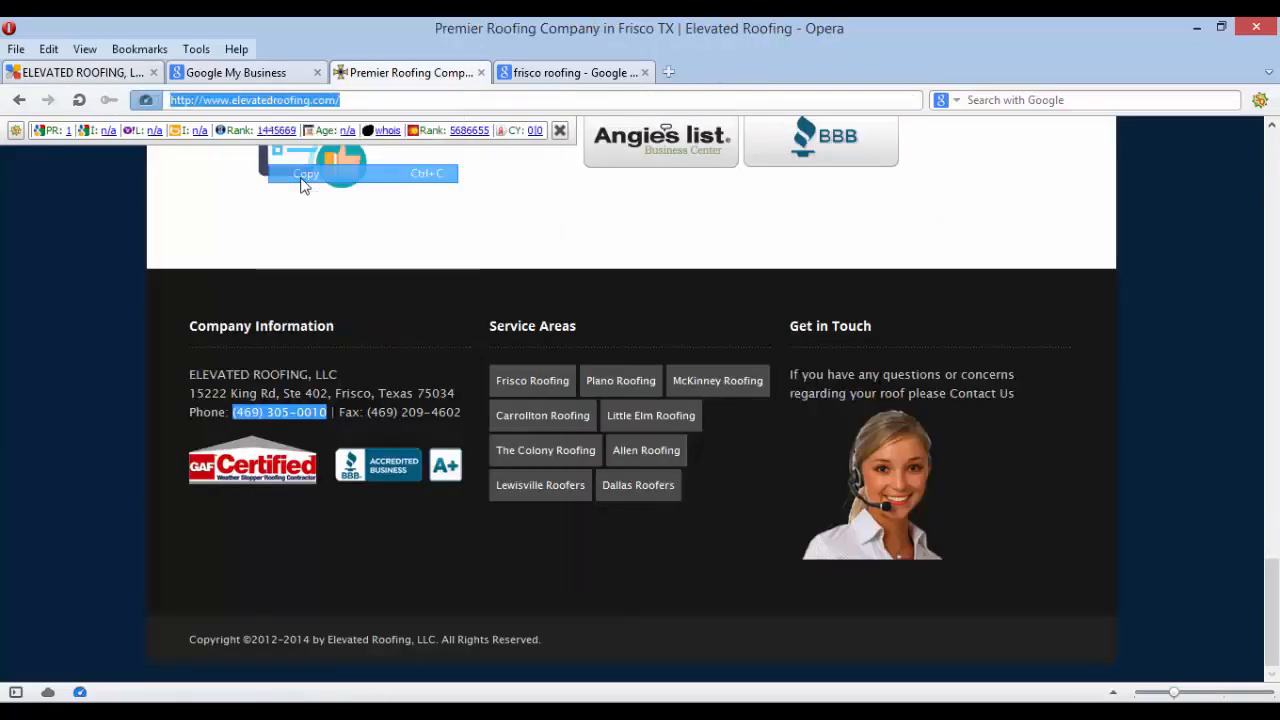
{"action": "left_click", "coordinate": [96, 75]}
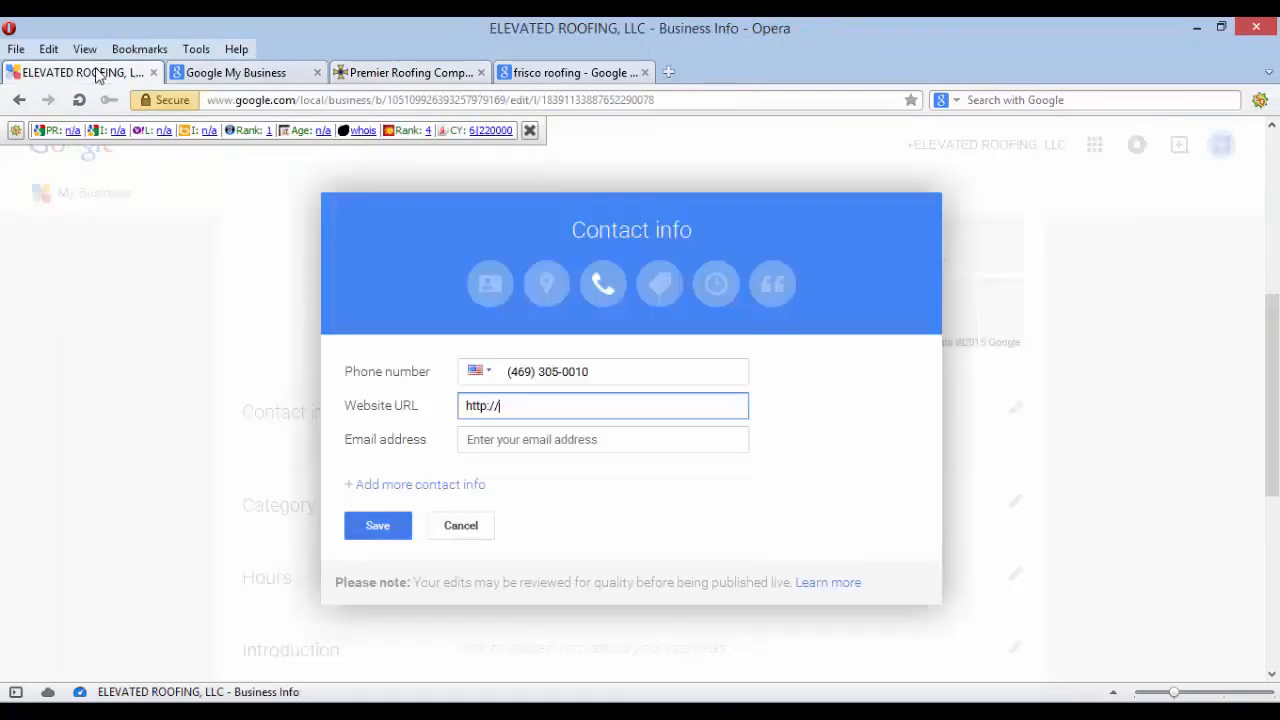
{"action": "double_click", "coordinate": [520, 396]}
{"action": "key", "text": "BackSpace"}
{"action": "key", "text": "BackSpace"}
{"action": "key", "text": "BackSpace"}
{"action": "key", "text": "BackSpace"}
{"action": "key", "text": "BackSpace"}
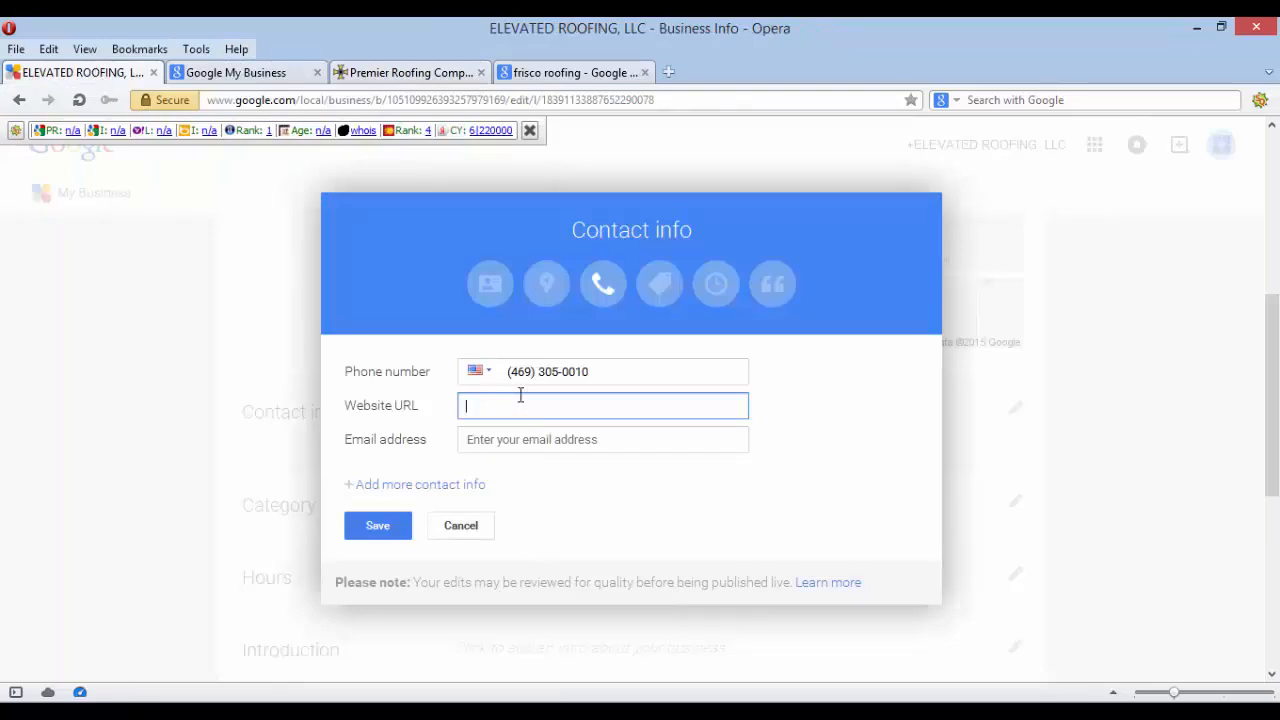
{"action": "right_click", "coordinate": [518, 406]}
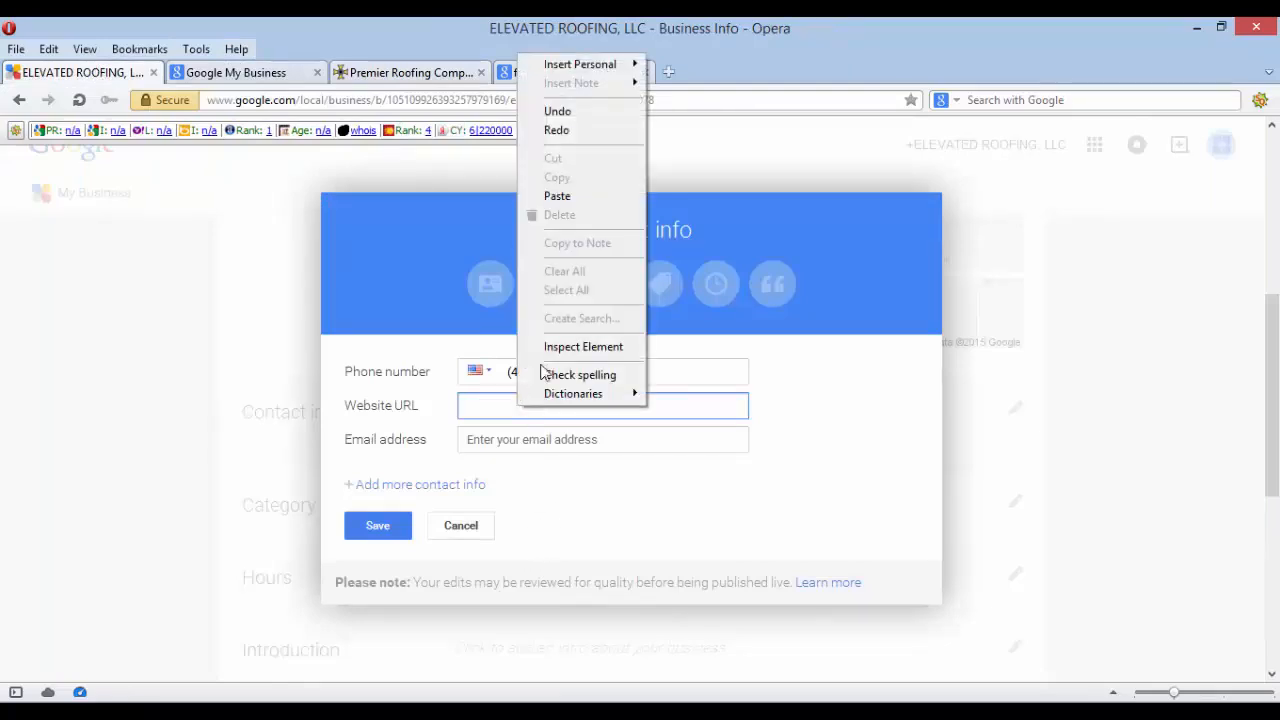
{"action": "left_click", "coordinate": [575, 196]}
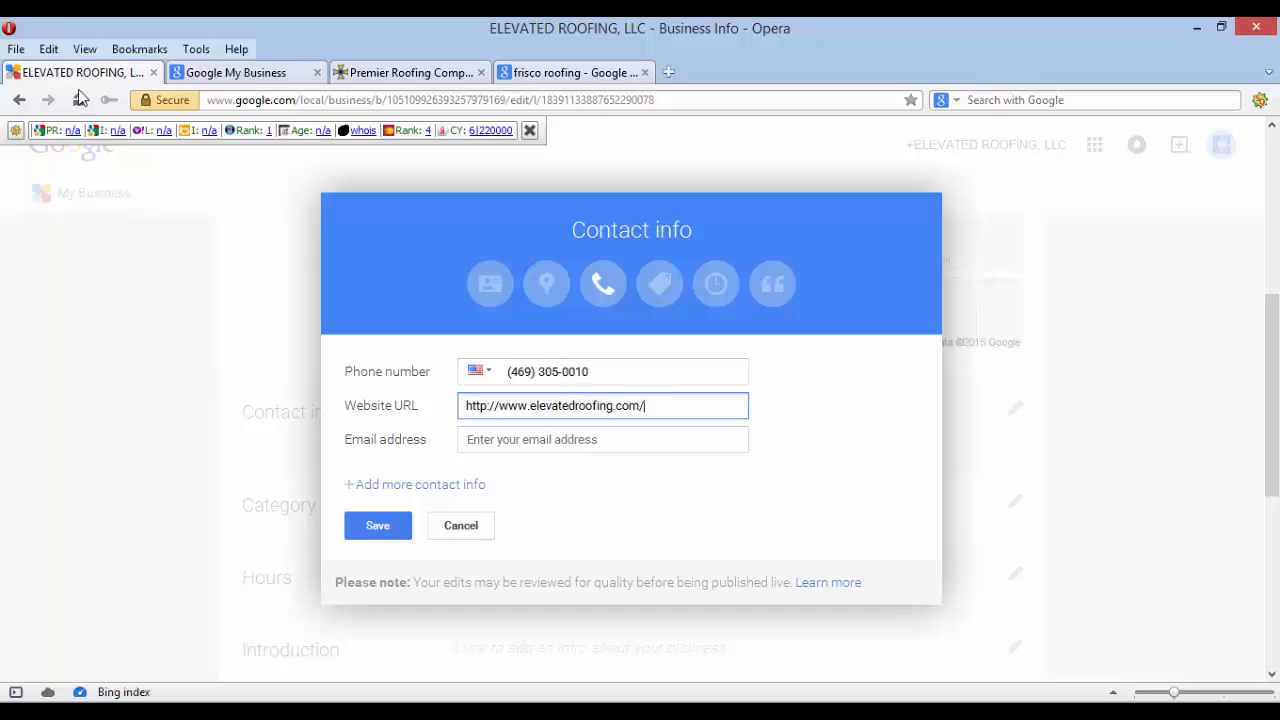
Add the business e-mail address and save the contact info
{"action": "left_click", "coordinate": [548, 440]}
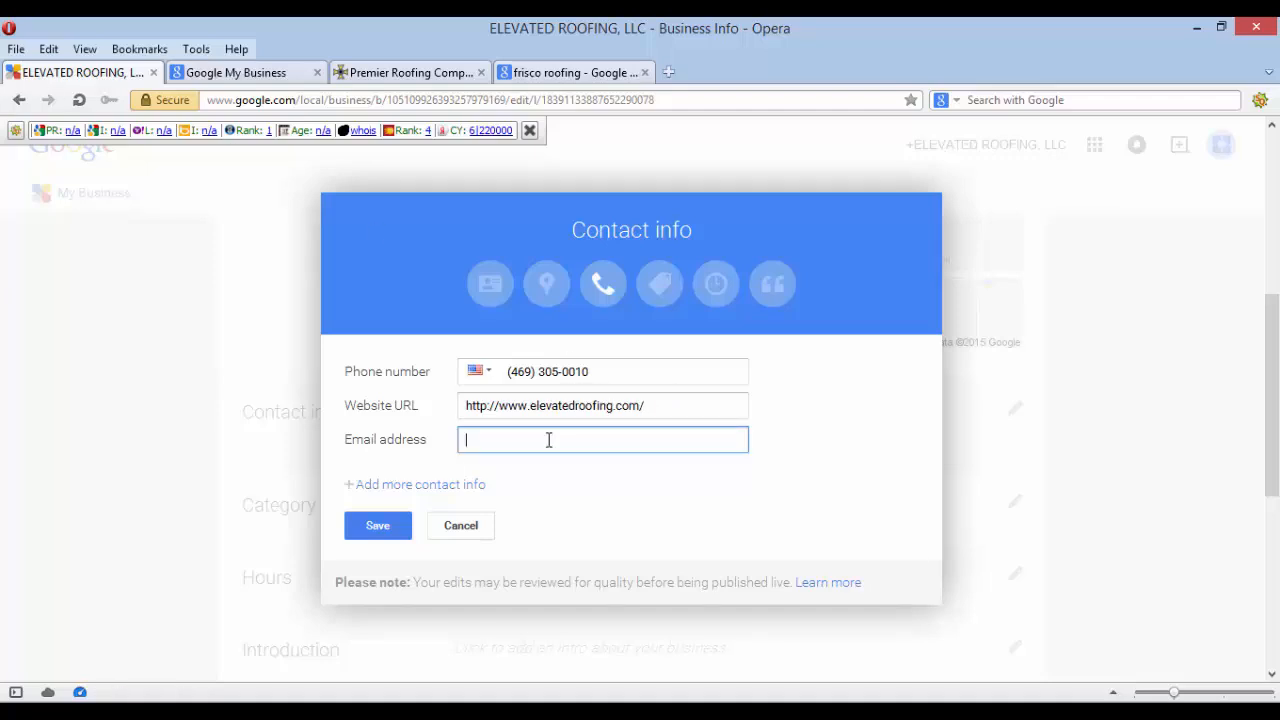
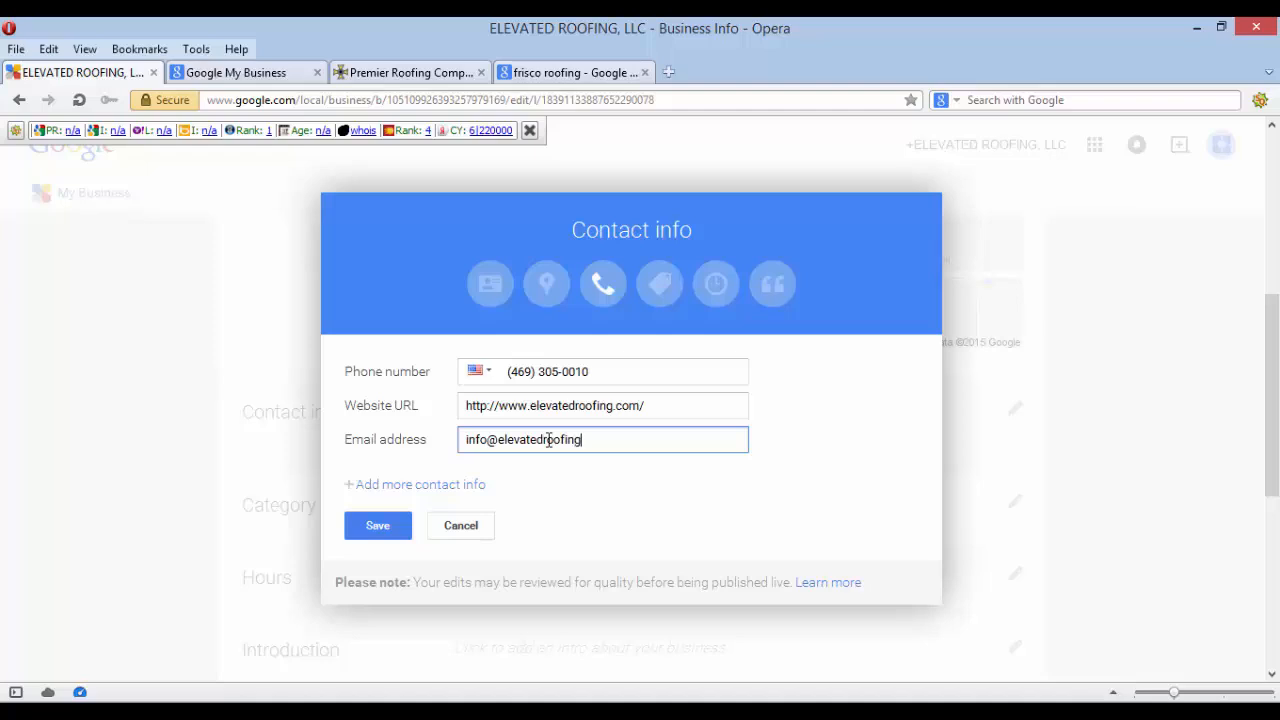
{"action": "left_click", "coordinate": [369, 526]}
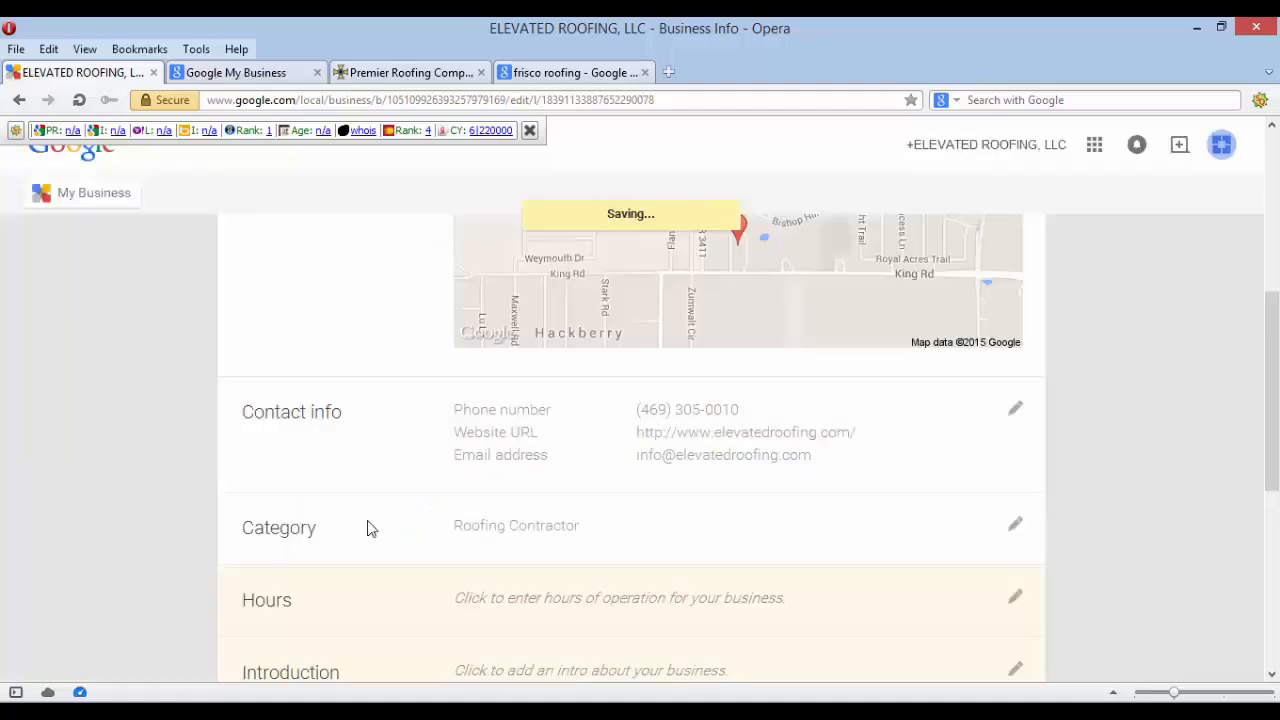
{"action": "scroll", "coordinate": [367, 528], "scroll_direction": "down", "scroll_amount": 2}
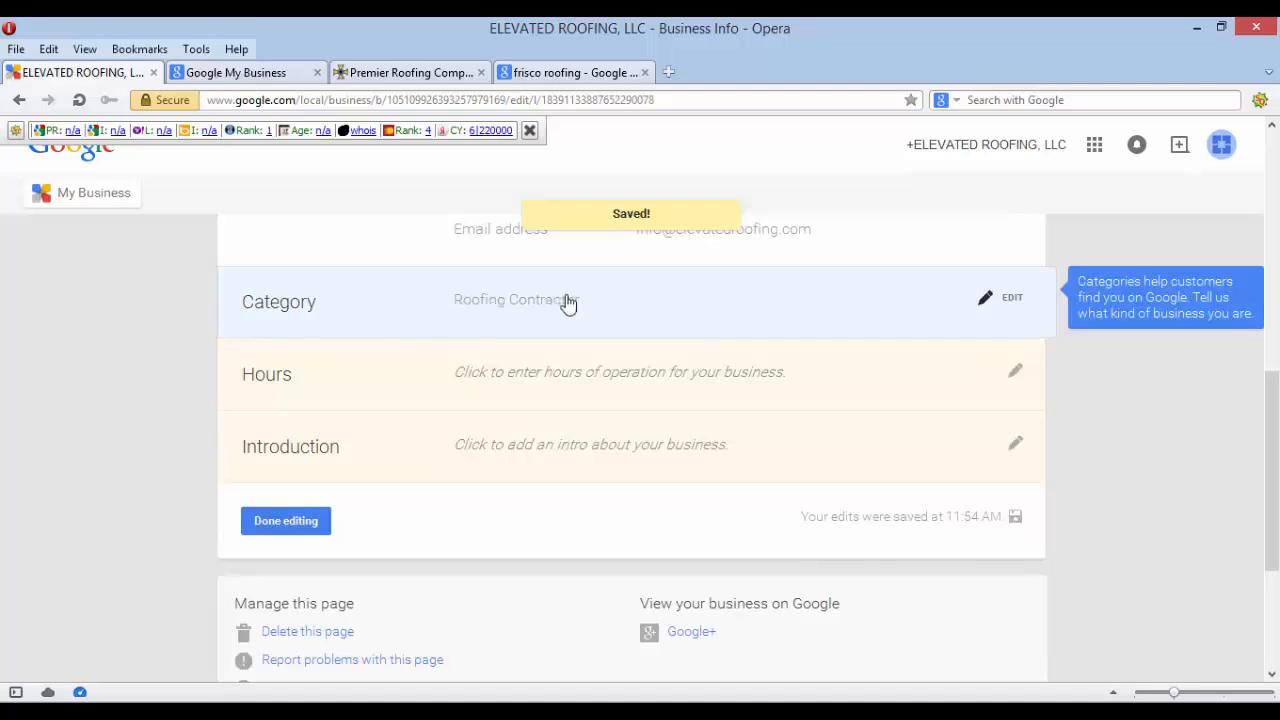
Set weekday hours to 9:00 am–5:00 pm and save, leaving Saturday and Sunday closed
{"action": "left_click", "coordinate": [1012, 372]}
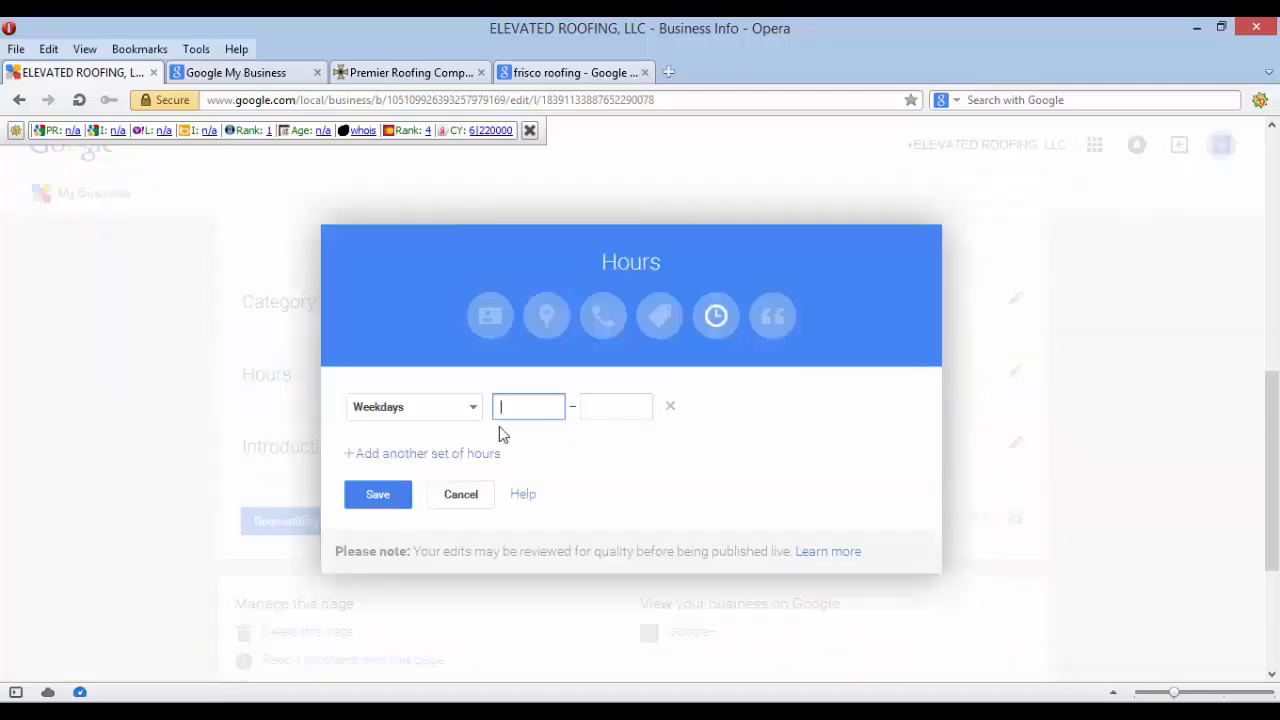
{"action": "type", "text": "9"}
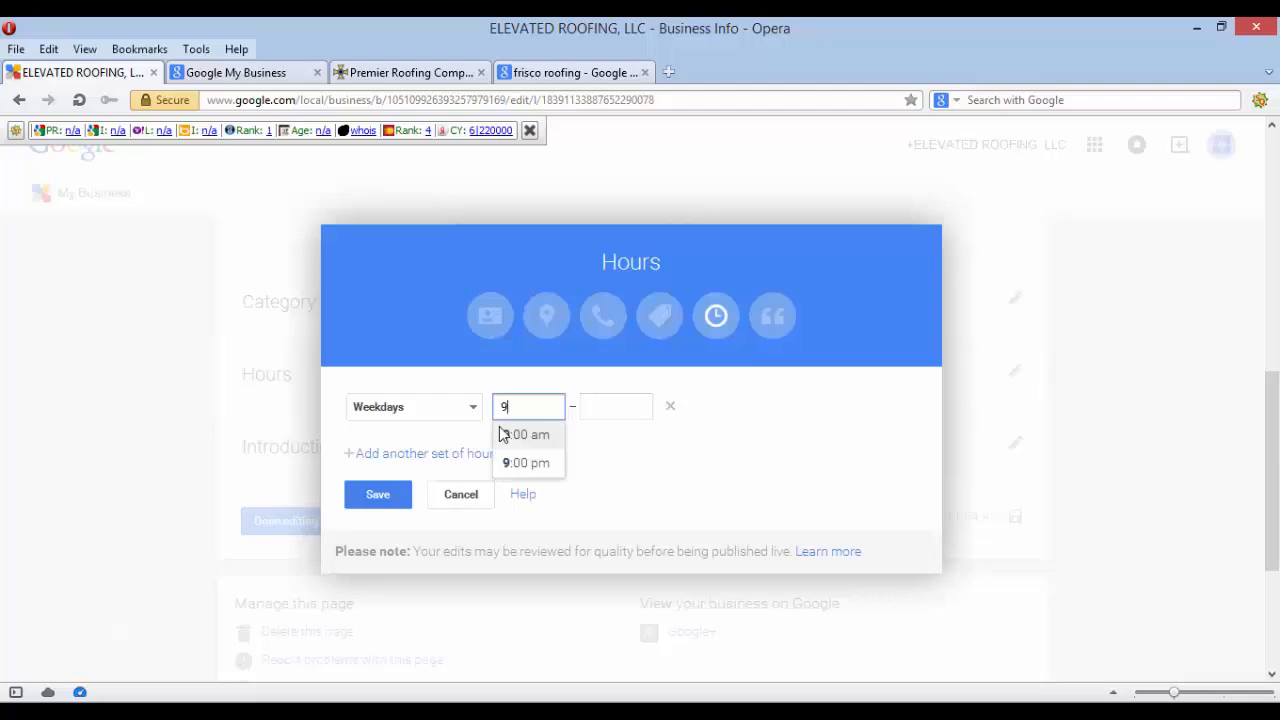
{"action": "left_click", "coordinate": [529, 439]}
{"action": "left_click", "coordinate": [627, 403]}
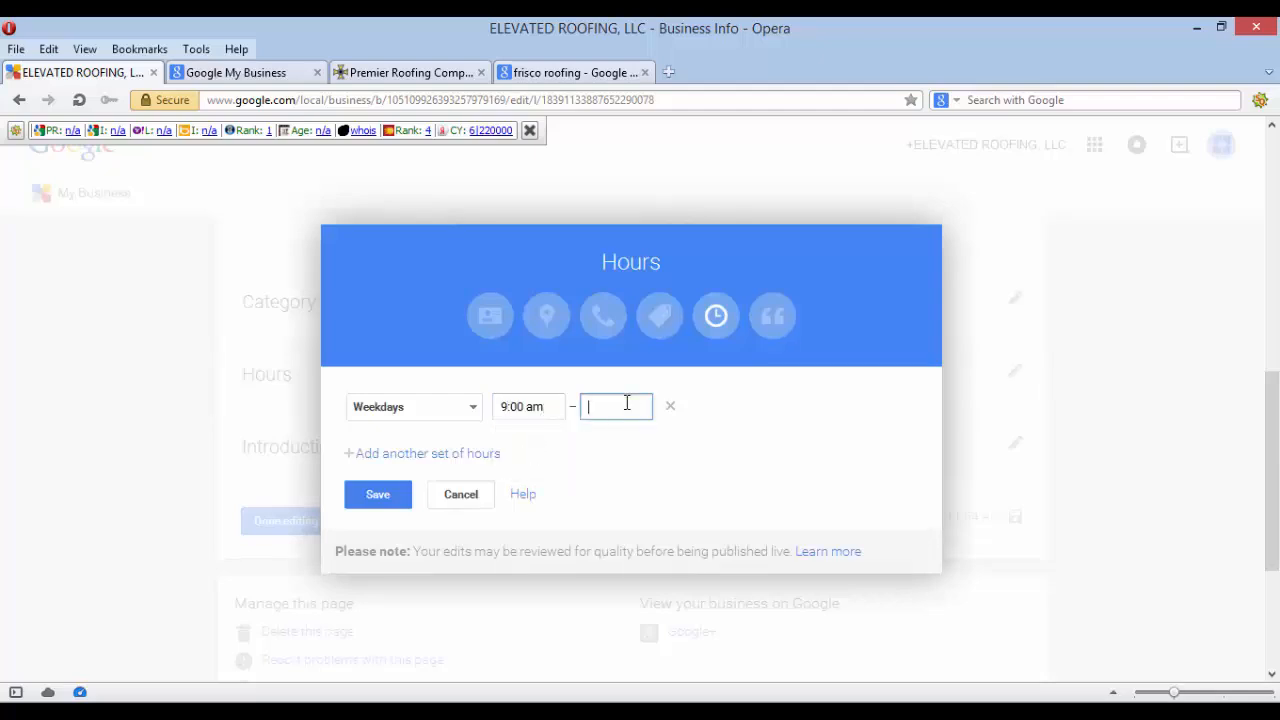
{"action": "type", "text": "5"}
{"action": "left_click", "coordinate": [627, 441]}
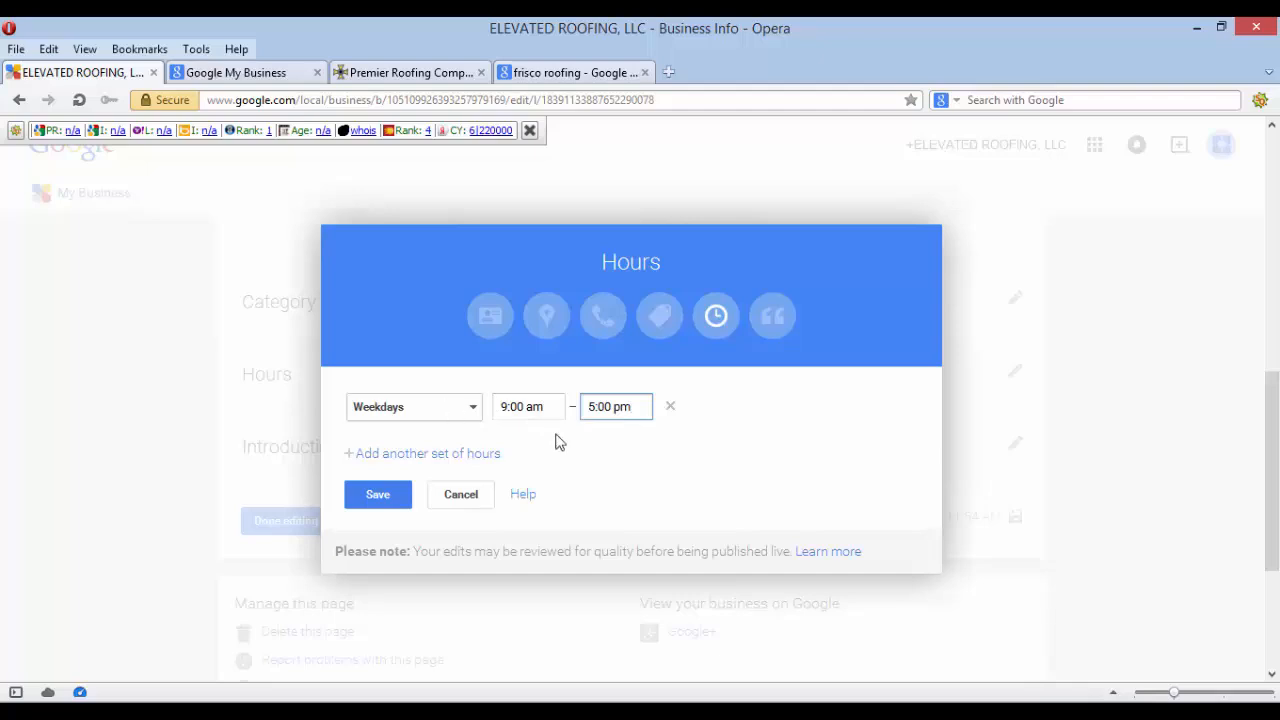
{"action": "left_click", "coordinate": [398, 500]}
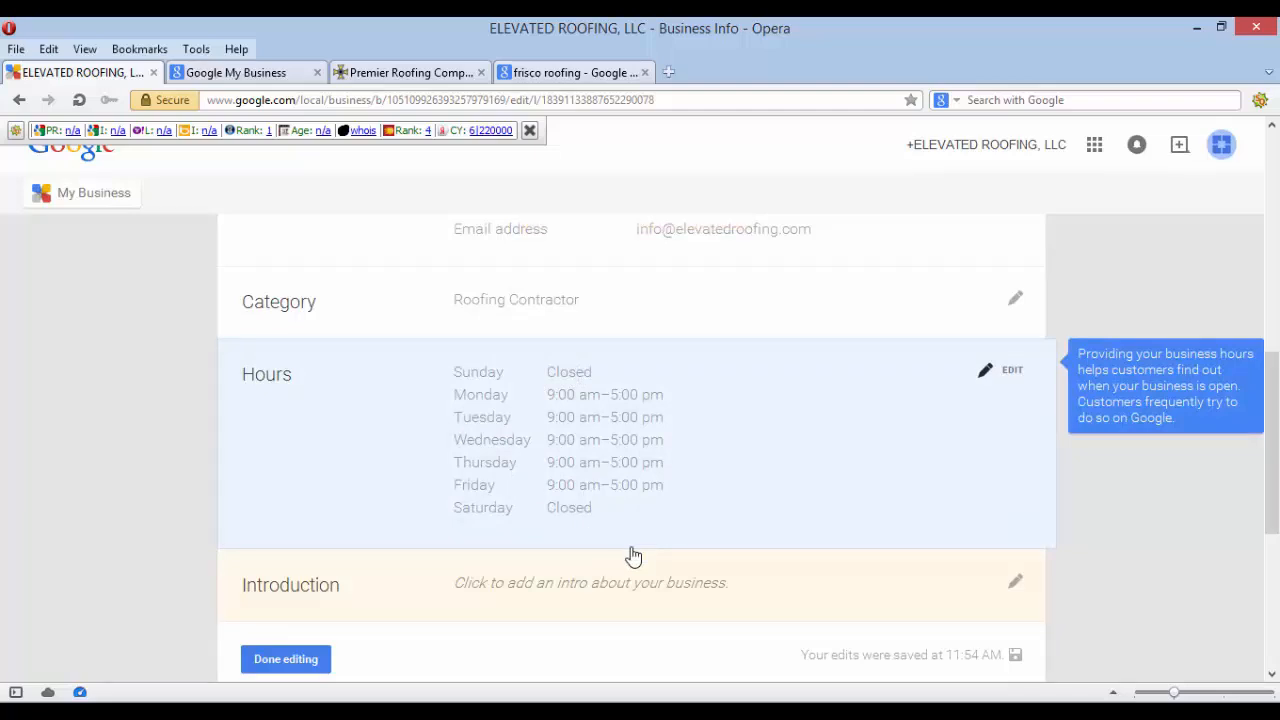
{"action": "left_click", "coordinate": [530, 130]}
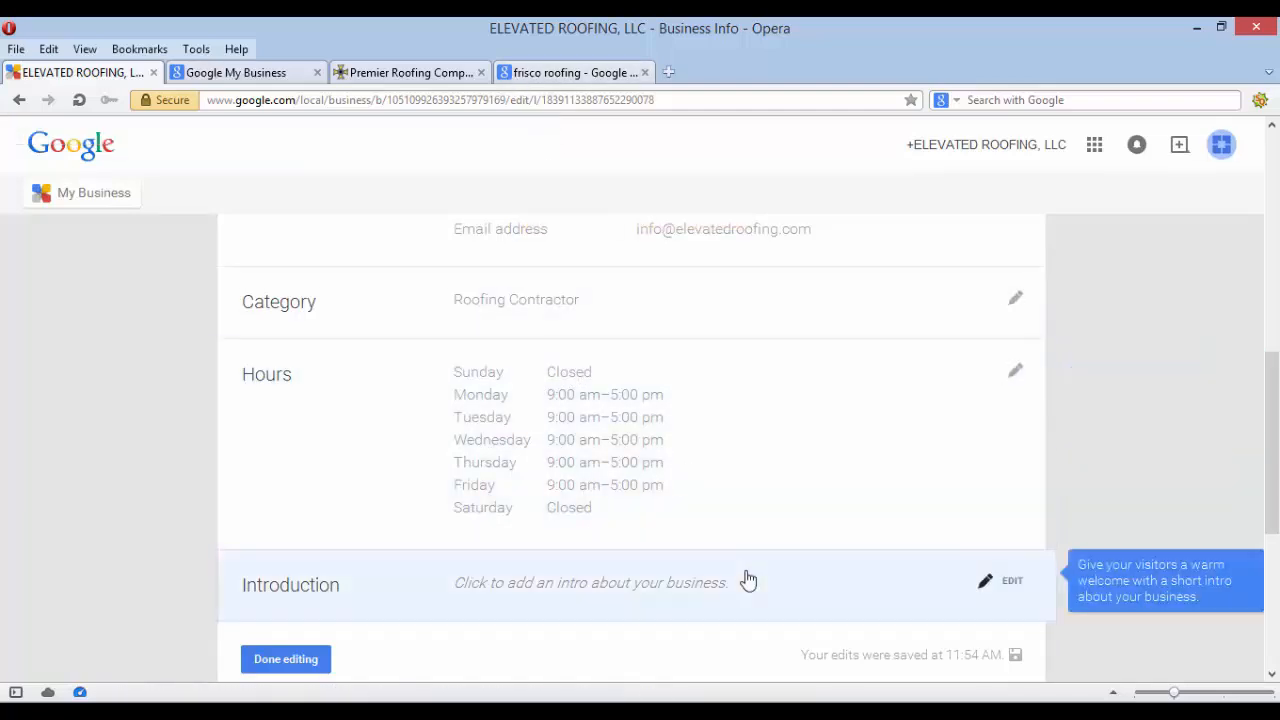
{"action": "scroll", "coordinate": [748, 580], "scroll_direction": "down", "scroll_amount": 2}
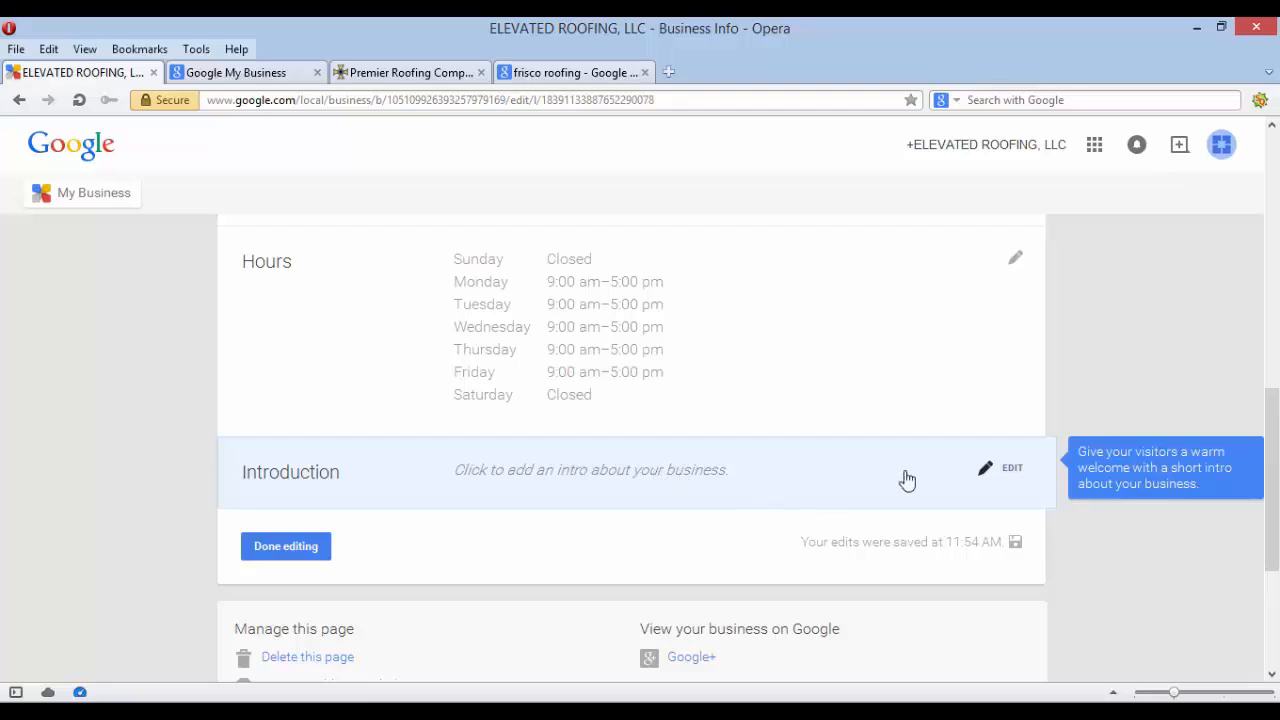
Enter the introduction 'We are the premier roofing company in Frisco,Texas.', fix its typos, and save
{"action": "left_click", "coordinate": [1020, 470]}
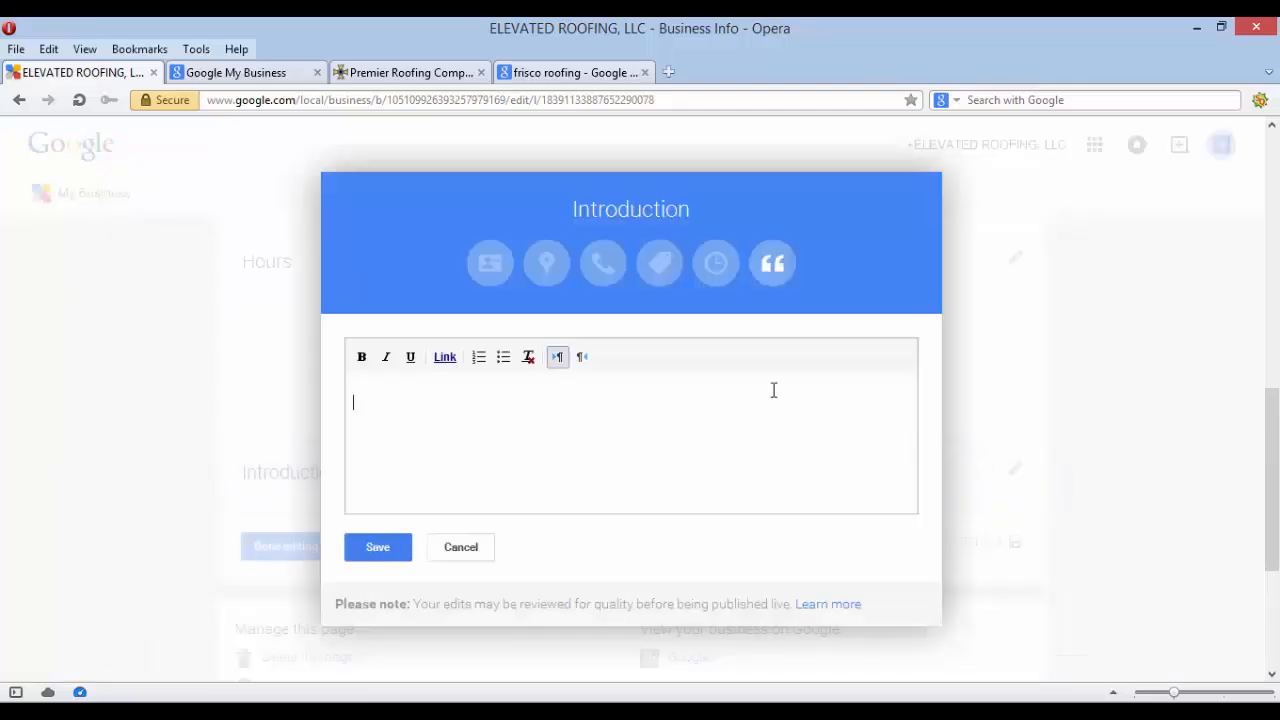
{"action": "left_click", "coordinate": [354, 382]}
{"action": "type", "text": "W"}
{"action": "key", "text": "BackSpace"}
{"action": "type", "text": "wE"}
{"action": "key", "text": "BackSpace"}
{"action": "key", "text": "BackSpace"}
{"action": "type", "text": "We are the premo"}
{"action": "key", "text": "BackSpace"}
{"action": "key", "text": "BackSpace"}
{"action": "type", "text": "mier roofin"}
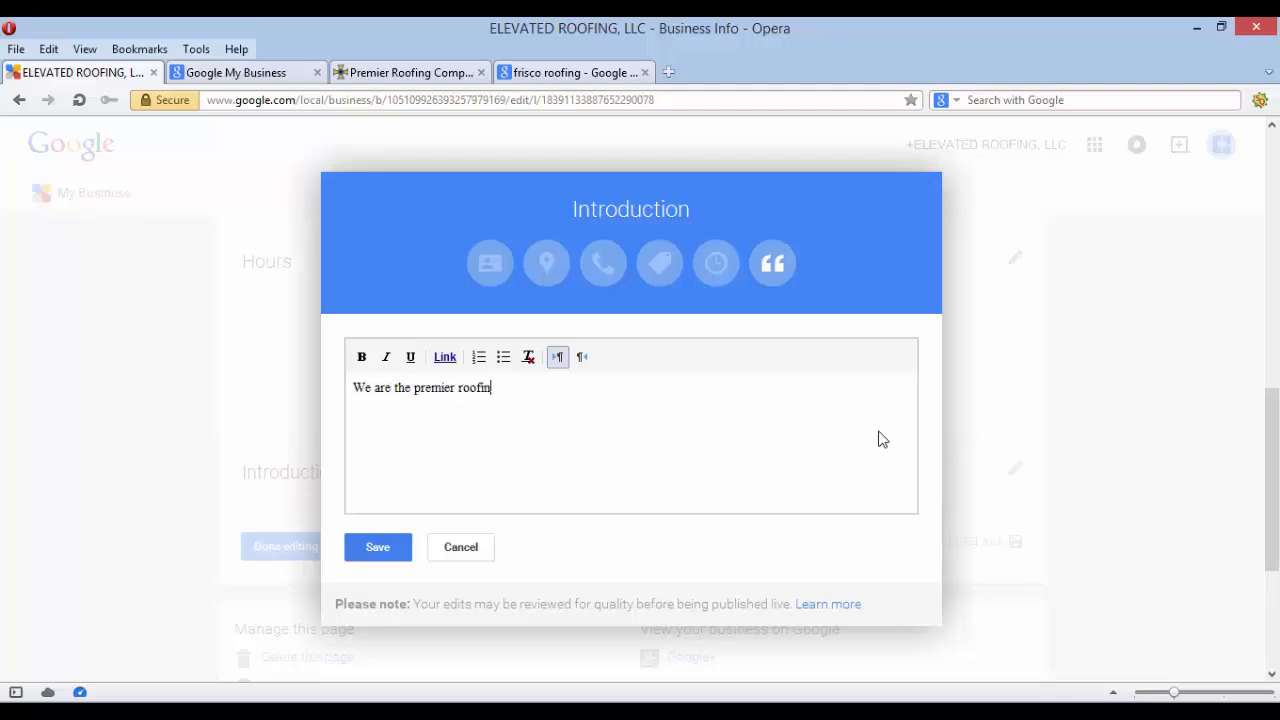
{"action": "type", "text": "g"}
{"action": "key", "text": "BackSpace"}
{"action": "type", "text": "g company"}
{"action": "key", "text": "BackSpace"}
{"action": "key", "text": "BackSpace"}
{"action": "key", "text": "BackSpace"}
{"action": "type", "text": "nu in Frisc"}
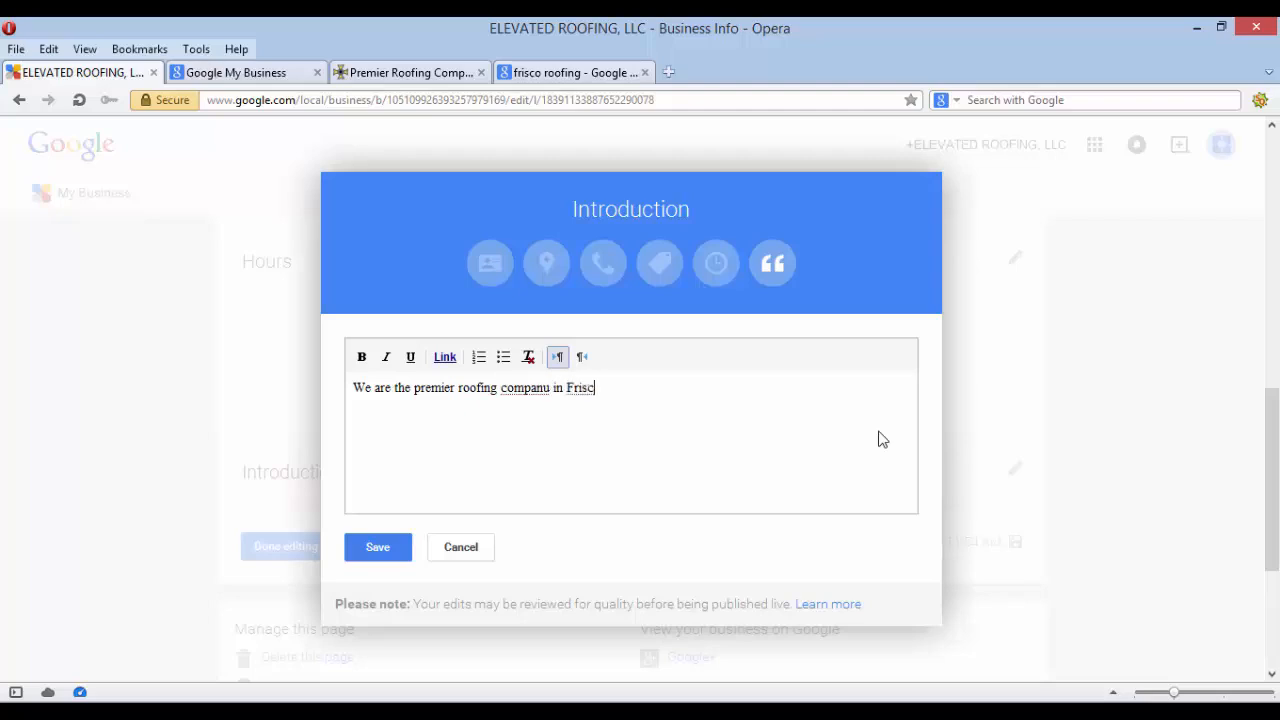
{"action": "type", "text": "o,Texas."}
{"action": "key", "text": "BackSpace"}
{"action": "type", "text": "y"}
{"action": "left_click", "coordinate": [674, 385]}
{"action": "left_click", "coordinate": [378, 549]}
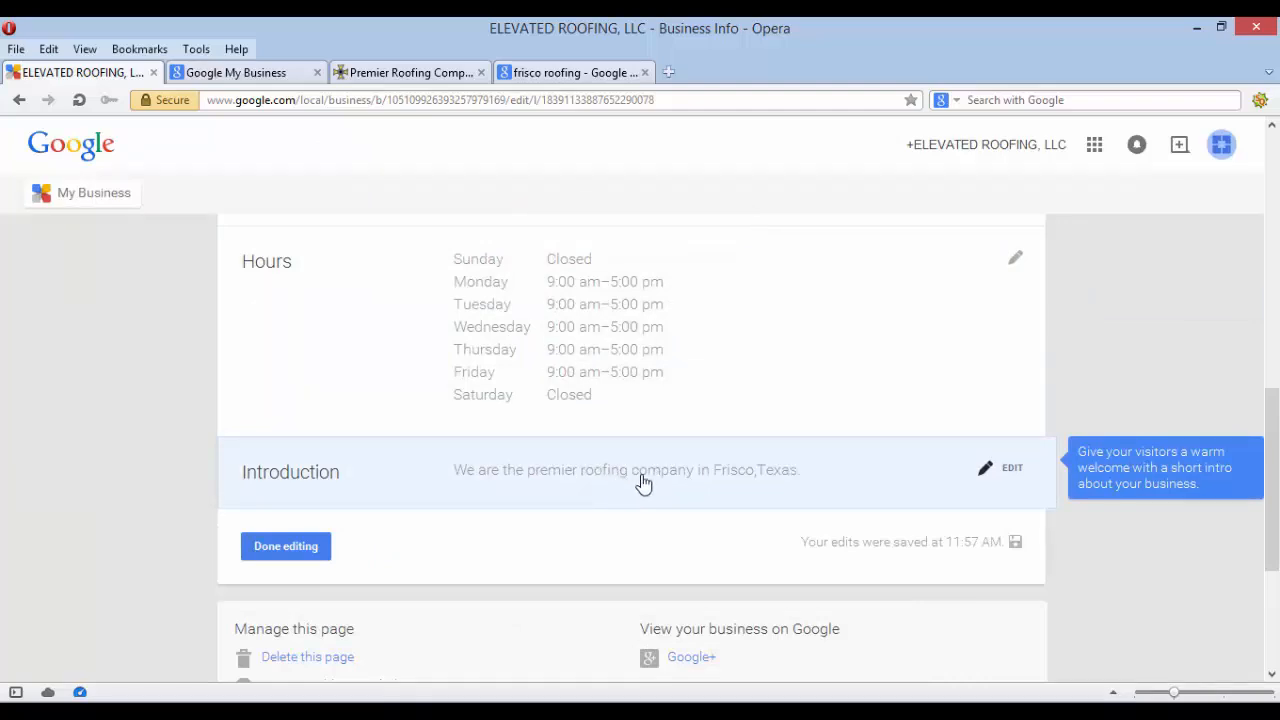
Review the completed Business Info fields and leave editing, returning to the 70%-complete dashboard
{"action": "scroll", "coordinate": [643, 483], "scroll_direction": "down", "scroll_amount": 3}
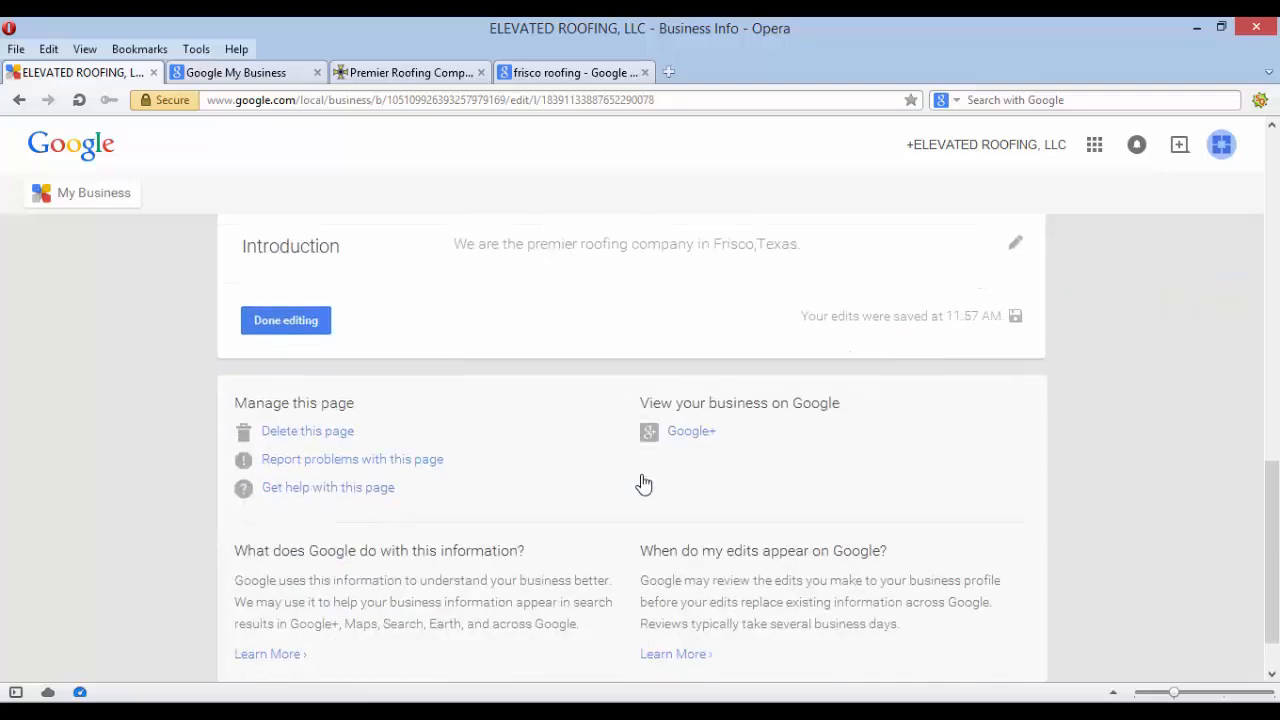
{"action": "scroll", "coordinate": [643, 483], "scroll_direction": "down", "scroll_amount": 1}
{"action": "scroll", "coordinate": [643, 483], "scroll_direction": "up", "scroll_amount": 10}
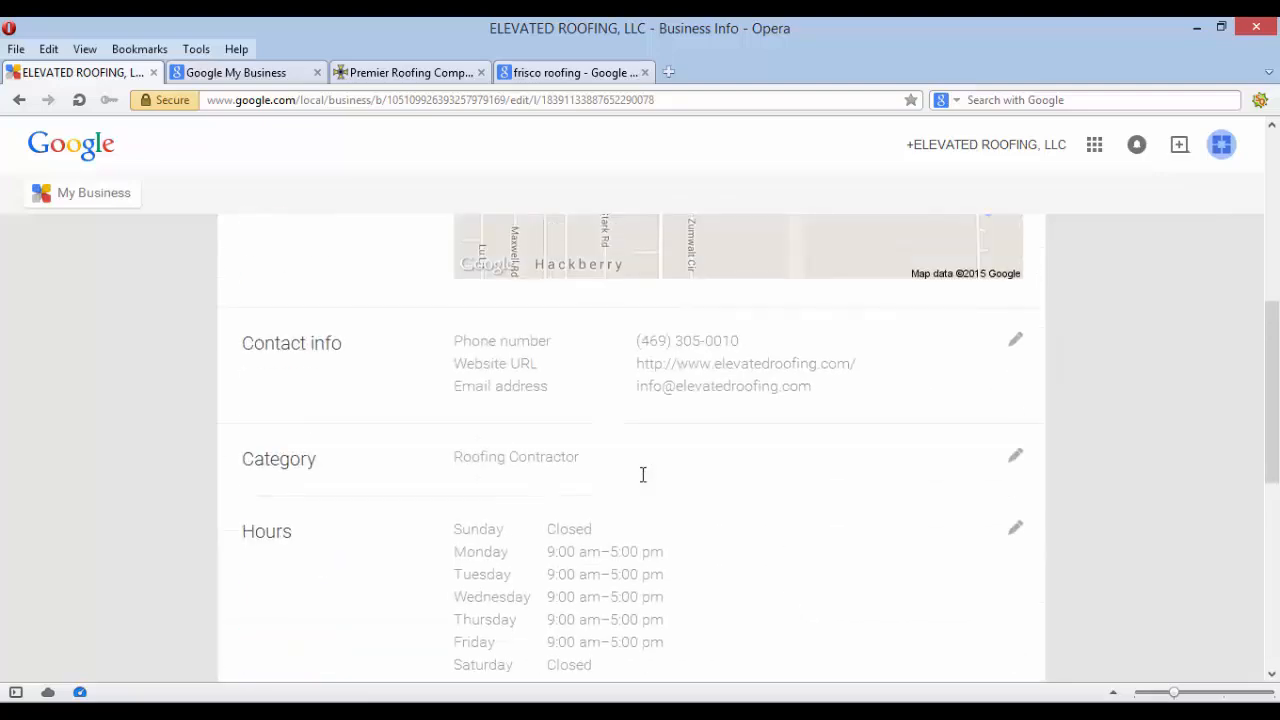
{"action": "scroll", "coordinate": [643, 483], "scroll_direction": "up", "scroll_amount": 3}
{"action": "scroll", "coordinate": [643, 483], "scroll_direction": "down", "scroll_amount": 8}
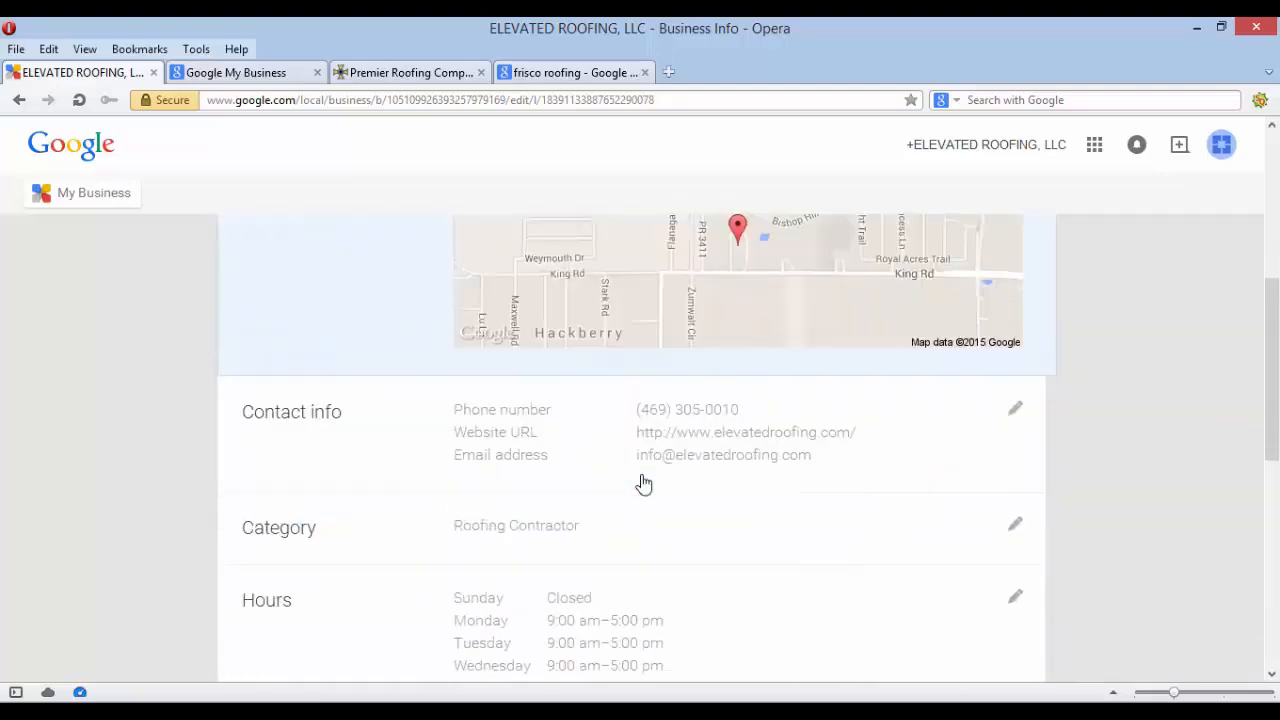
{"action": "scroll", "coordinate": [643, 483], "scroll_direction": "up", "scroll_amount": 8}
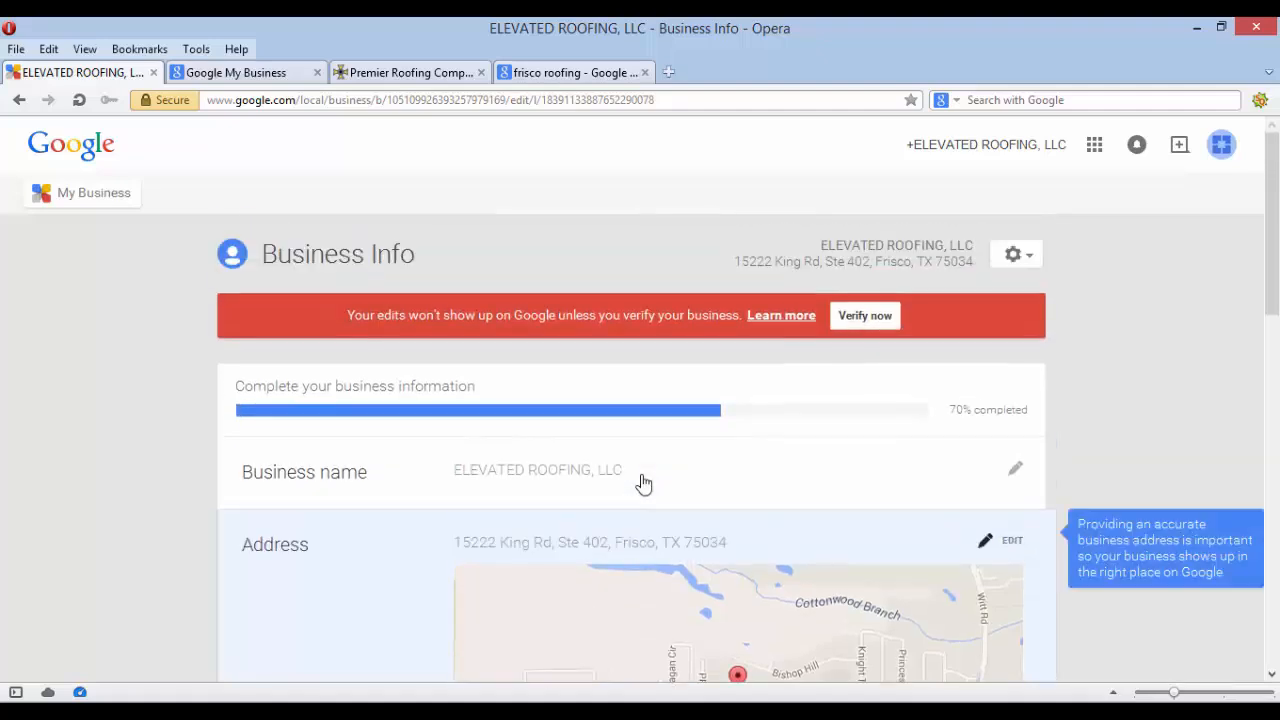
{"action": "scroll", "coordinate": [643, 483], "scroll_direction": "down", "scroll_amount": 2}
{"action": "scroll", "coordinate": [643, 483], "scroll_direction": "down", "scroll_amount": 10}
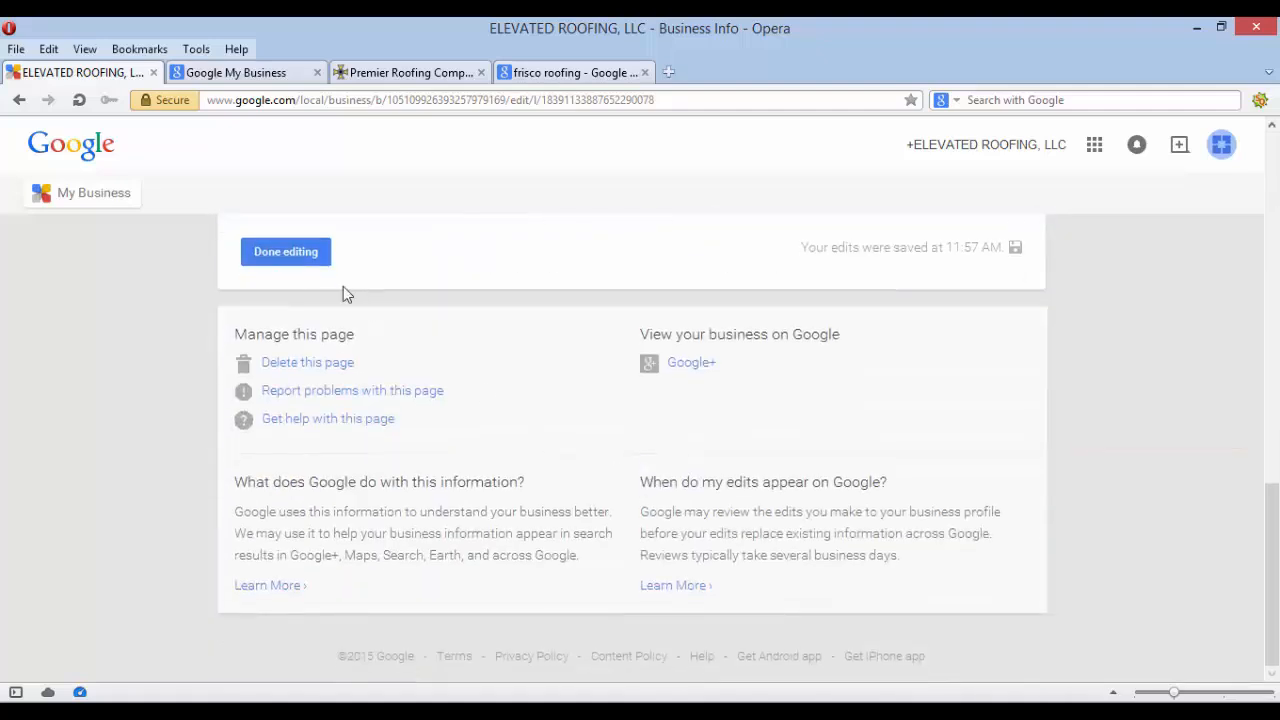
{"action": "left_click", "coordinate": [286, 252]}
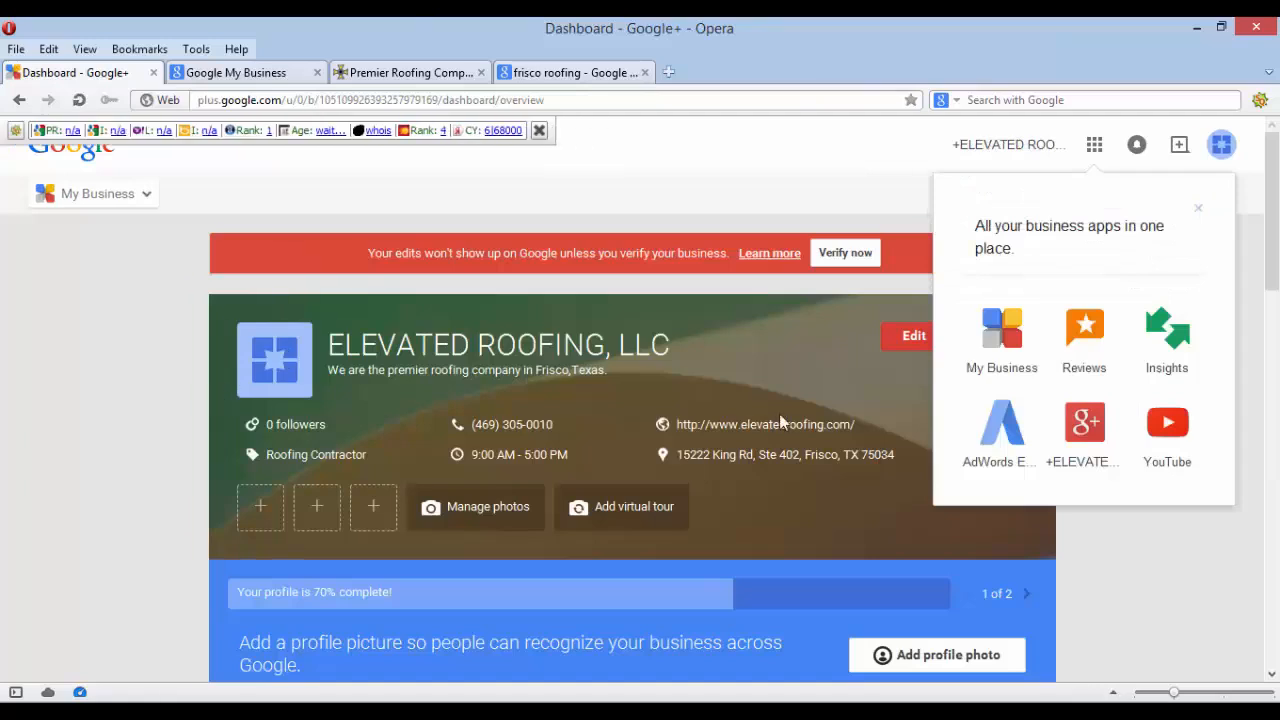
Clear the business apps tip, Google apps panel and statistics bar, then go to Manage photos
{"action": "left_click", "coordinate": [1198, 210]}
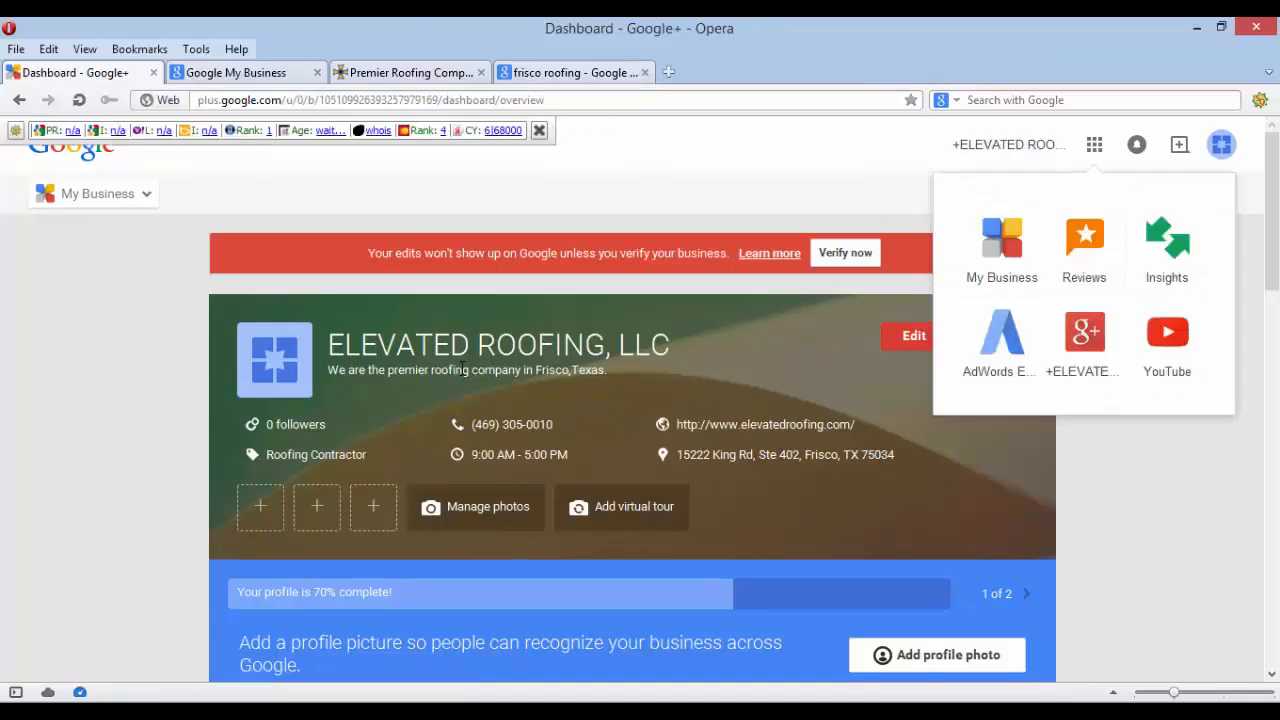
{"action": "left_click", "coordinate": [93, 387]}
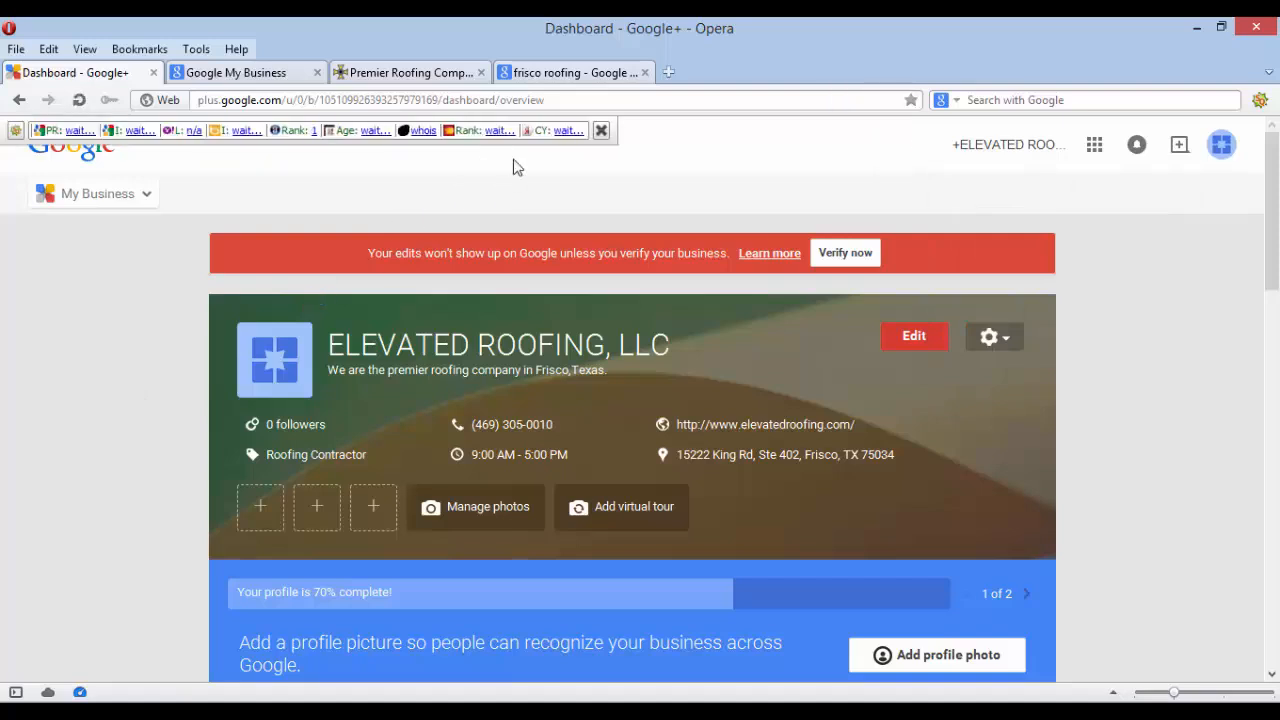
{"action": "left_click", "coordinate": [537, 131]}
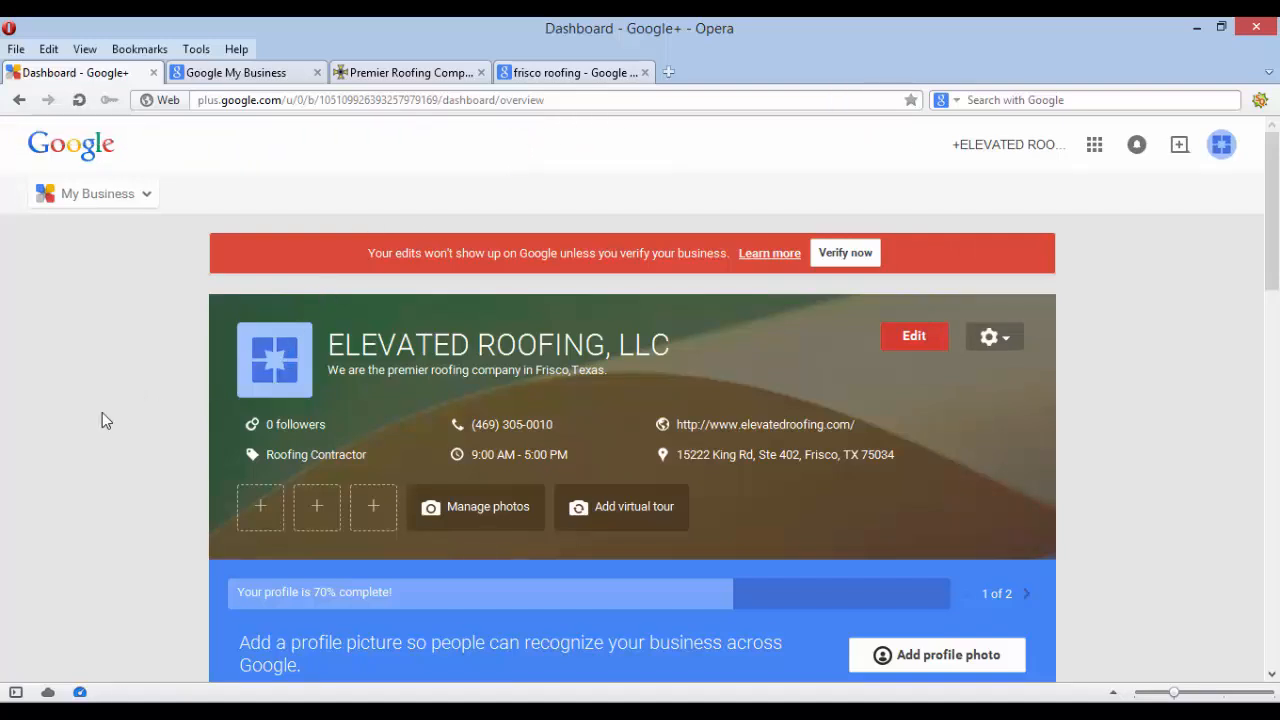
{"action": "scroll", "coordinate": [102, 413], "scroll_direction": "down", "scroll_amount": 2}
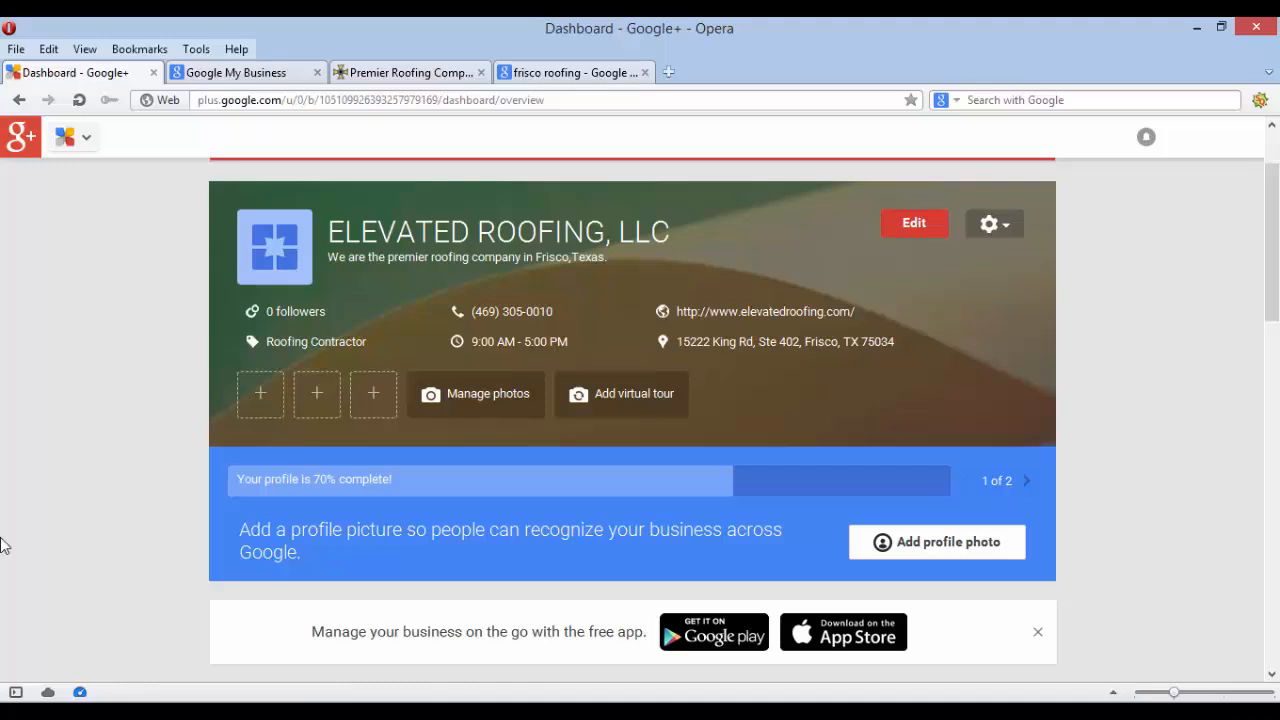
{"action": "scroll", "coordinate": [3, 543], "scroll_direction": "down", "scroll_amount": 3}
{"action": "scroll", "coordinate": [3, 543], "scroll_direction": "up", "scroll_amount": 5}
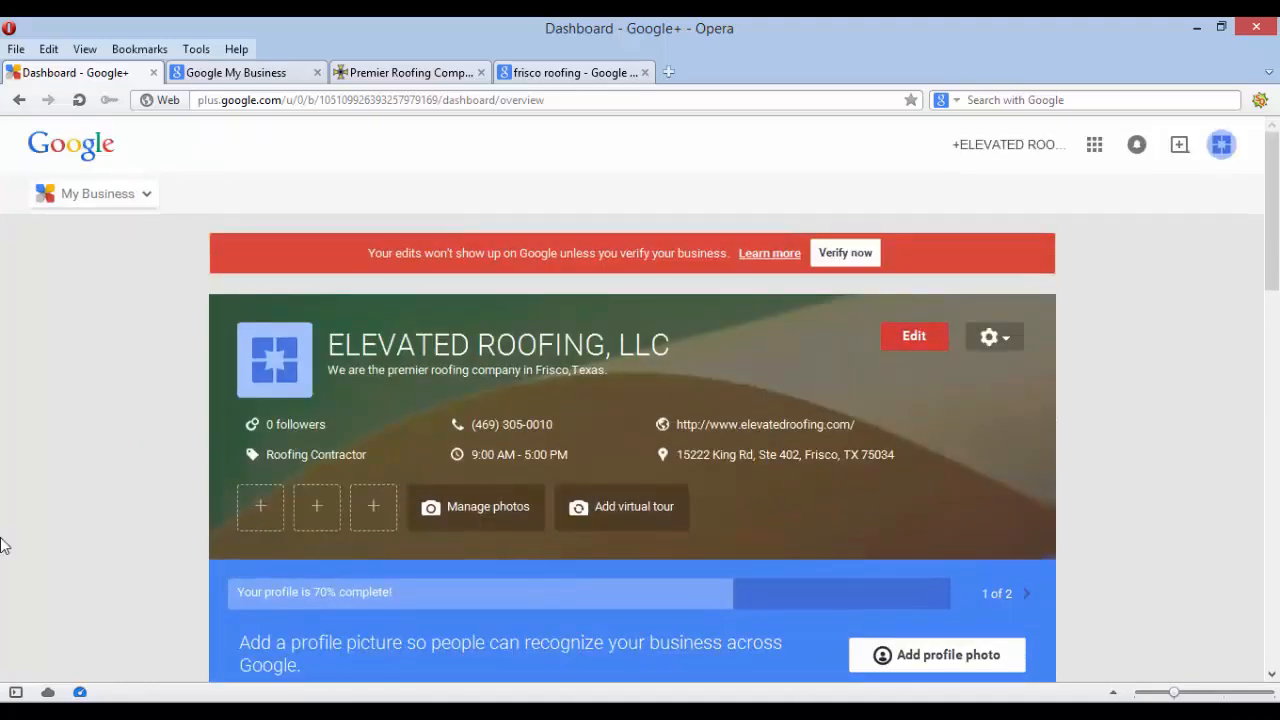
{"action": "left_click", "coordinate": [472, 519]}
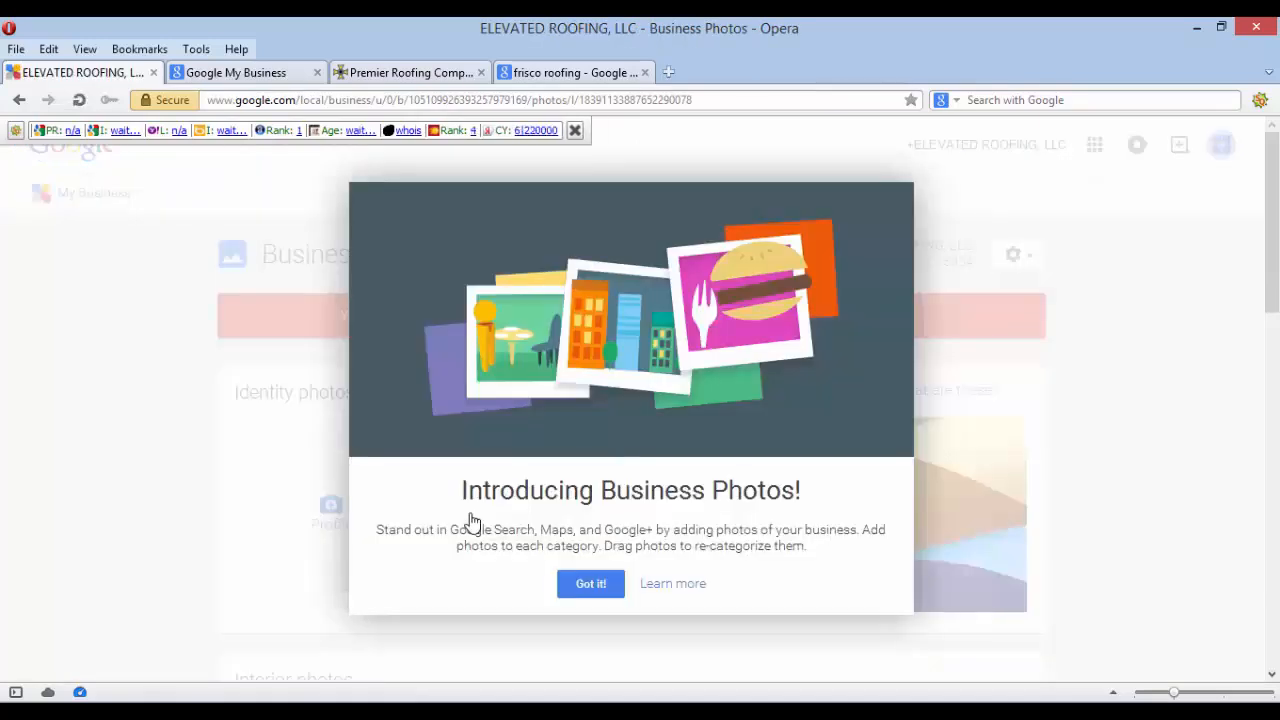
Dismiss the Introducing Business Photos card and scroll through the Identity to Additional photo categories
{"action": "left_click", "coordinate": [591, 584]}
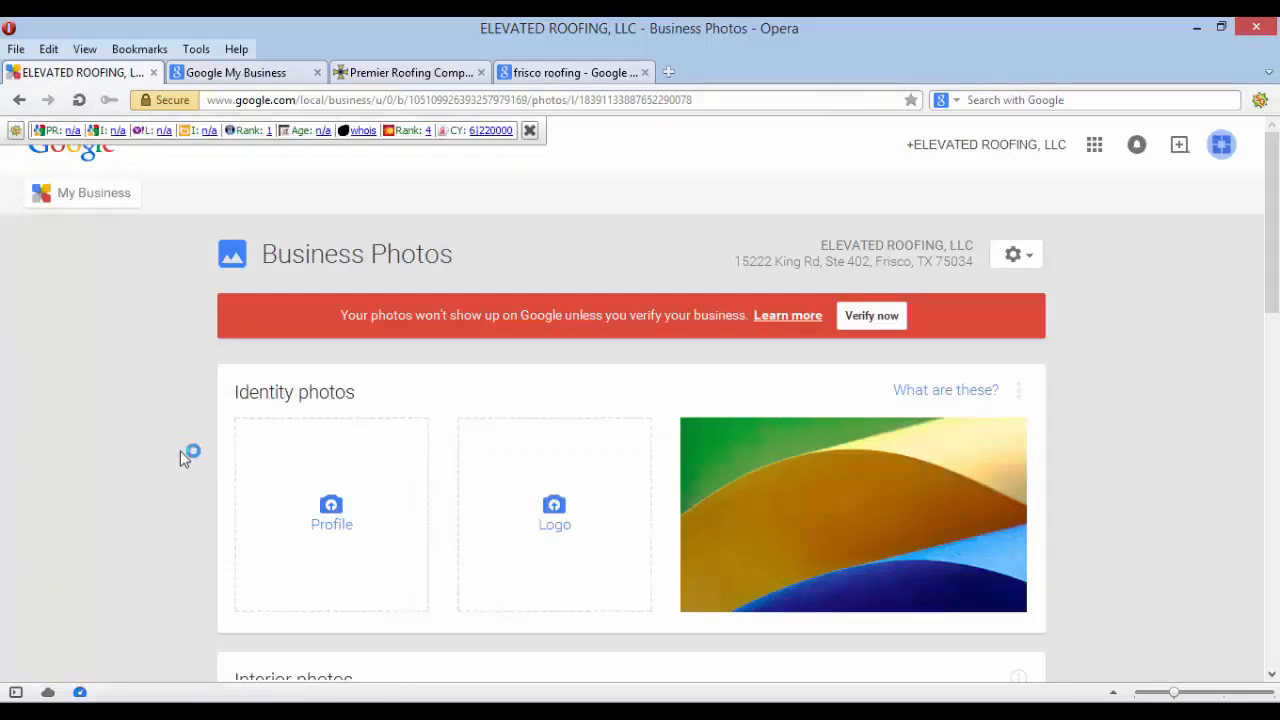
{"action": "scroll", "coordinate": [180, 451], "scroll_direction": "down", "scroll_amount": 1}
{"action": "scroll", "coordinate": [180, 451], "scroll_direction": "up", "scroll_amount": 1}
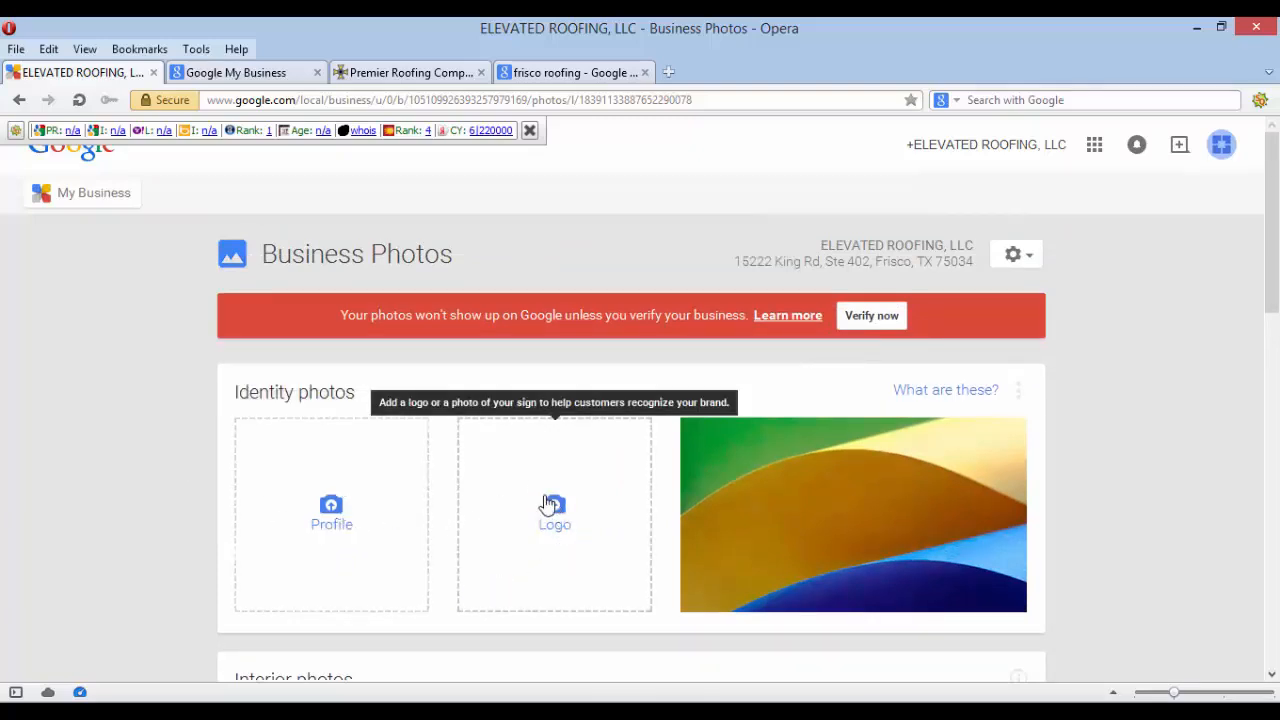
{"action": "mouse_move", "coordinate": [926, 514]}
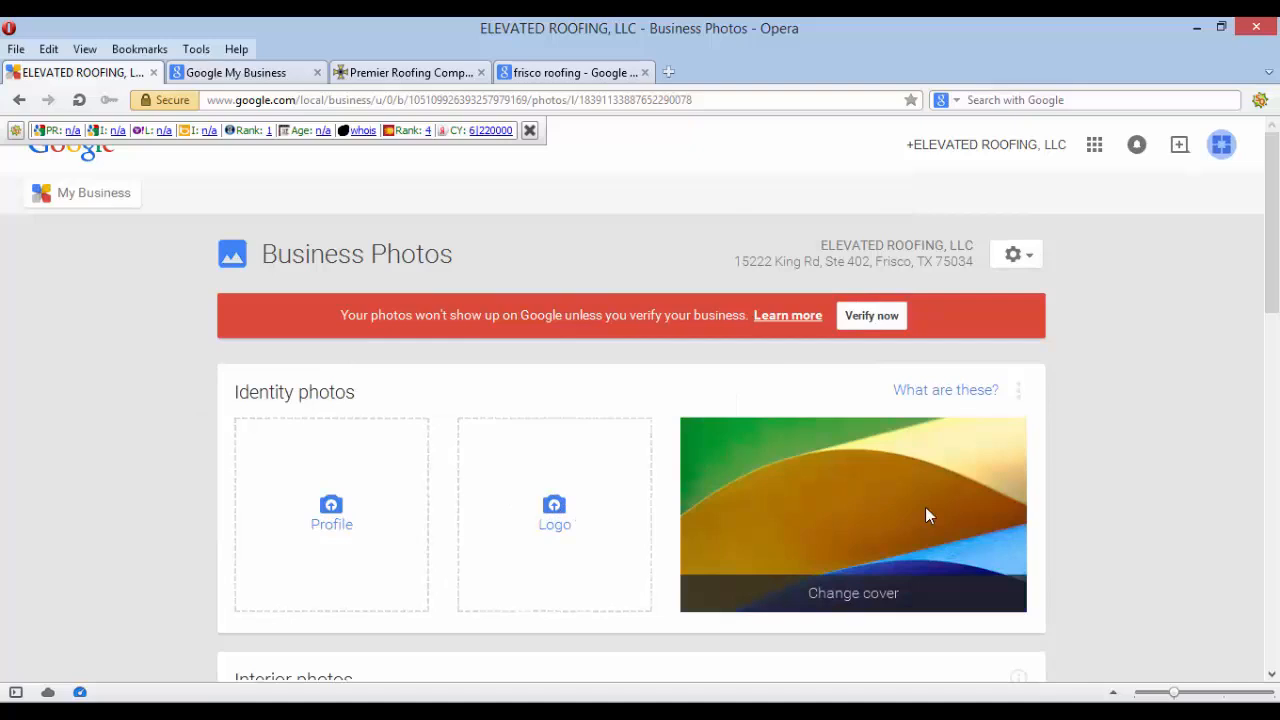
{"action": "mouse_move", "coordinate": [866, 591]}
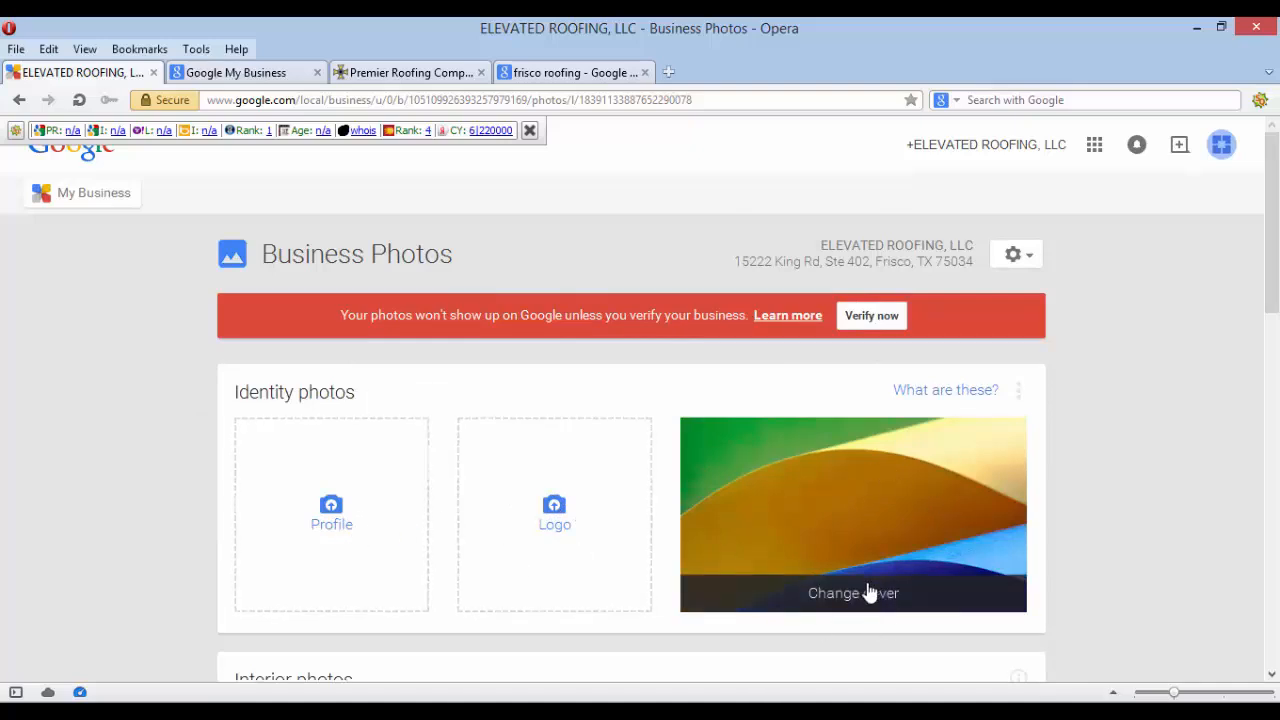
{"action": "scroll", "coordinate": [890, 590], "scroll_direction": "down", "scroll_amount": 1}
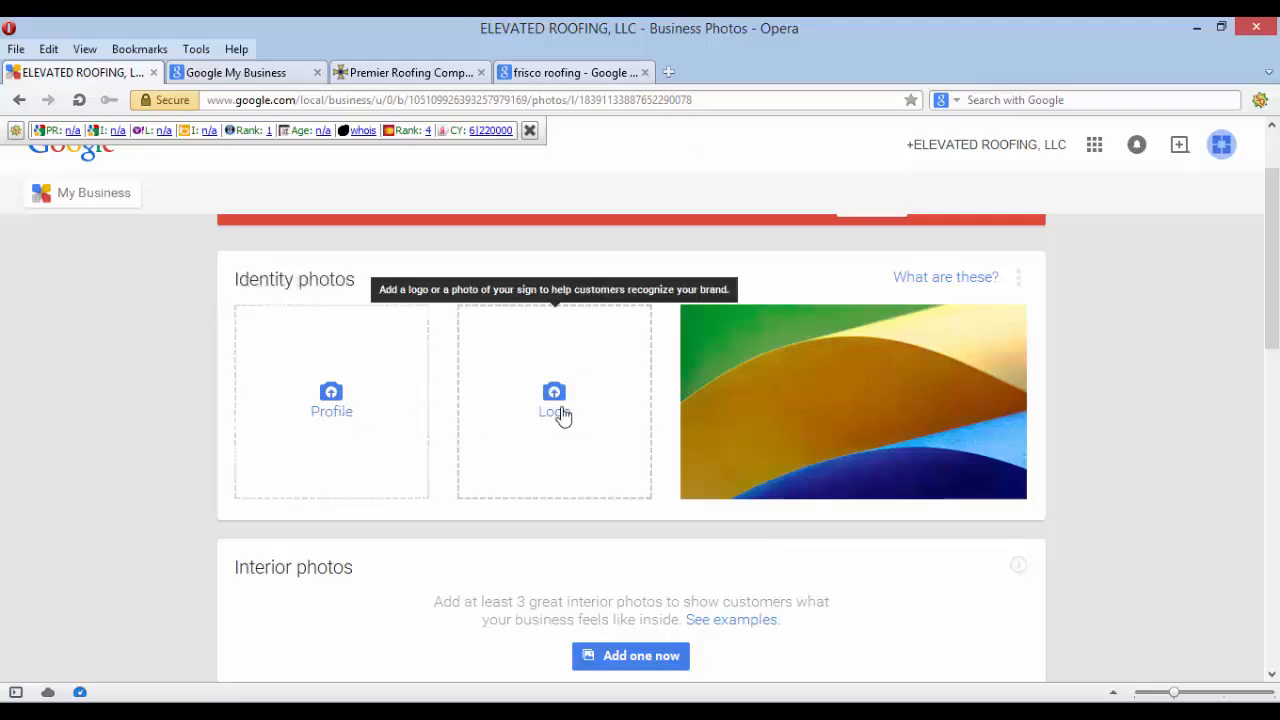
{"action": "mouse_move", "coordinate": [836, 412]}
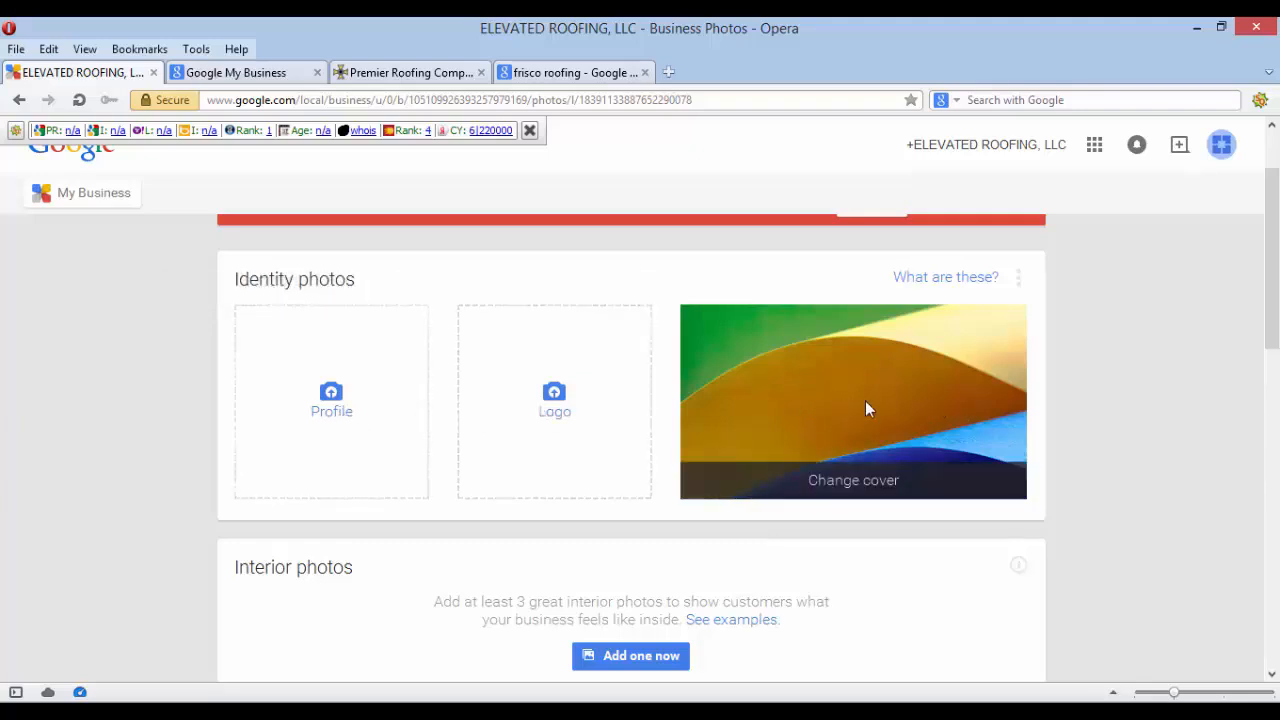
{"action": "scroll", "coordinate": [866, 403], "scroll_direction": "down", "scroll_amount": 3}
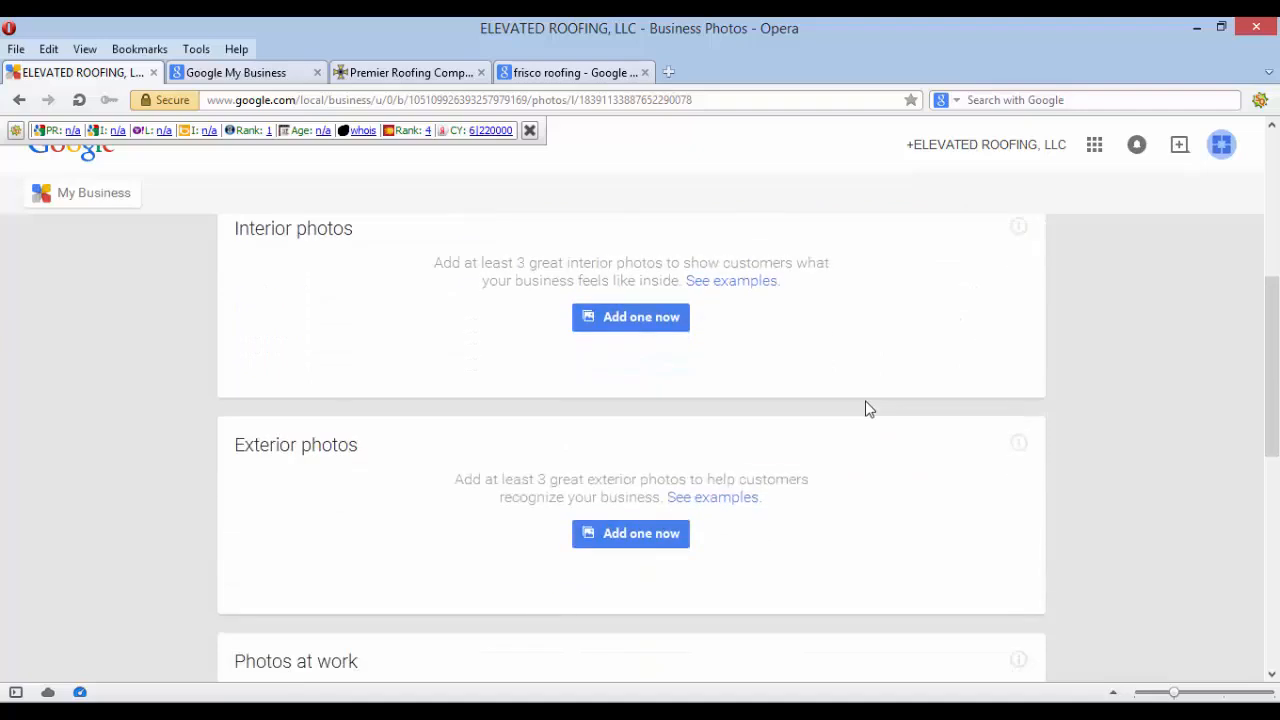
{"action": "scroll", "coordinate": [866, 408], "scroll_direction": "up", "scroll_amount": 1}
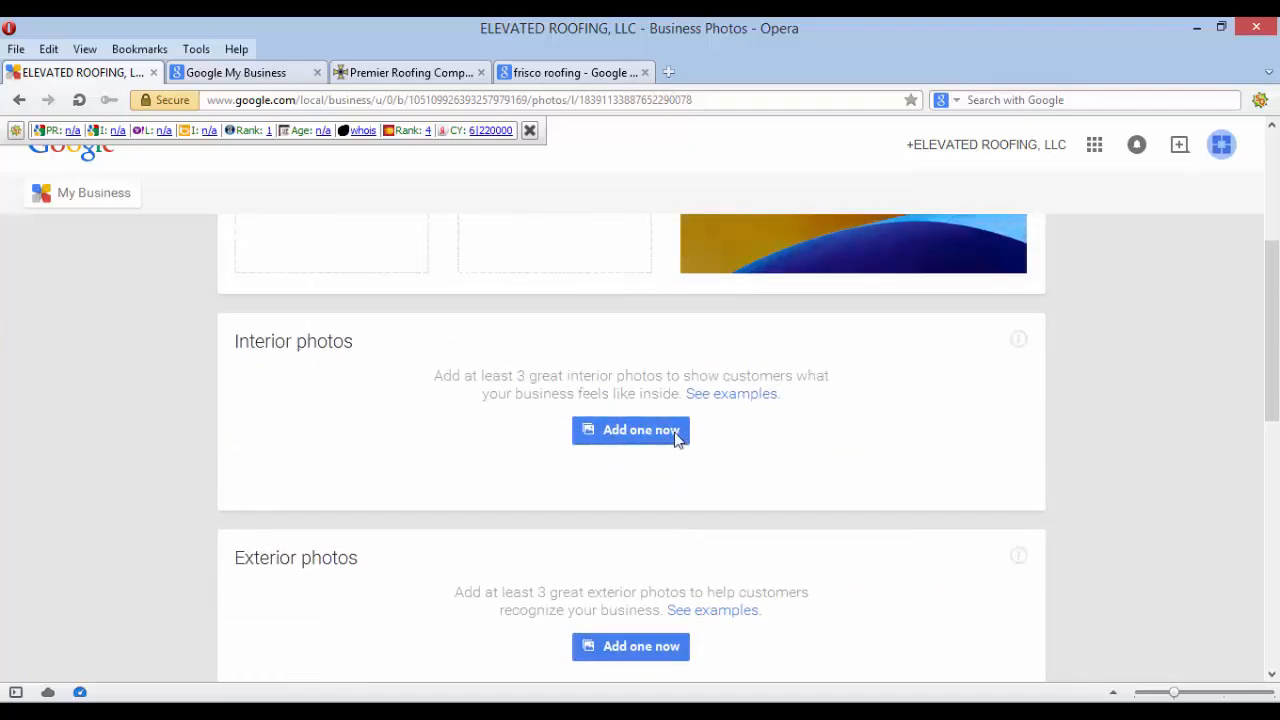
{"action": "scroll", "coordinate": [676, 440], "scroll_direction": "down", "scroll_amount": 3}
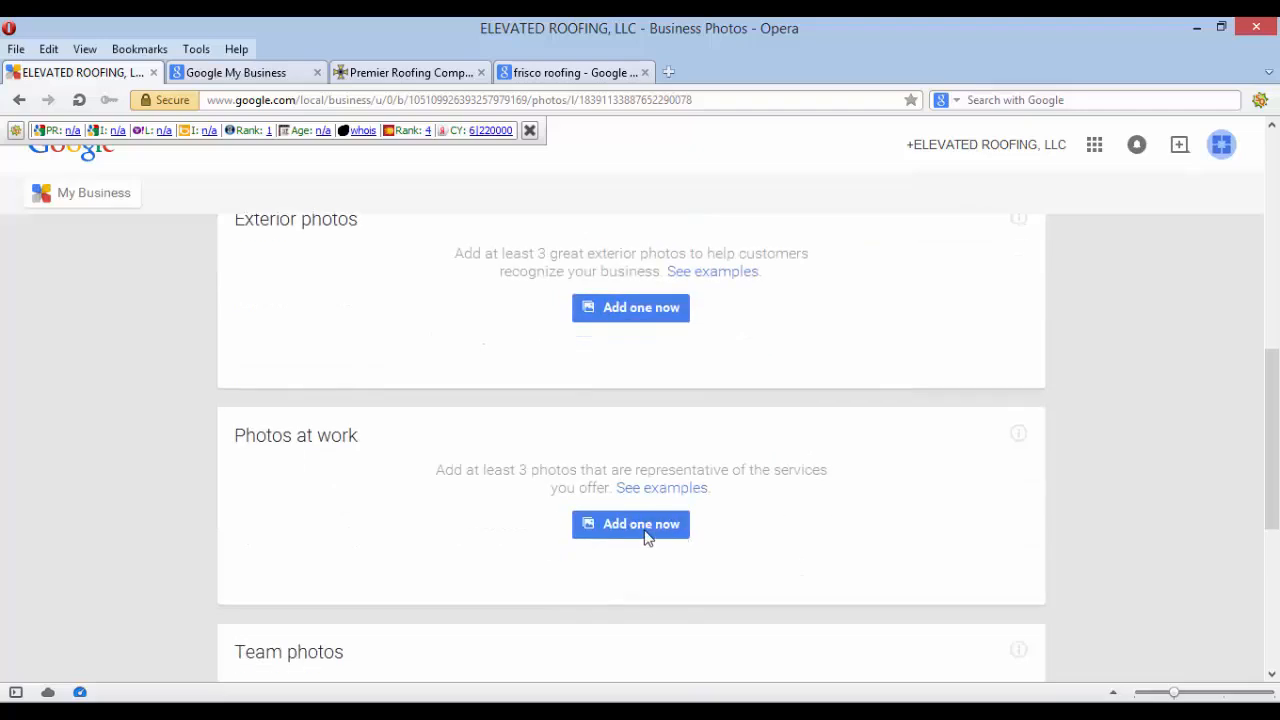
{"action": "scroll", "coordinate": [660, 500], "scroll_direction": "down", "scroll_amount": 2}
{"action": "scroll", "coordinate": [700, 480], "scroll_direction": "down", "scroll_amount": 2}
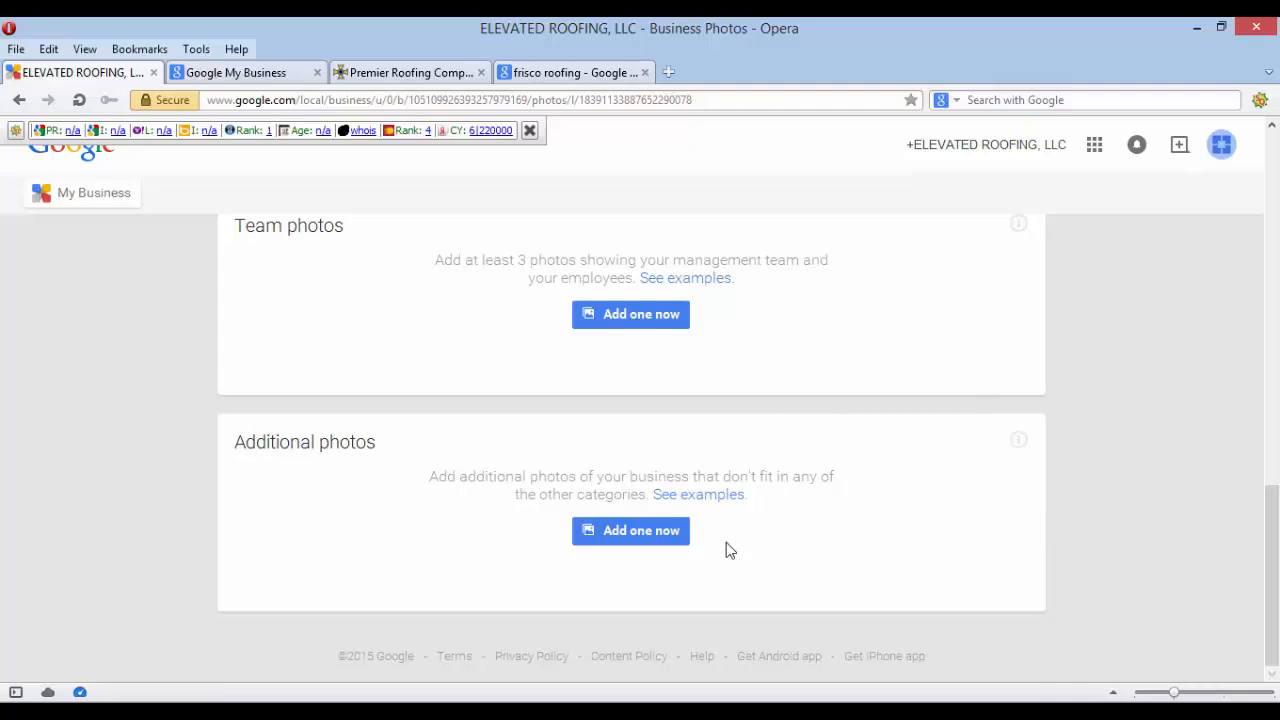
{"action": "scroll", "coordinate": [726, 542], "scroll_direction": "up", "scroll_amount": 5}
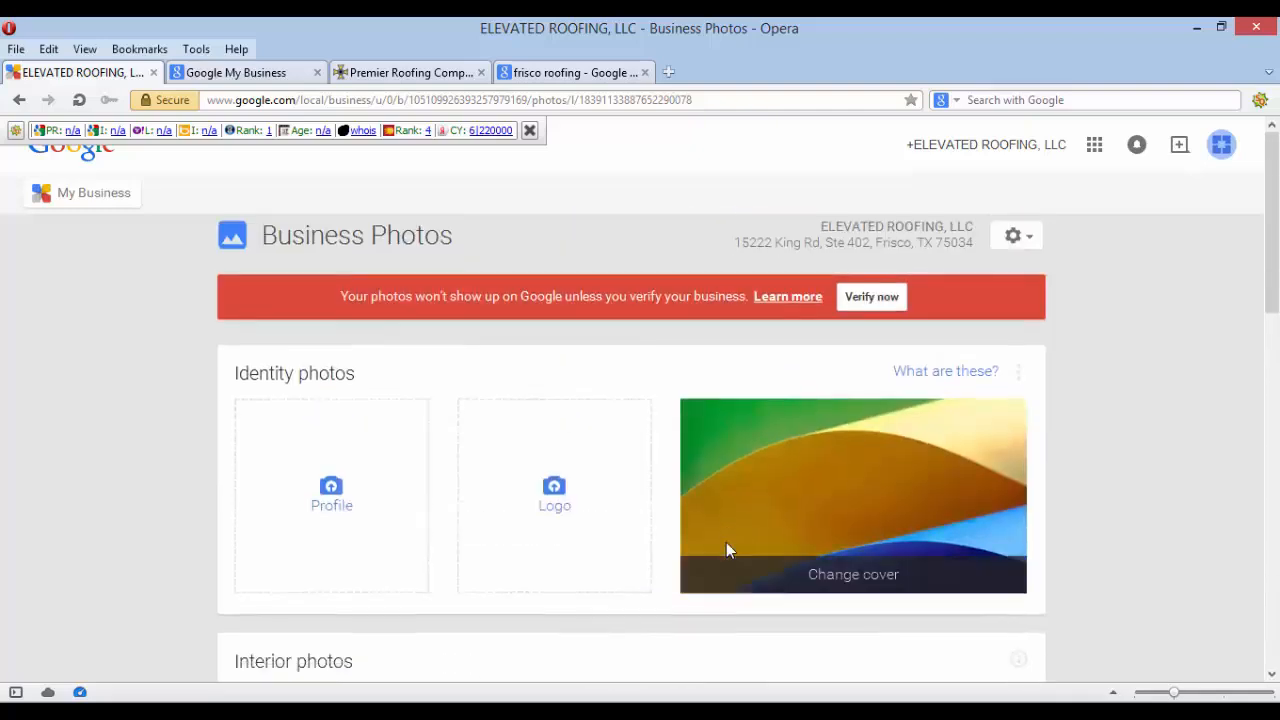
{"action": "scroll", "coordinate": [726, 550], "scroll_direction": "down", "scroll_amount": 1}
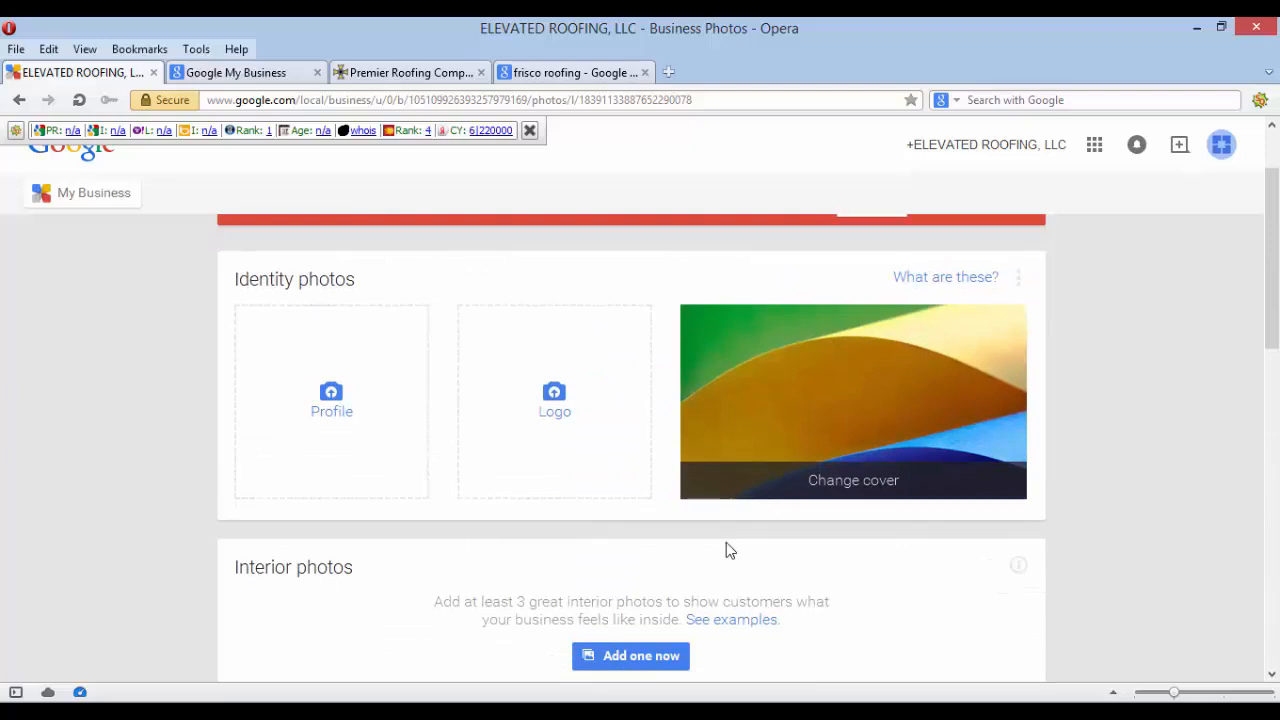
{"action": "scroll", "coordinate": [726, 542], "scroll_direction": "up", "scroll_amount": 1}
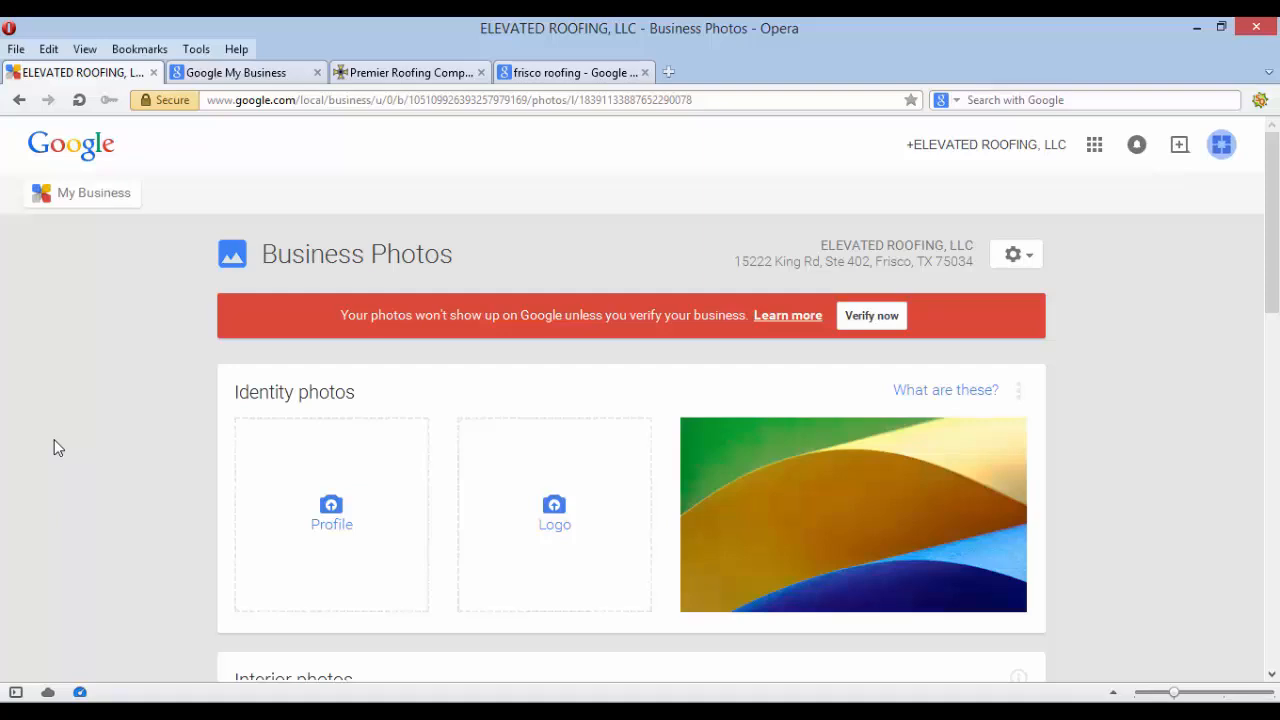
{"action": "scroll", "coordinate": [54, 440], "scroll_direction": "down", "scroll_amount": 3}
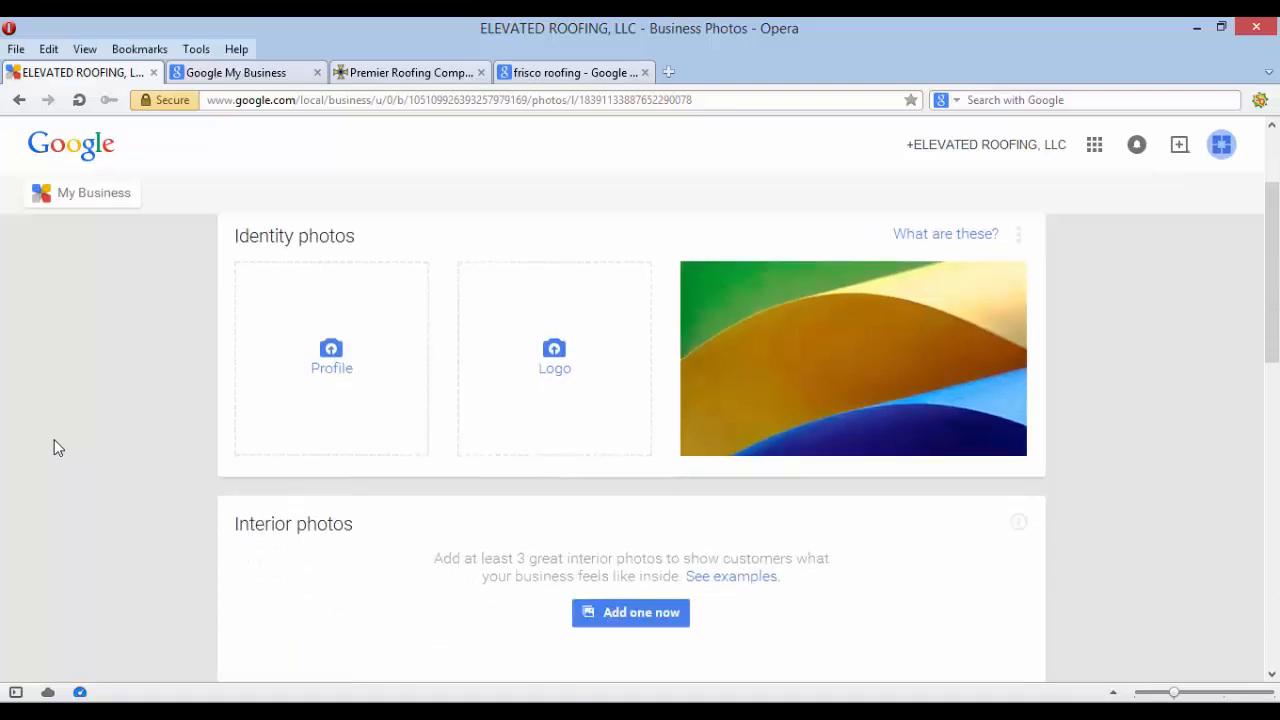
{"action": "scroll", "coordinate": [54, 440], "scroll_direction": "up", "scroll_amount": 3}
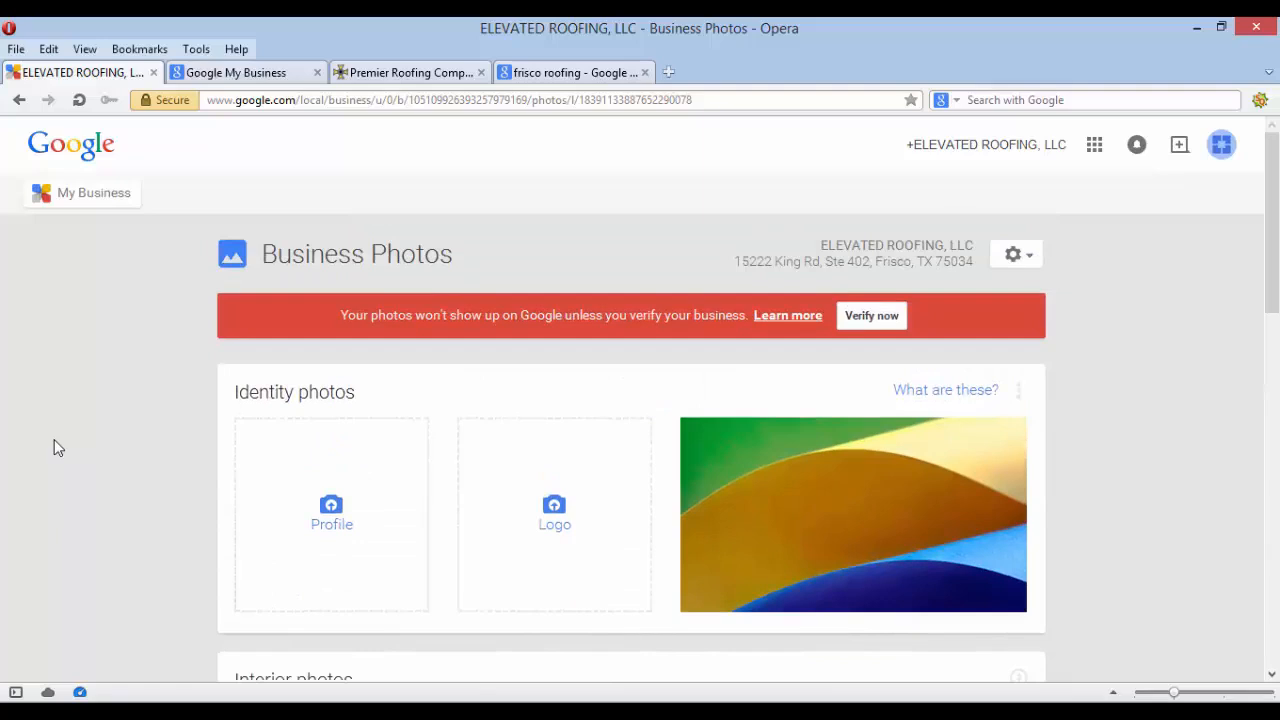
{"action": "mouse_move", "coordinate": [723, 466]}
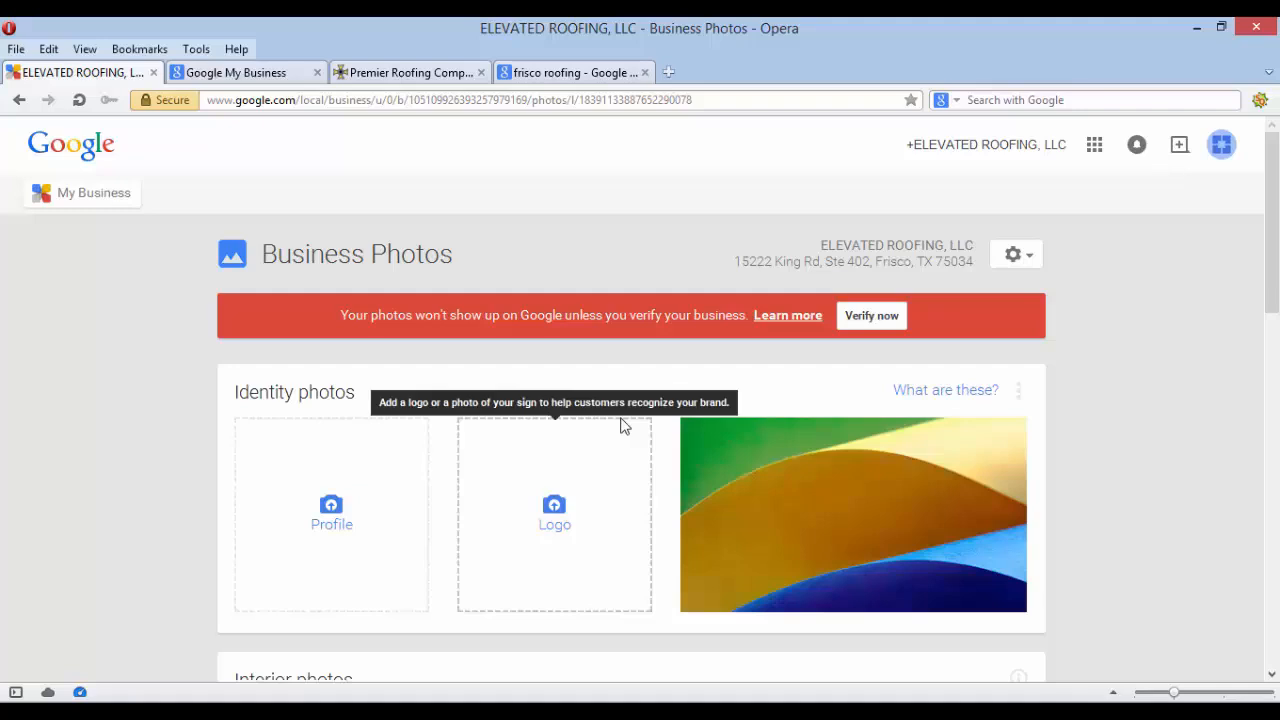
{"action": "scroll", "coordinate": [120, 350], "scroll_direction": "down", "scroll_amount": 2}
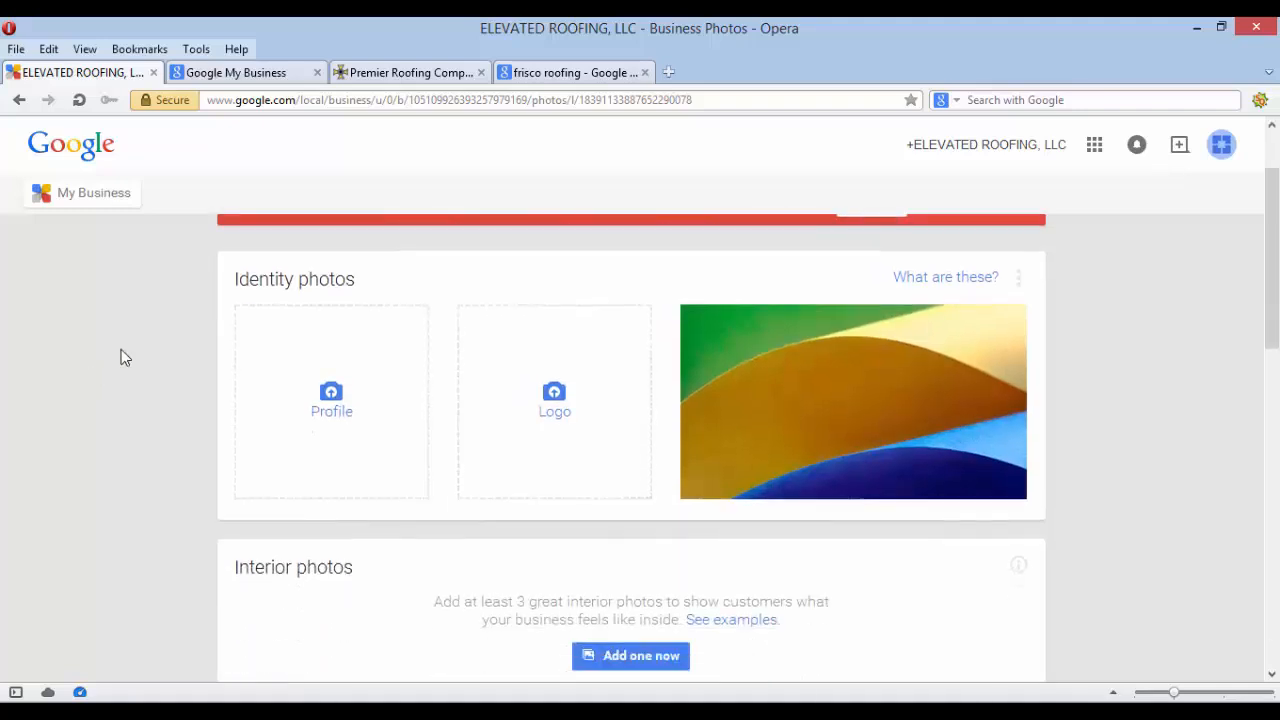
{"action": "scroll", "coordinate": [121, 350], "scroll_direction": "up", "scroll_amount": 2}
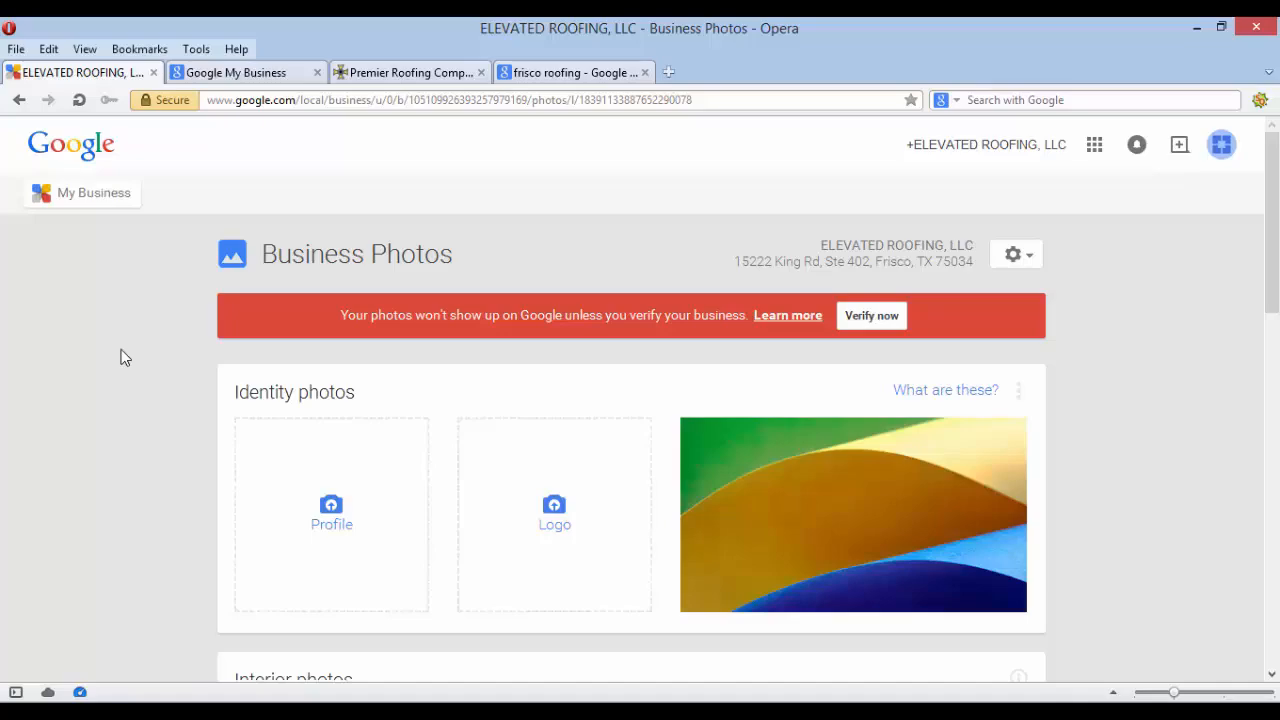
In File Explorer, go to Desktop > MOVEbk > Graphics and right-click the autograph image
{"action": "key", "text": "alt+Tab"}
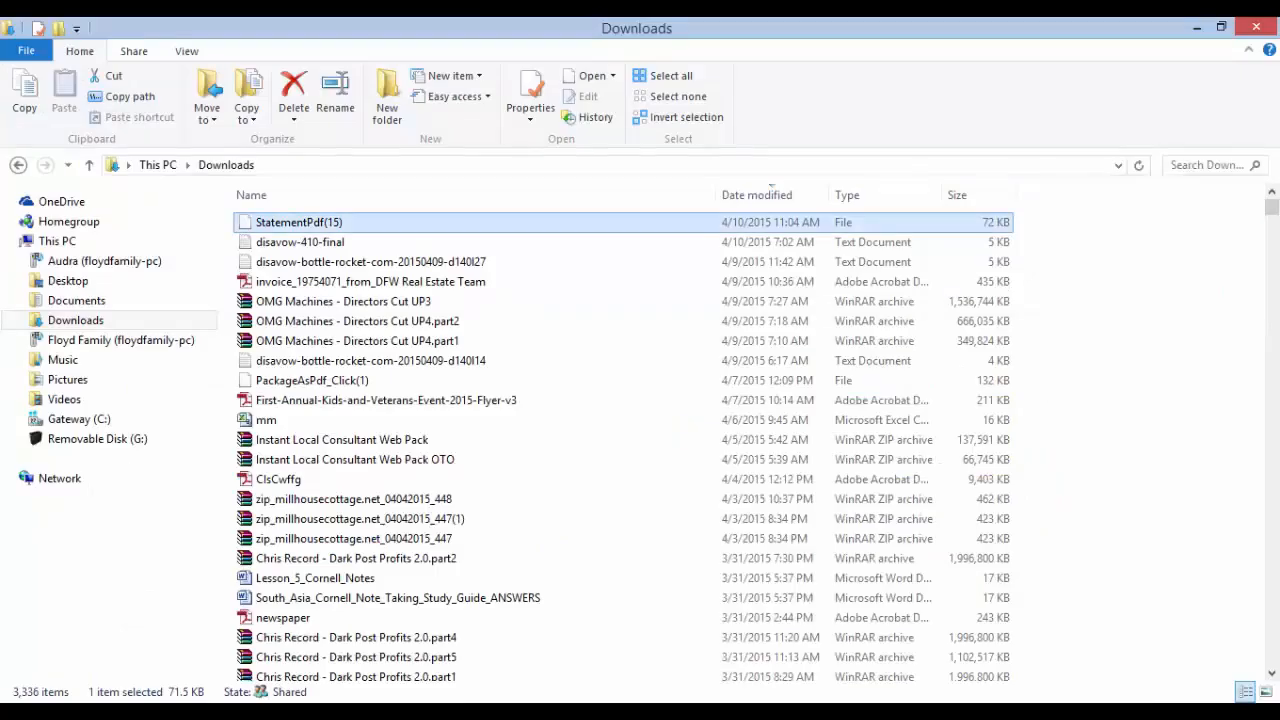
{"action": "left_click", "coordinate": [84, 285]}
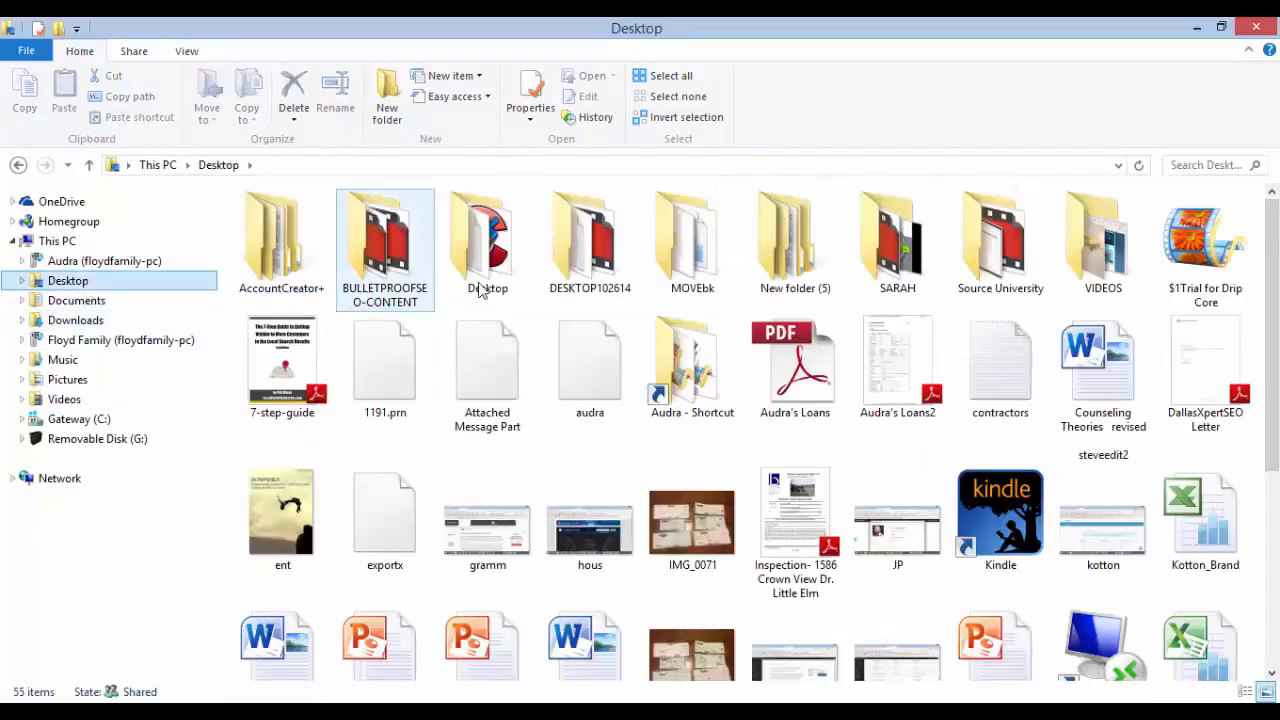
{"action": "double_click", "coordinate": [717, 262]}
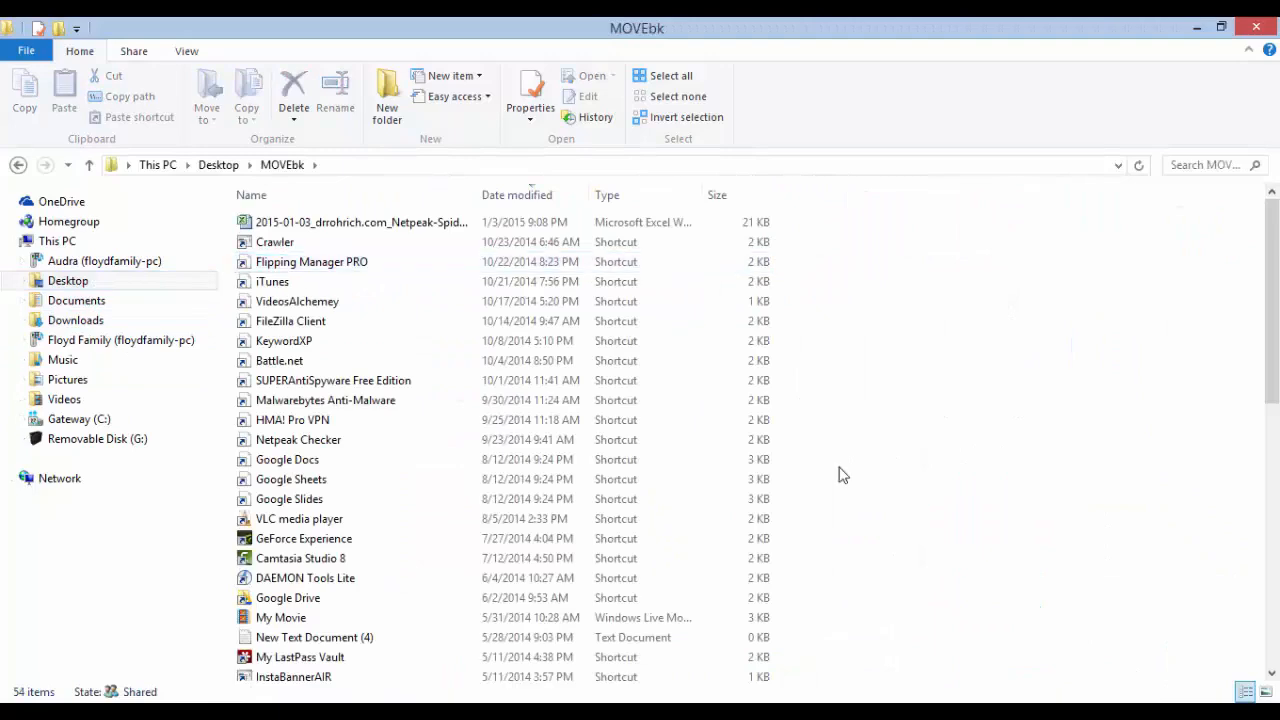
{"action": "scroll", "coordinate": [840, 475], "scroll_direction": "down", "scroll_amount": 10}
{"action": "left_click", "coordinate": [325, 435]}
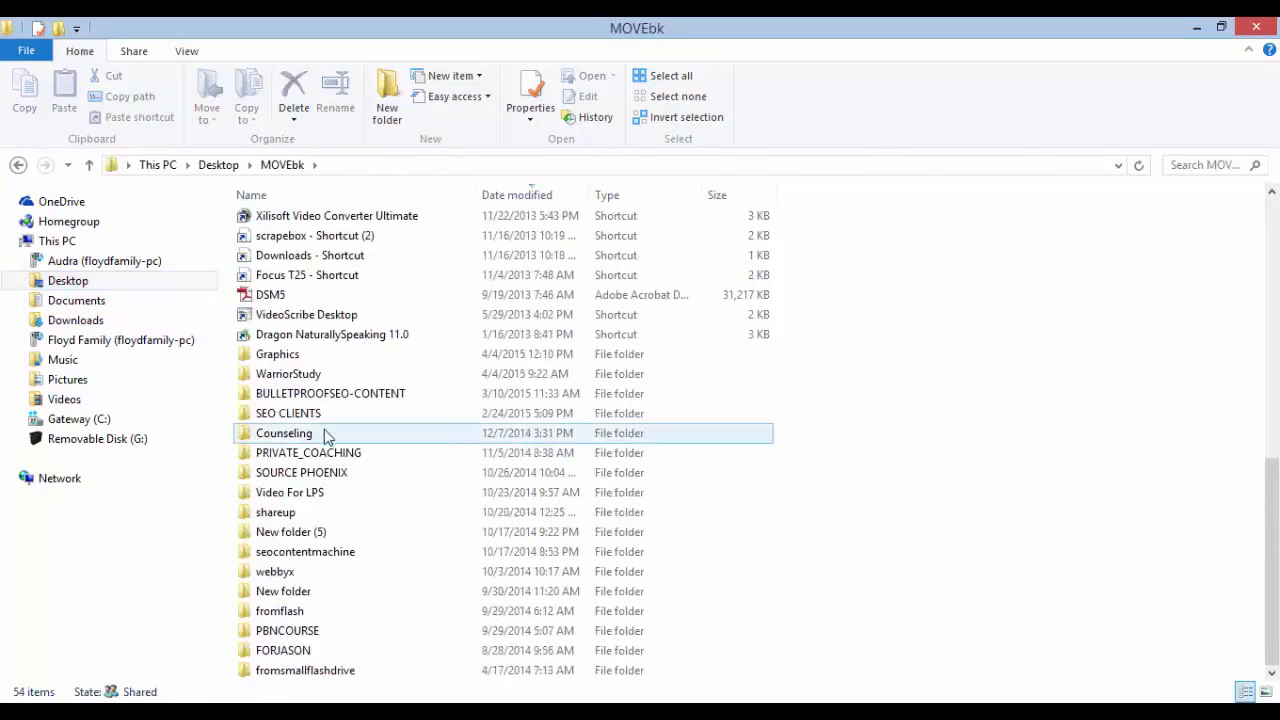
{"action": "double_click", "coordinate": [305, 356]}
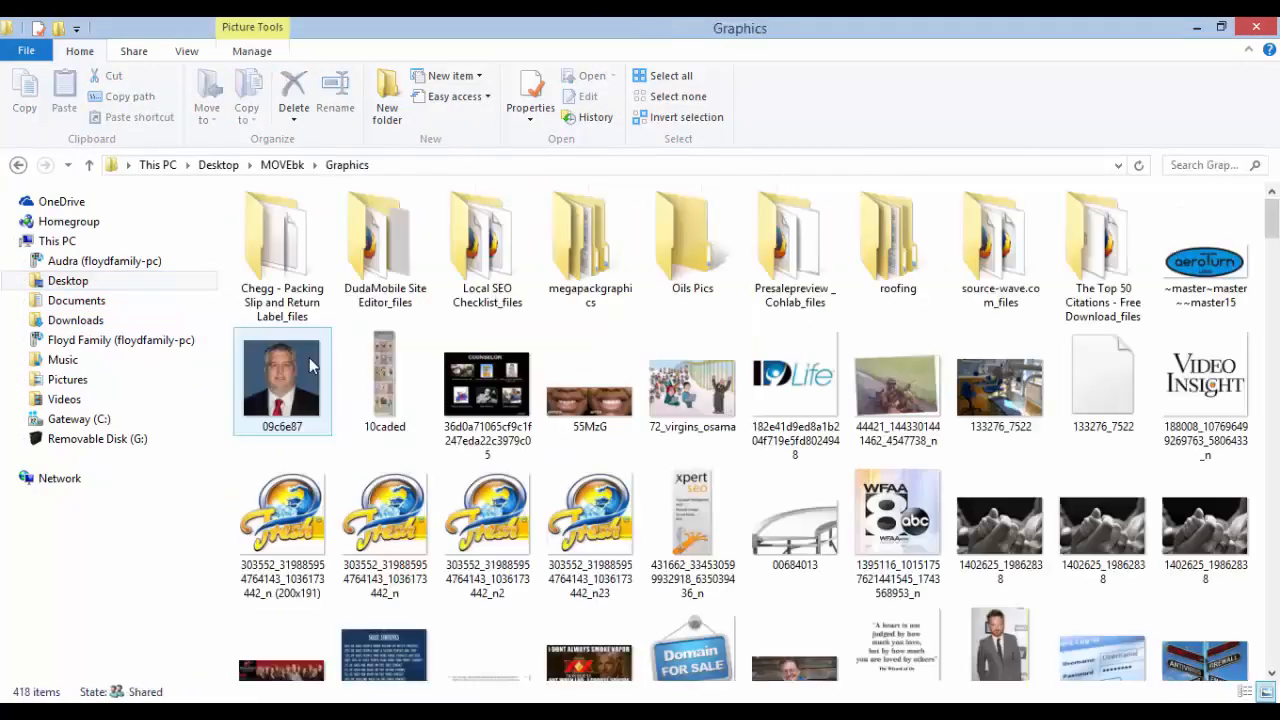
{"action": "scroll", "coordinate": [995, 390], "scroll_direction": "down", "scroll_amount": 10}
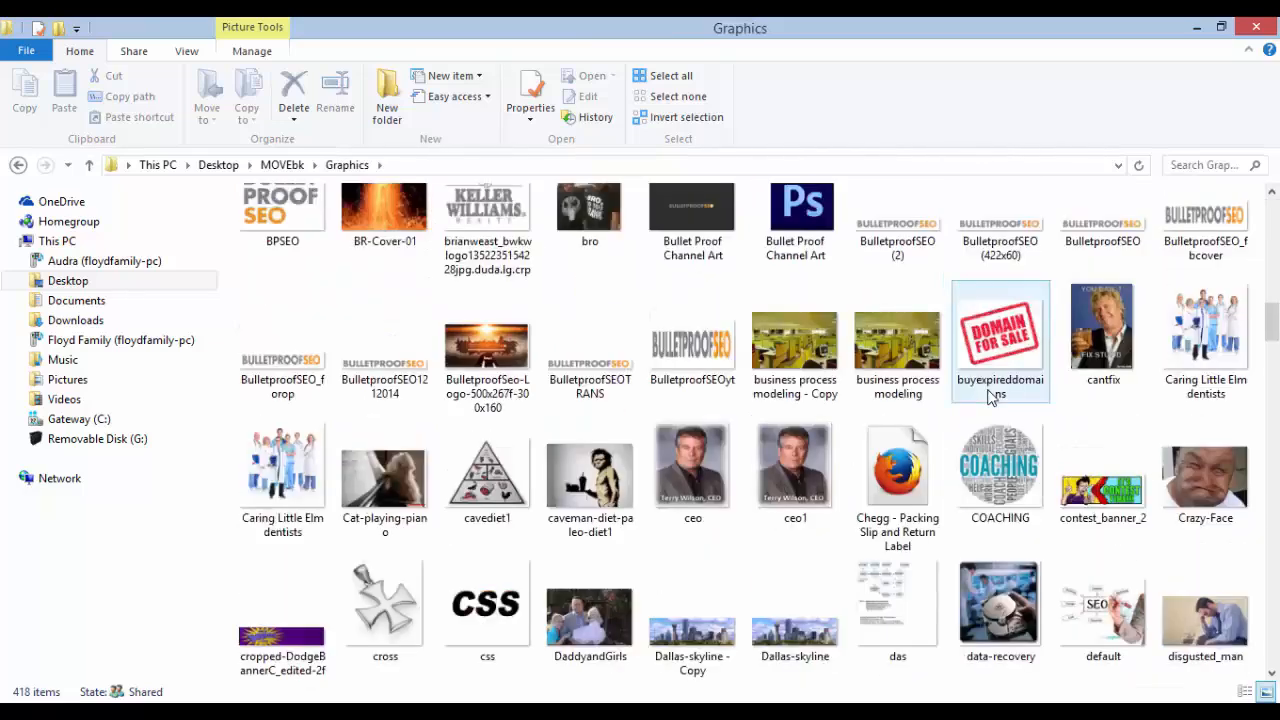
{"action": "scroll", "coordinate": [990, 397], "scroll_direction": "down", "scroll_amount": 15}
{"action": "scroll", "coordinate": [990, 397], "scroll_direction": "up", "scroll_amount": 20}
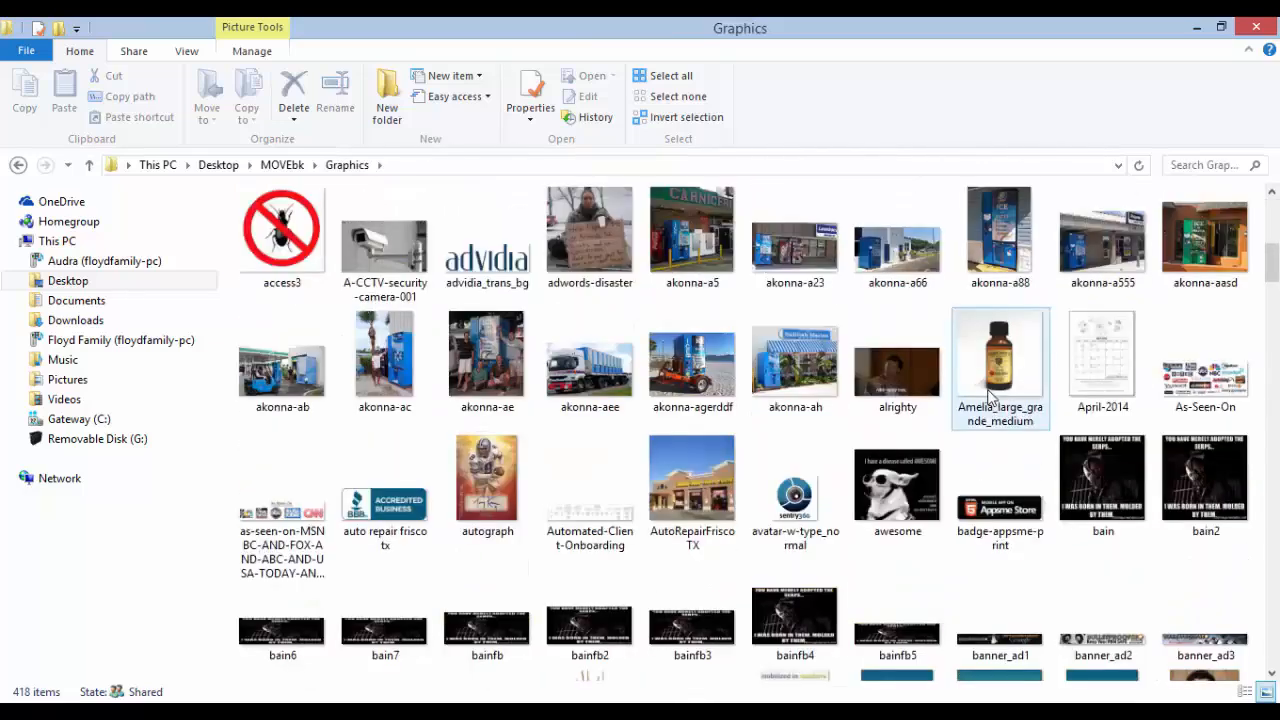
{"action": "left_click", "coordinate": [490, 480]}
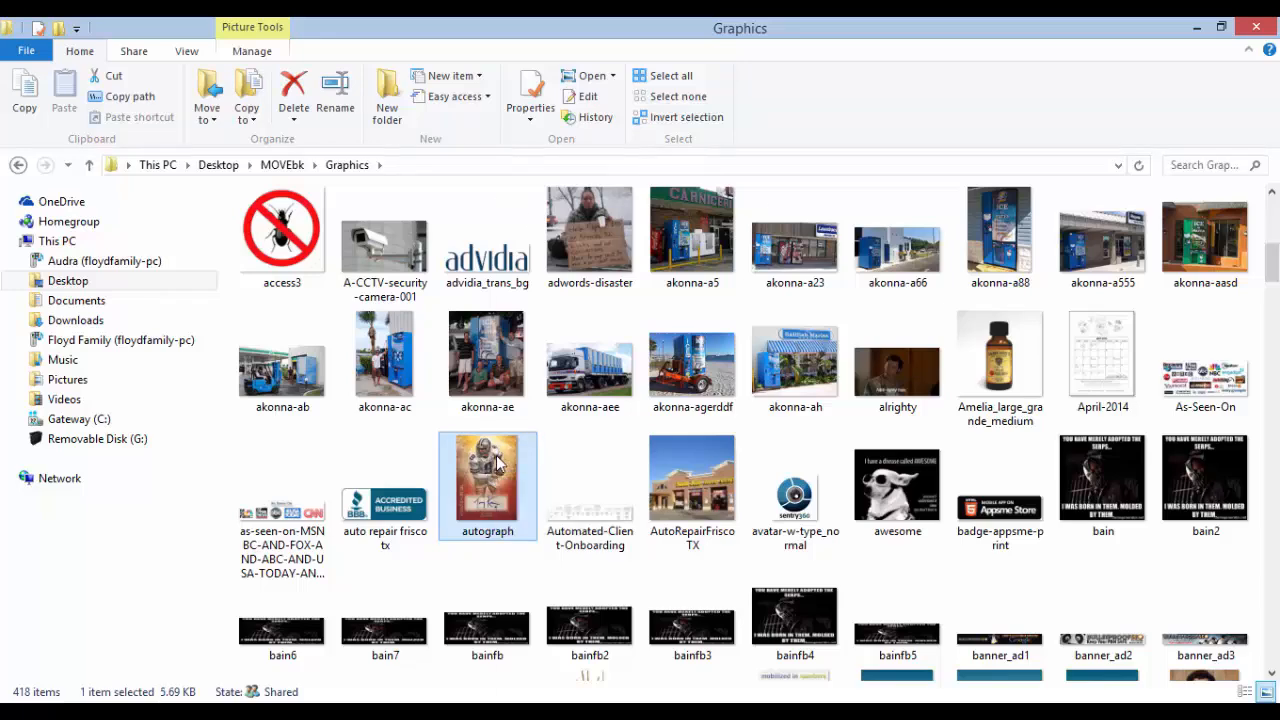
{"action": "right_click", "coordinate": [498, 464]}
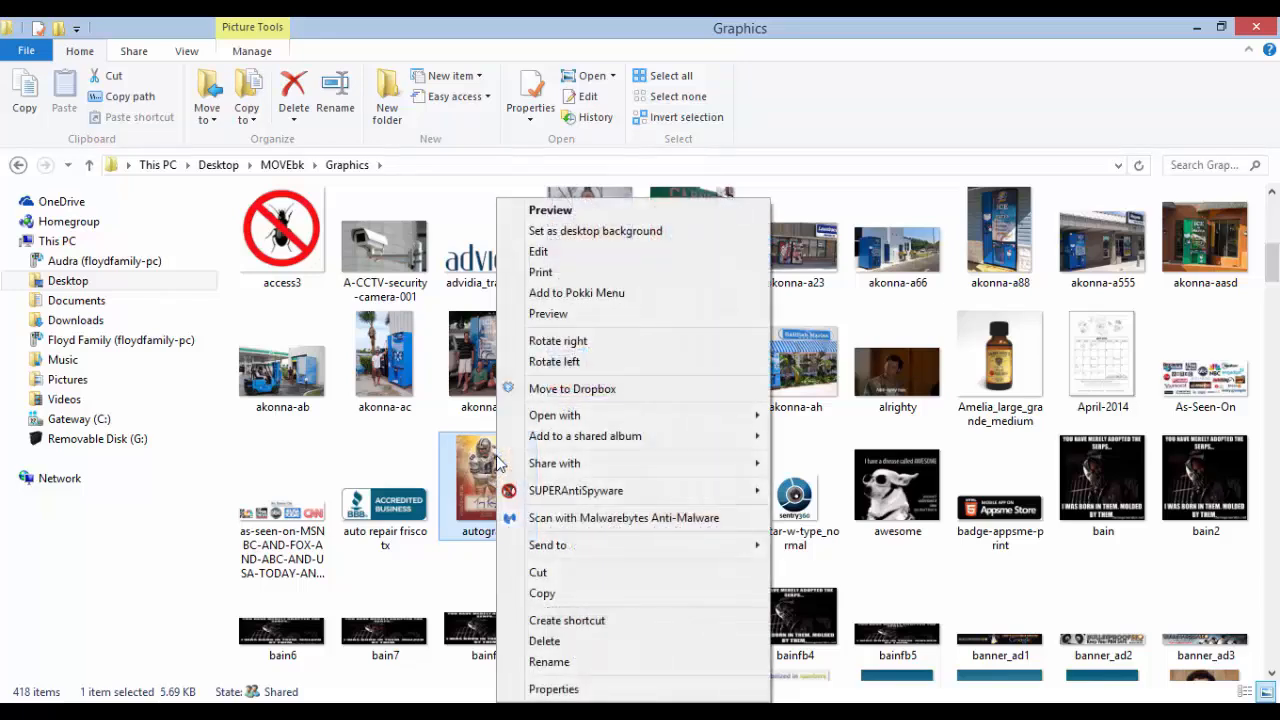
Set the autograph image's Title property to 'A roofer working in Frisco Texas' and apply it
{"action": "left_click", "coordinate": [562, 689]}
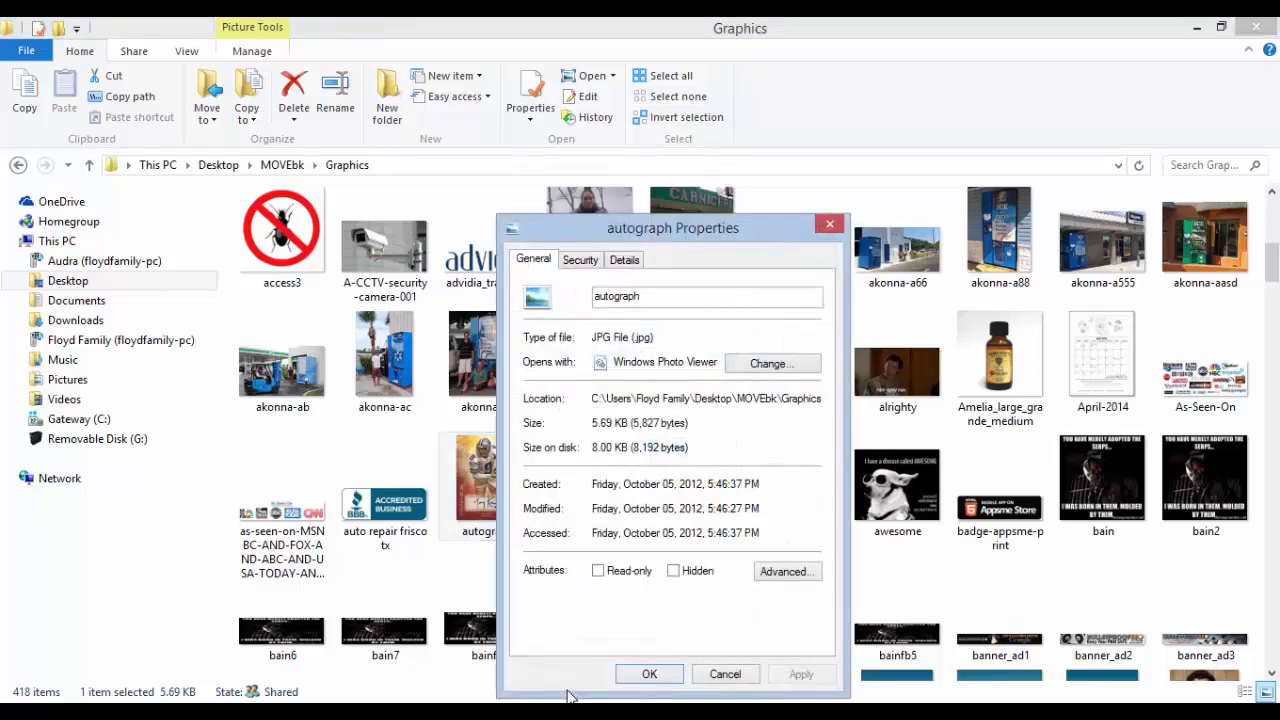
{"action": "left_click", "coordinate": [636, 260]}
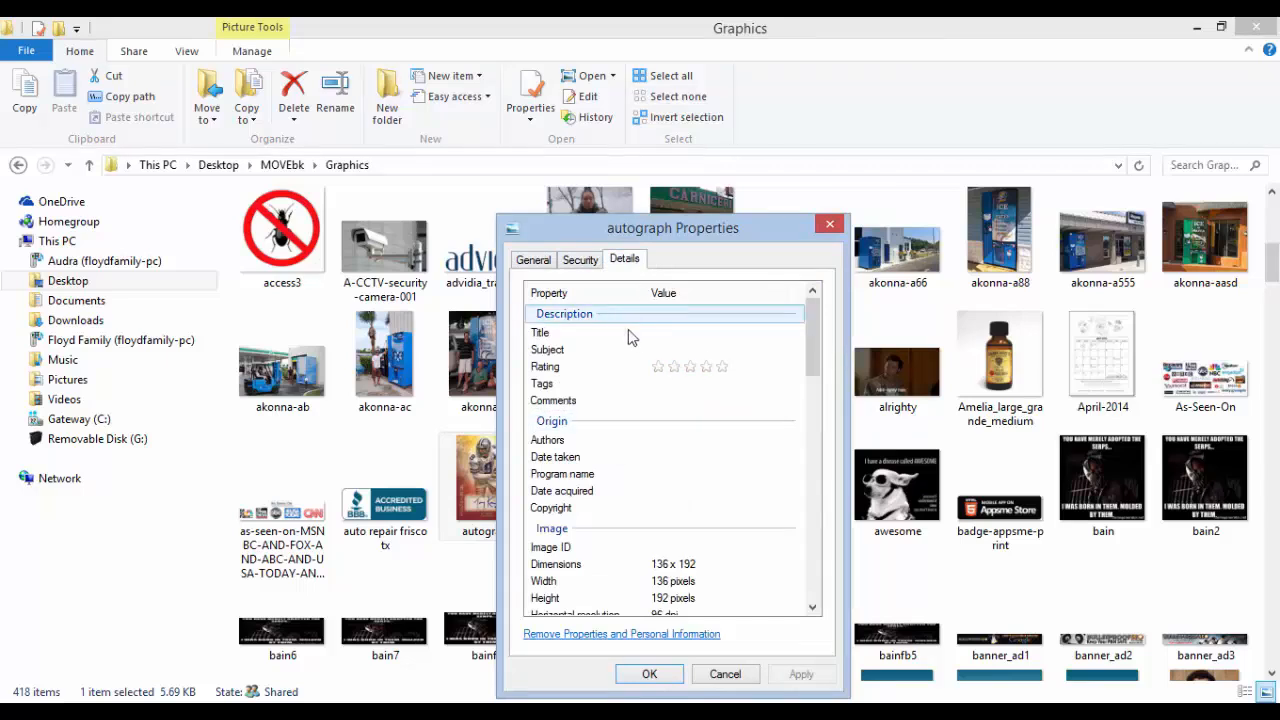
{"action": "left_click", "coordinate": [662, 333]}
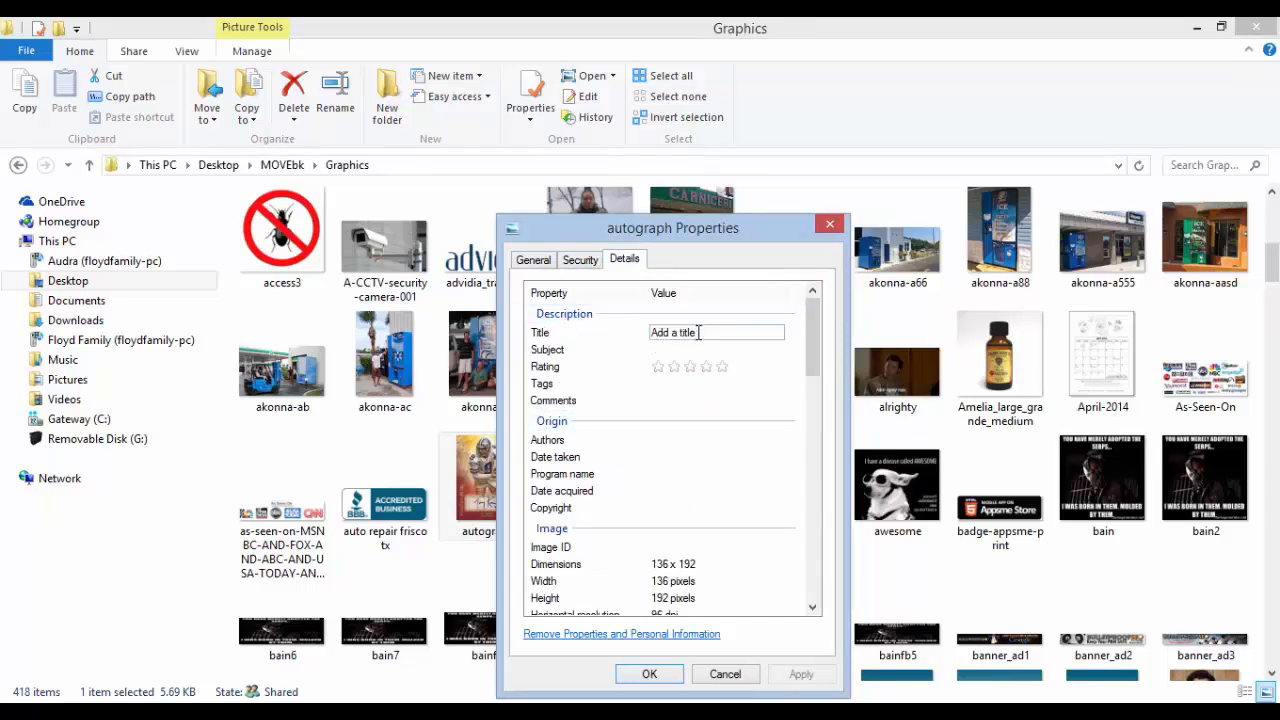
{"action": "left_click", "coordinate": [698, 332]}
{"action": "type", "text": "A roofer workin"}
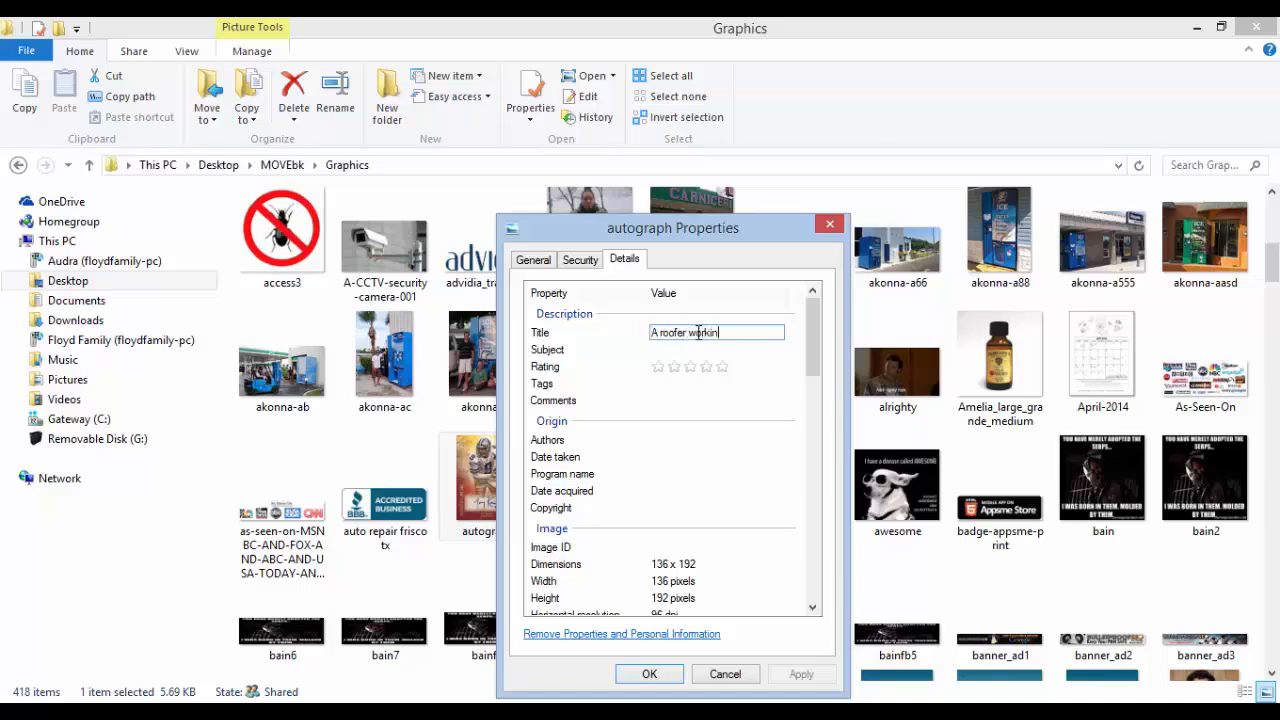
{"action": "type", "text": "g in FRISCO"}
{"action": "key", "text": "BackSpace"}
{"action": "key", "text": "BackSpace"}
{"action": "key", "text": "BackSpace"}
{"action": "key", "text": "BackSpace"}
{"action": "key", "text": "BackSpace"}
{"action": "key", "text": "BackSpace"}
{"action": "type", "text": "risco Texas"}
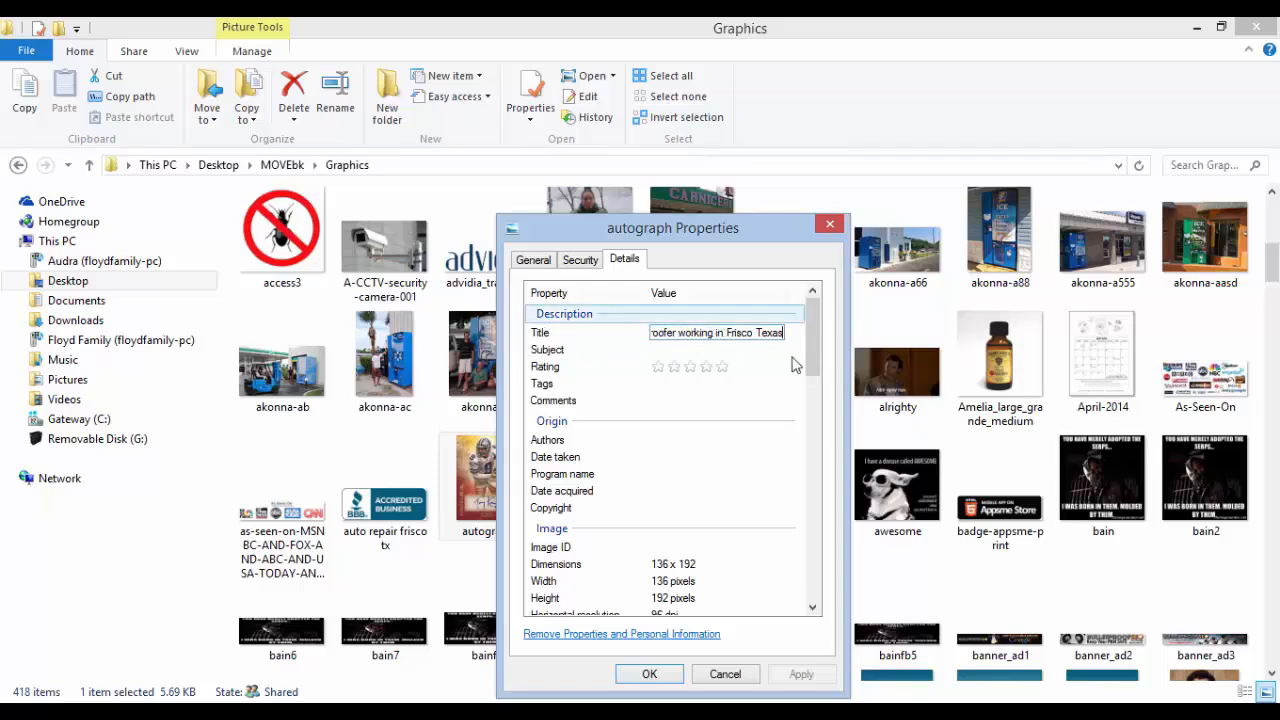
{"action": "left_click_drag", "start_coordinate": [813, 365], "coordinate": [829, 320]}
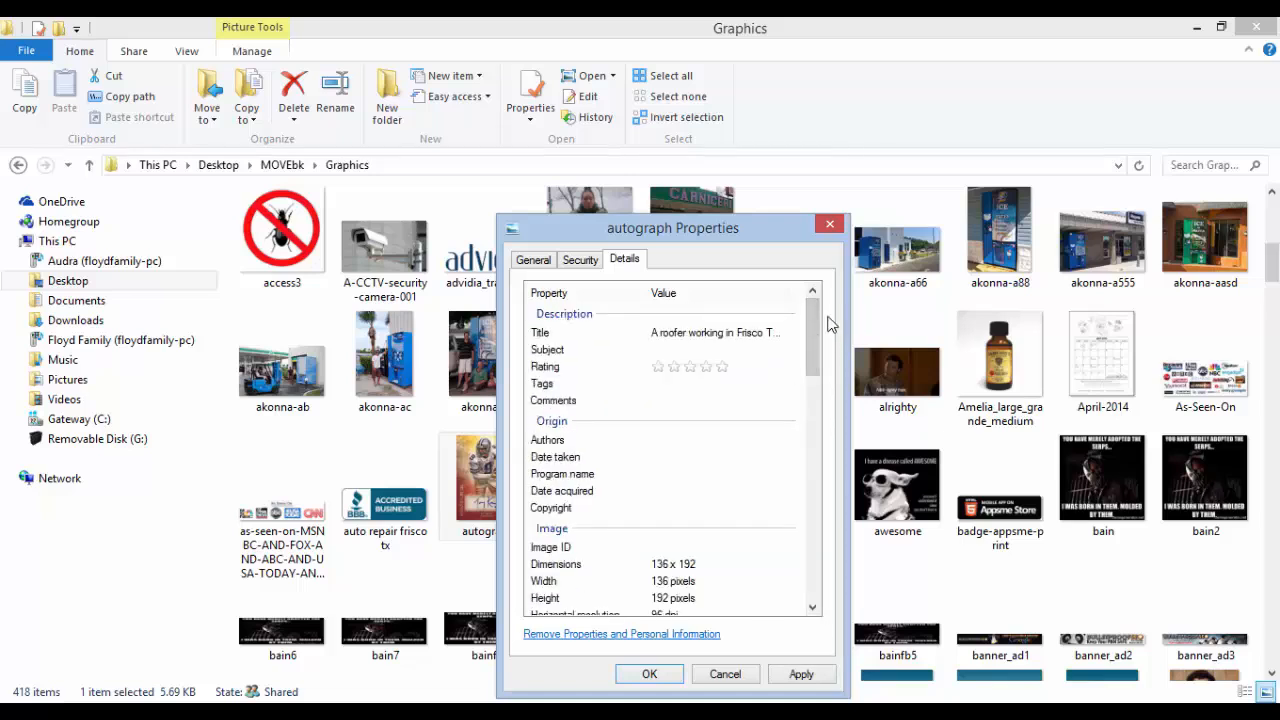
{"action": "left_click", "coordinate": [727, 334]}
{"action": "left_click", "coordinate": [700, 384]}
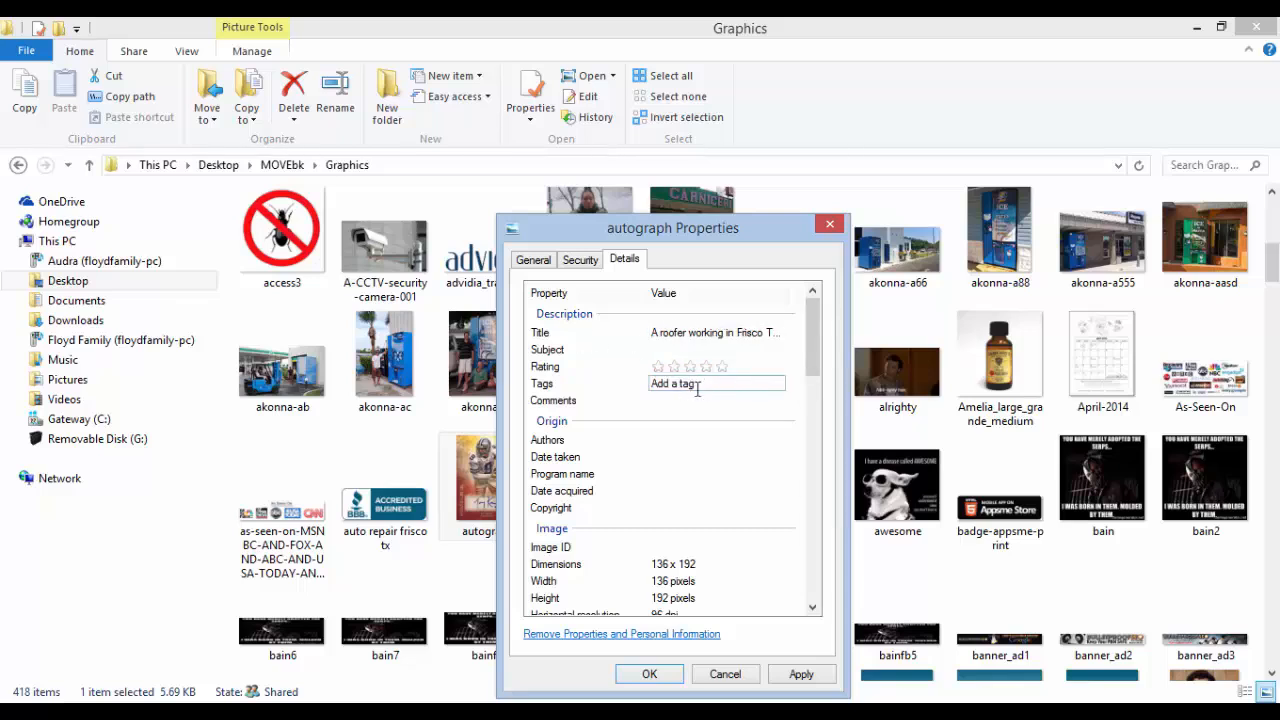
{"action": "left_click", "coordinate": [800, 676]}
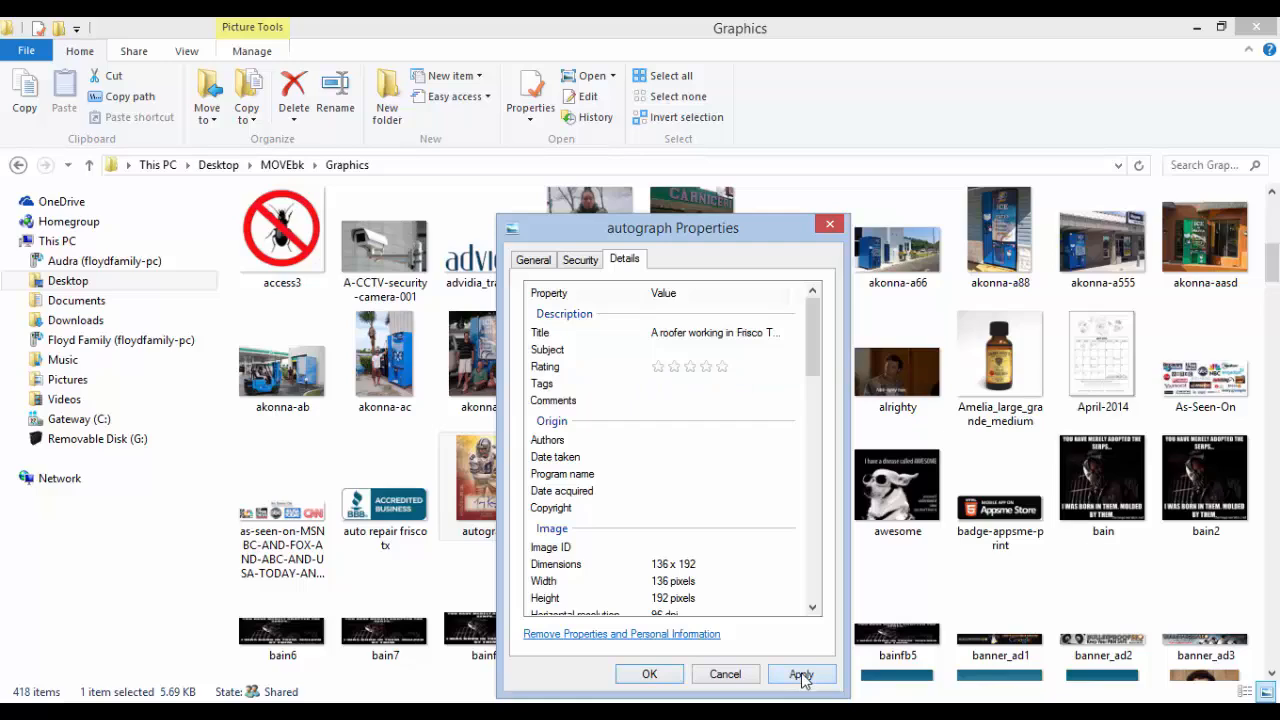
{"action": "left_click", "coordinate": [649, 674]}
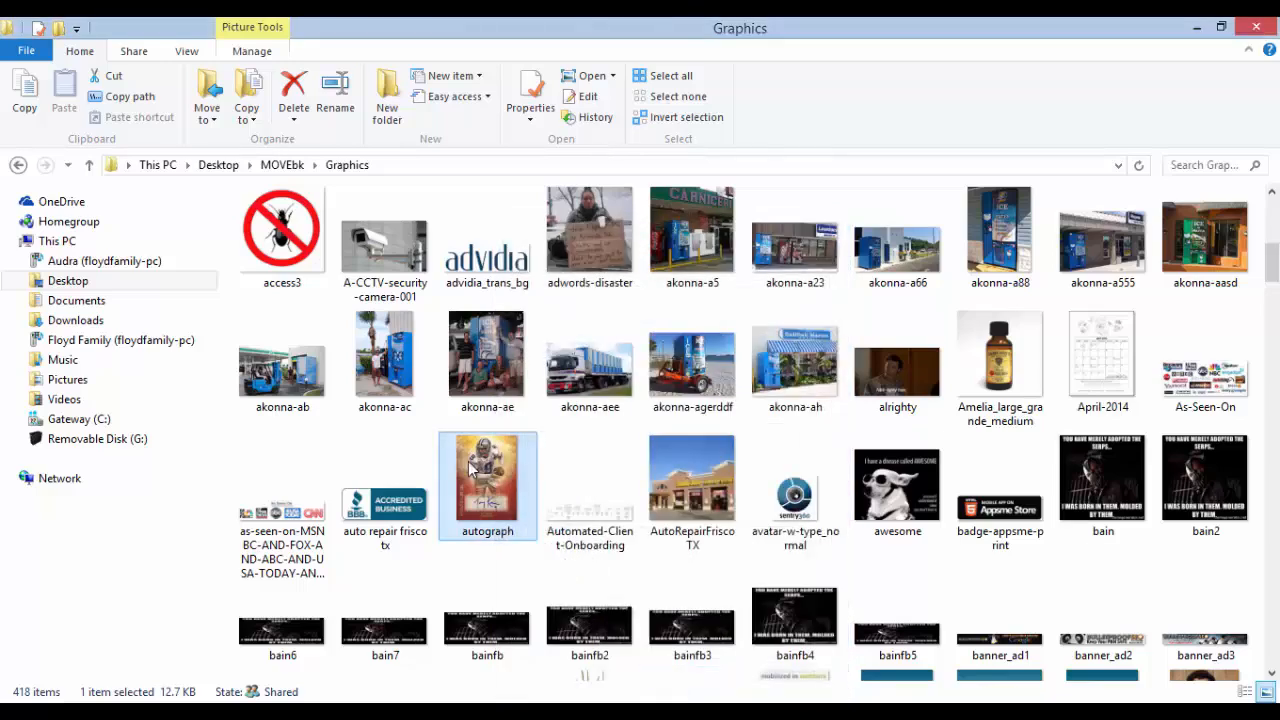
Scroll through the Business Photos sections, then bring up the Elevated Roofing website tab
{"action": "key", "text": "alt+Tab"}
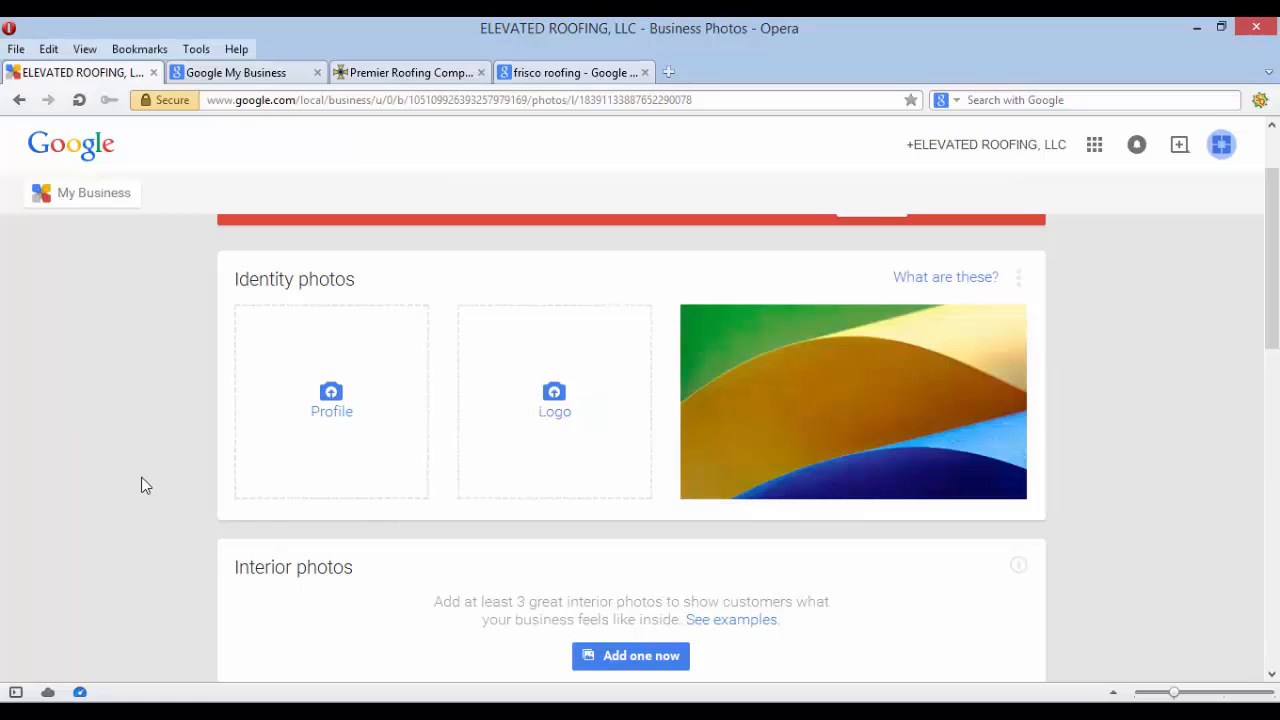
{"action": "scroll", "coordinate": [141, 478], "scroll_direction": "down", "scroll_amount": 1}
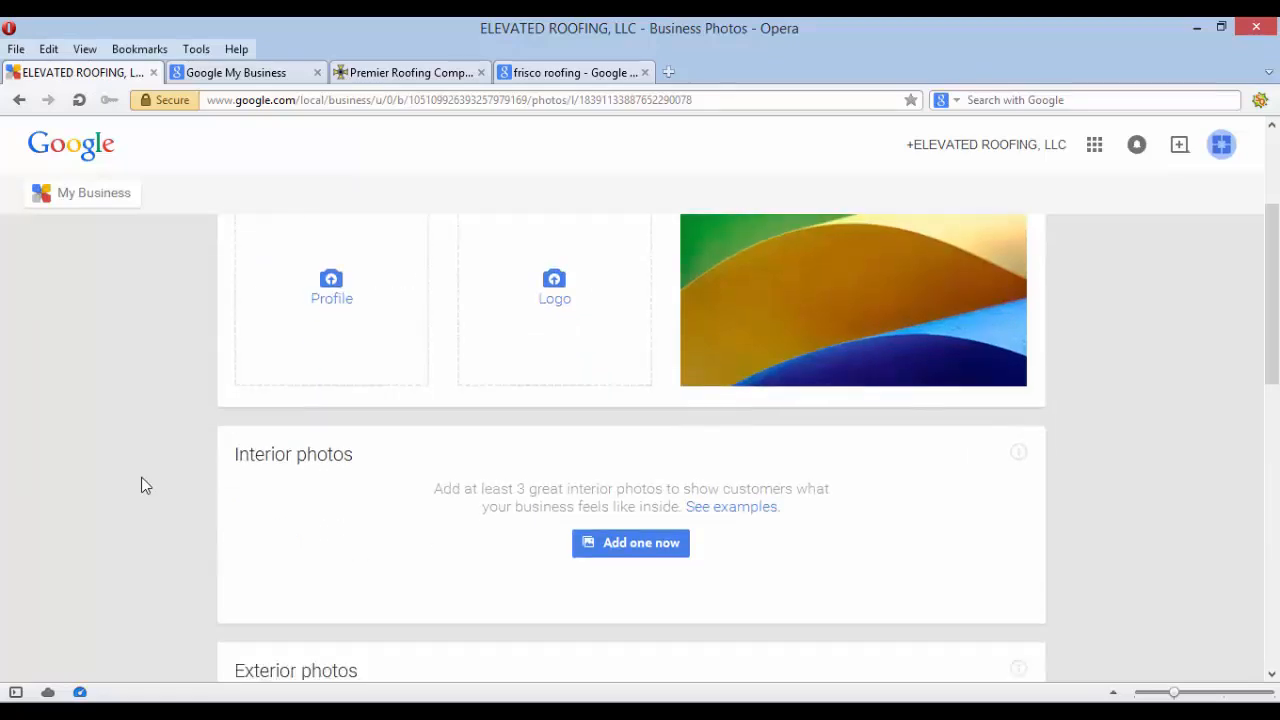
{"action": "scroll", "coordinate": [141, 478], "scroll_direction": "down", "scroll_amount": 3}
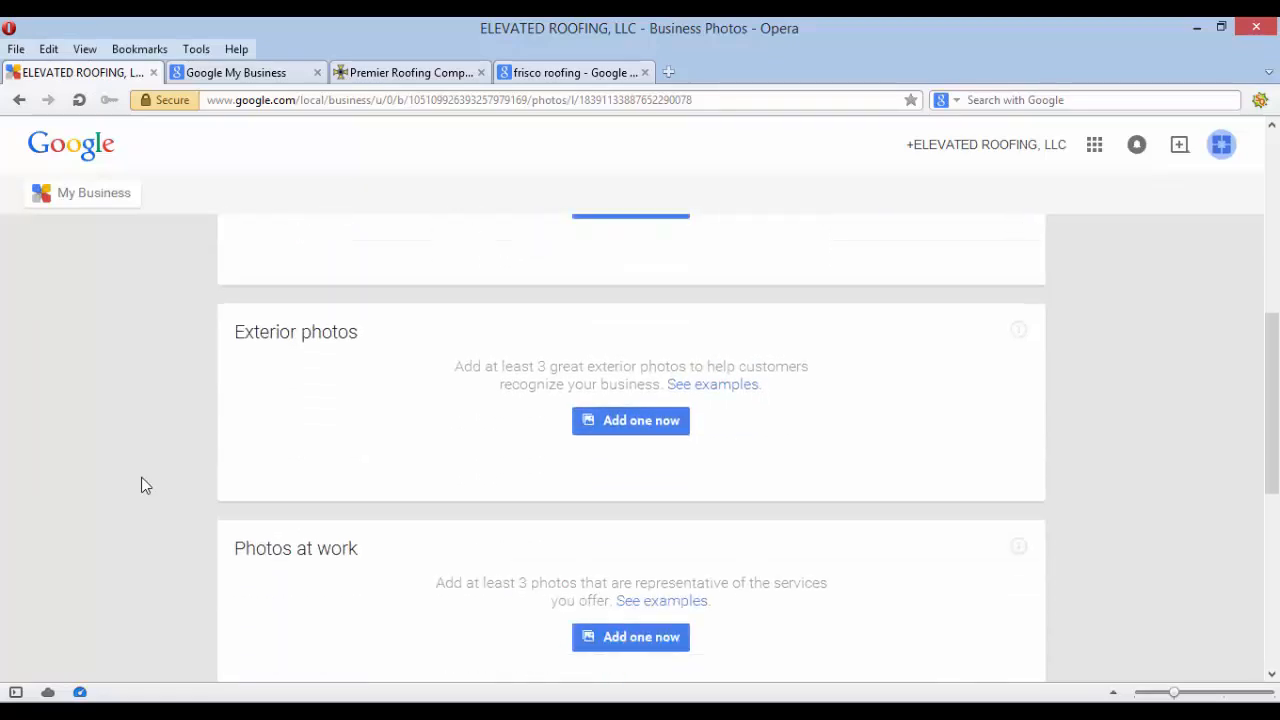
{"action": "scroll", "coordinate": [141, 485], "scroll_direction": "down", "scroll_amount": 1}
{"action": "scroll", "coordinate": [571, 366], "scroll_direction": "down", "scroll_amount": 2}
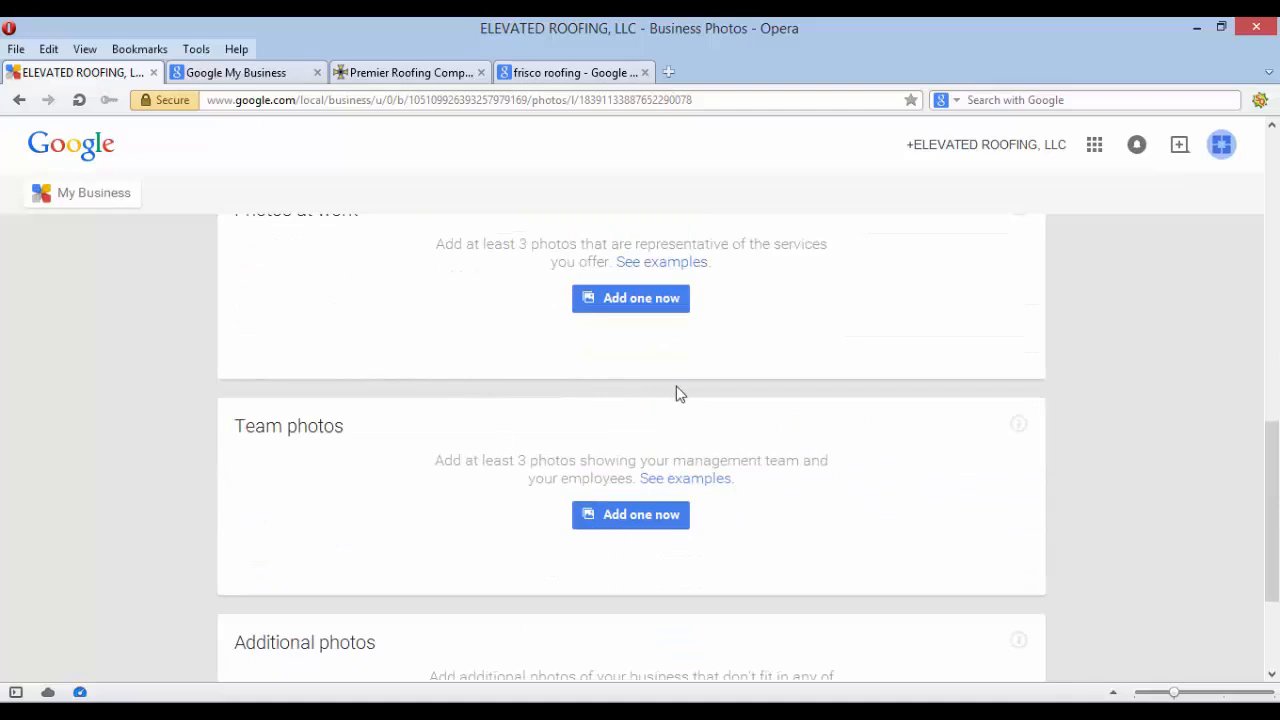
{"action": "scroll", "coordinate": [716, 435], "scroll_direction": "up", "scroll_amount": 7}
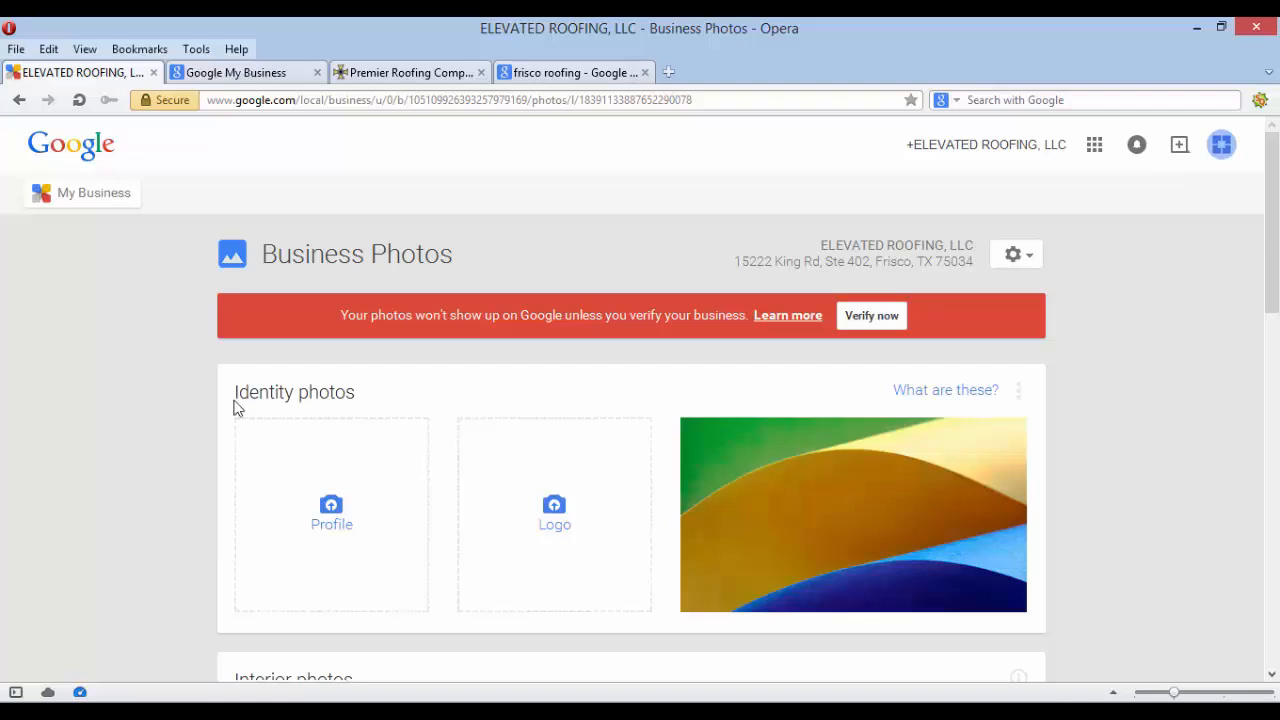
{"action": "left_click", "coordinate": [409, 75]}
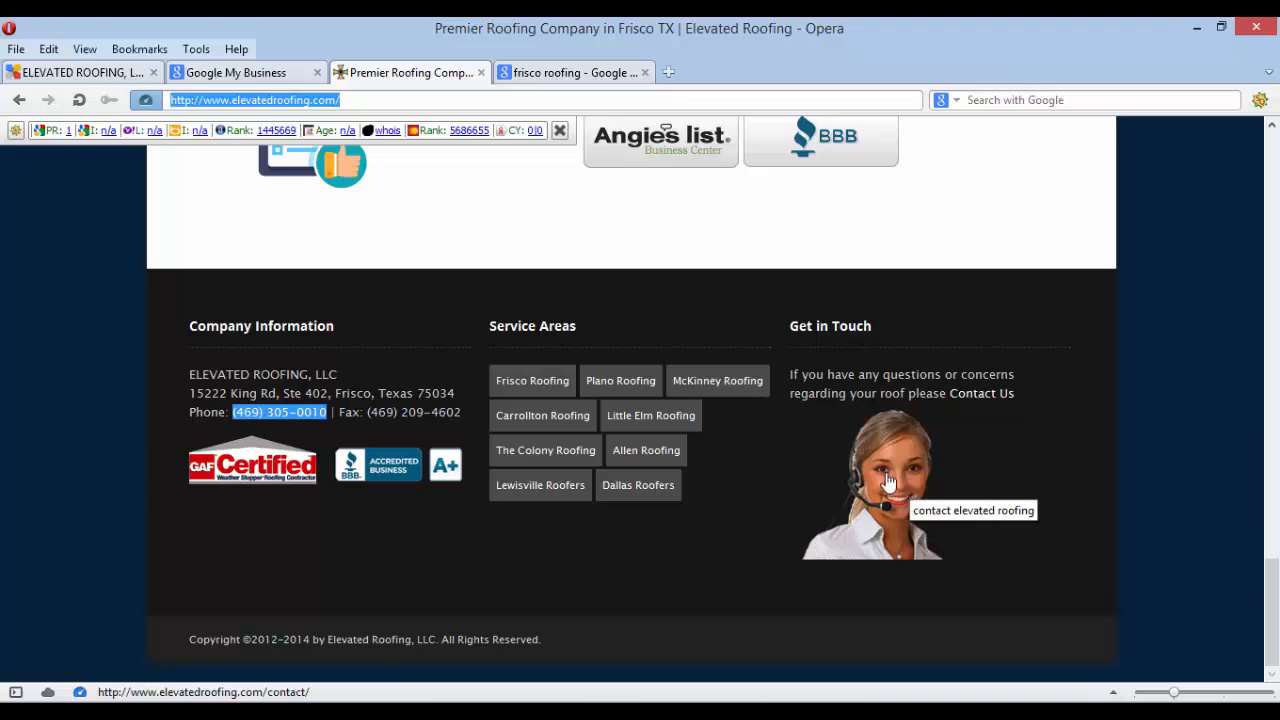
On Business Photos, open the Additional photos upload and cancel it without adding anything
{"action": "left_click", "coordinate": [88, 74]}
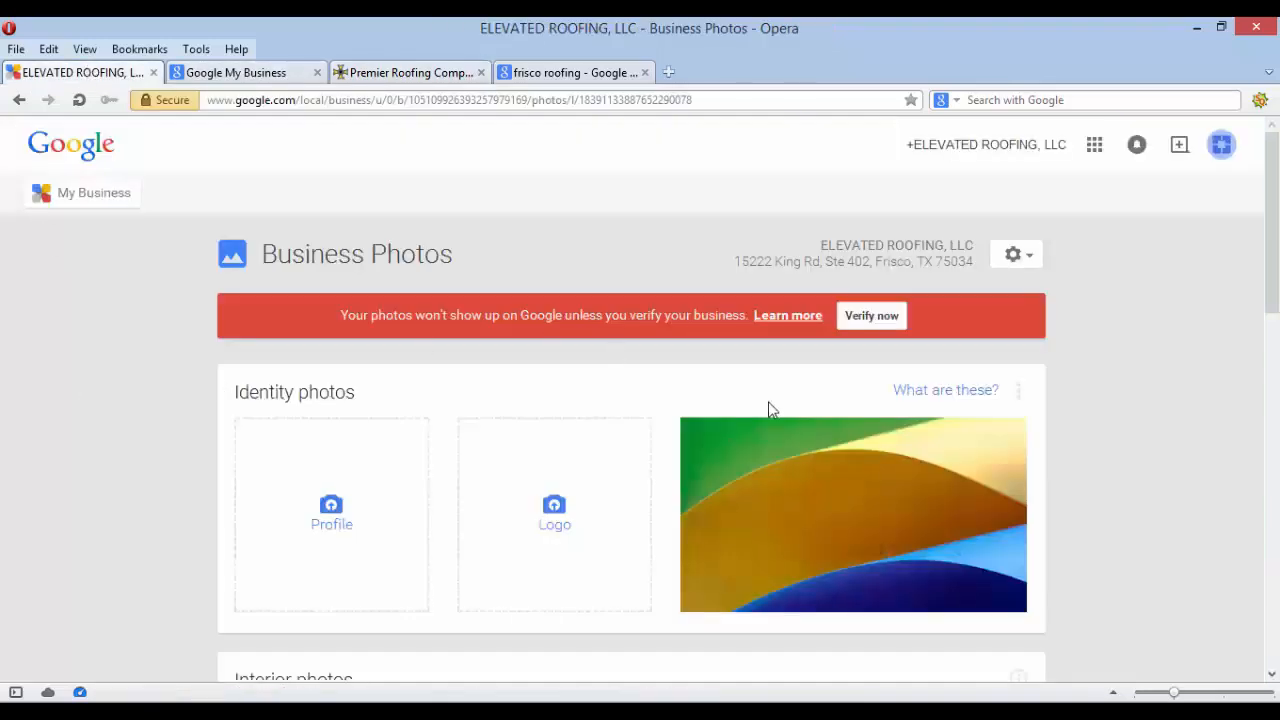
{"action": "scroll", "coordinate": [446, 486], "scroll_direction": "down", "scroll_amount": 2}
{"action": "scroll", "coordinate": [446, 486], "scroll_direction": "down", "scroll_amount": 10}
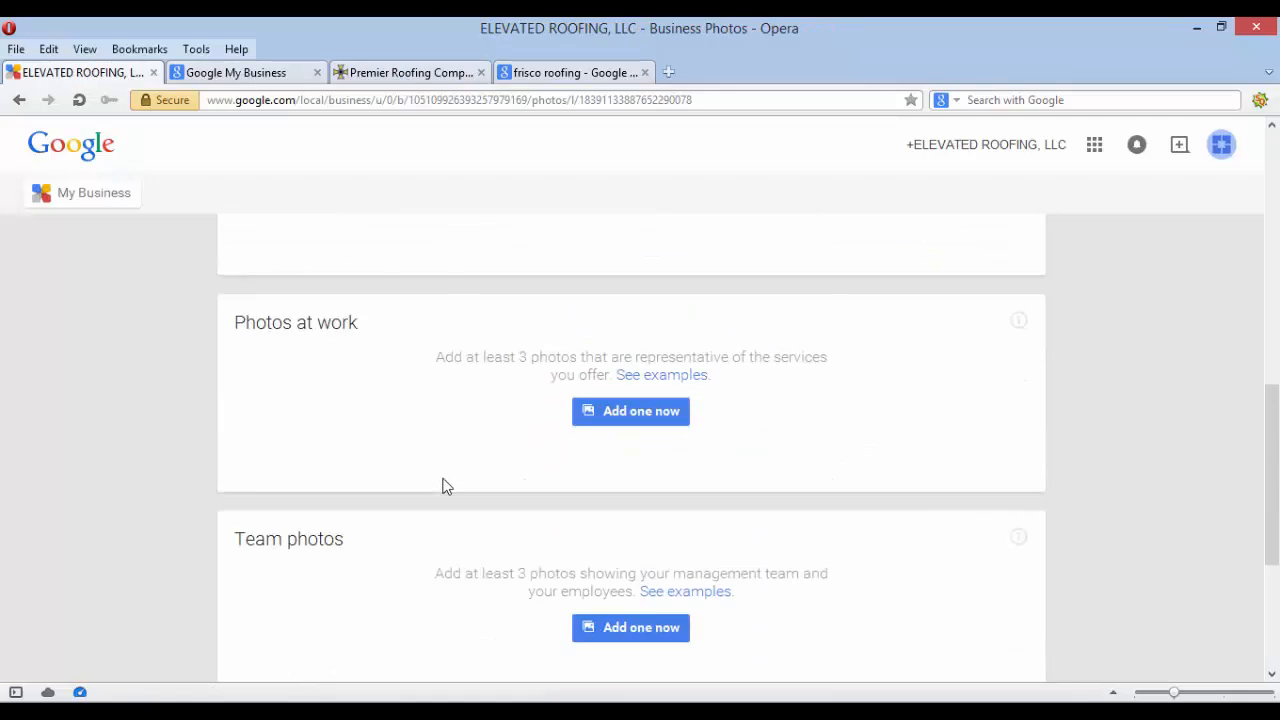
{"action": "left_click", "coordinate": [580, 532]}
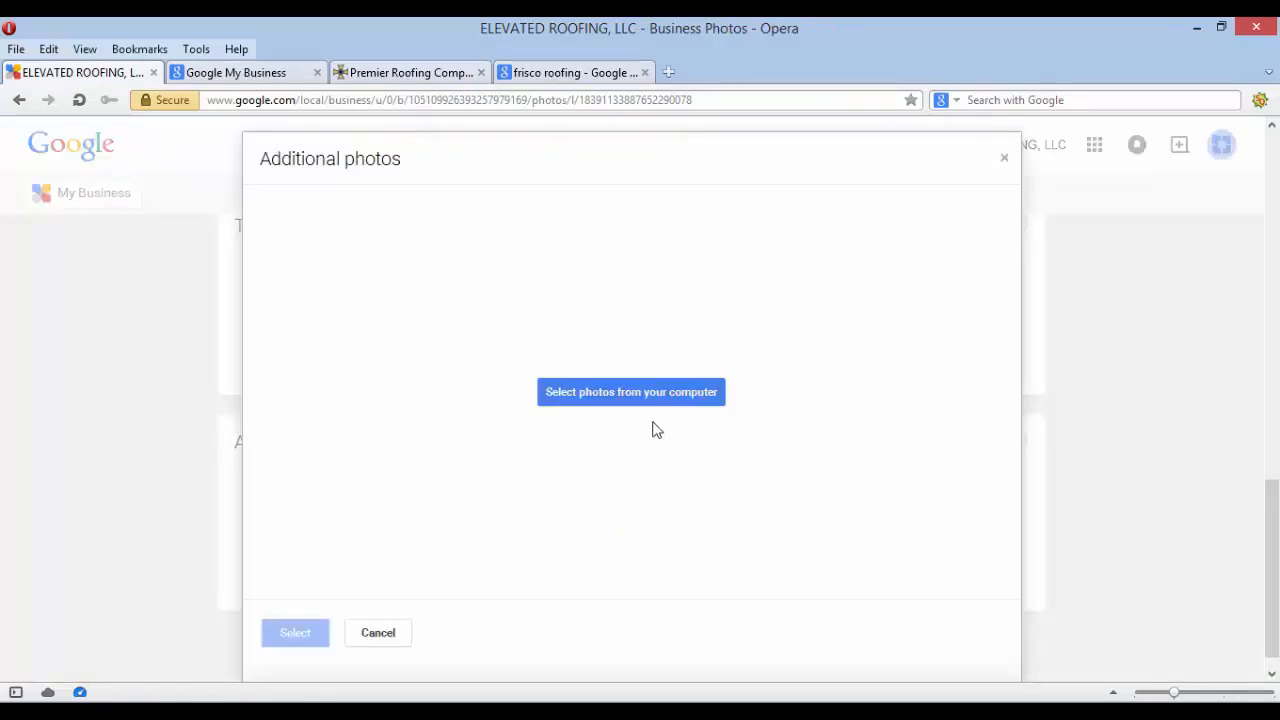
{"action": "left_click", "coordinate": [378, 633]}
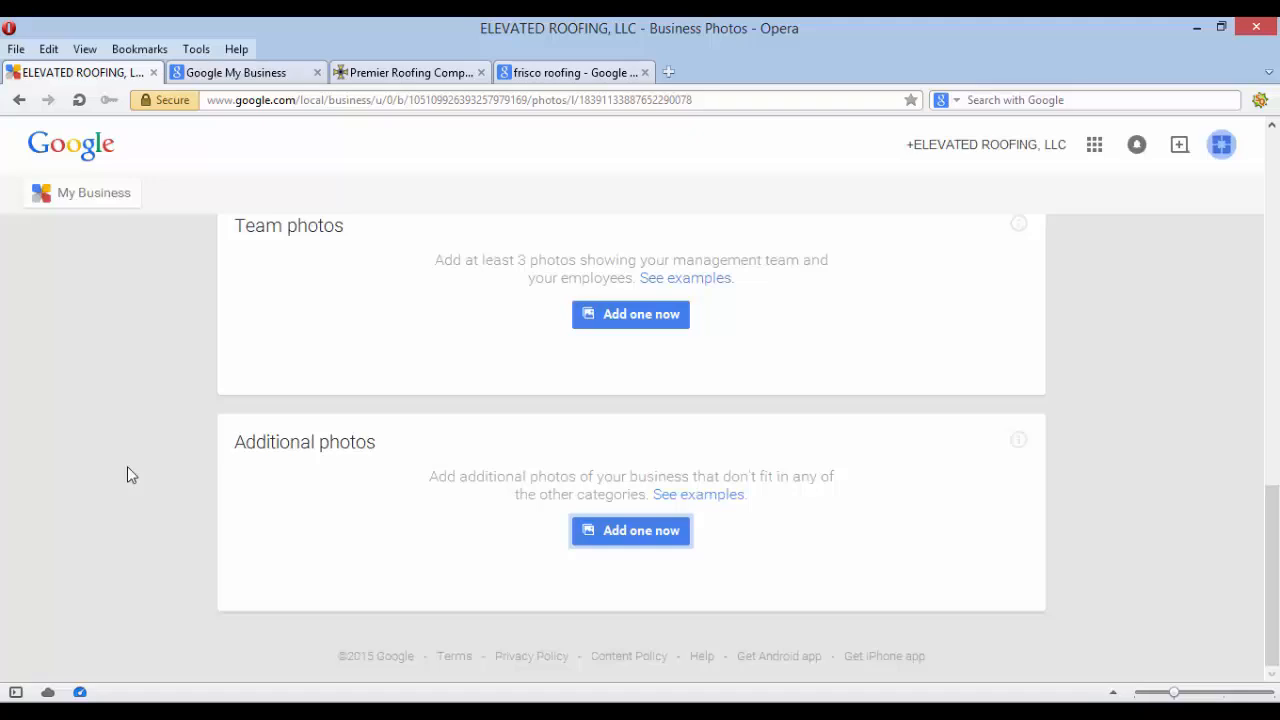
Open and dismiss the cover photo picker unchanged, then return to the My Business dashboard
{"action": "scroll", "coordinate": [585, 512], "scroll_direction": "up", "scroll_amount": 10}
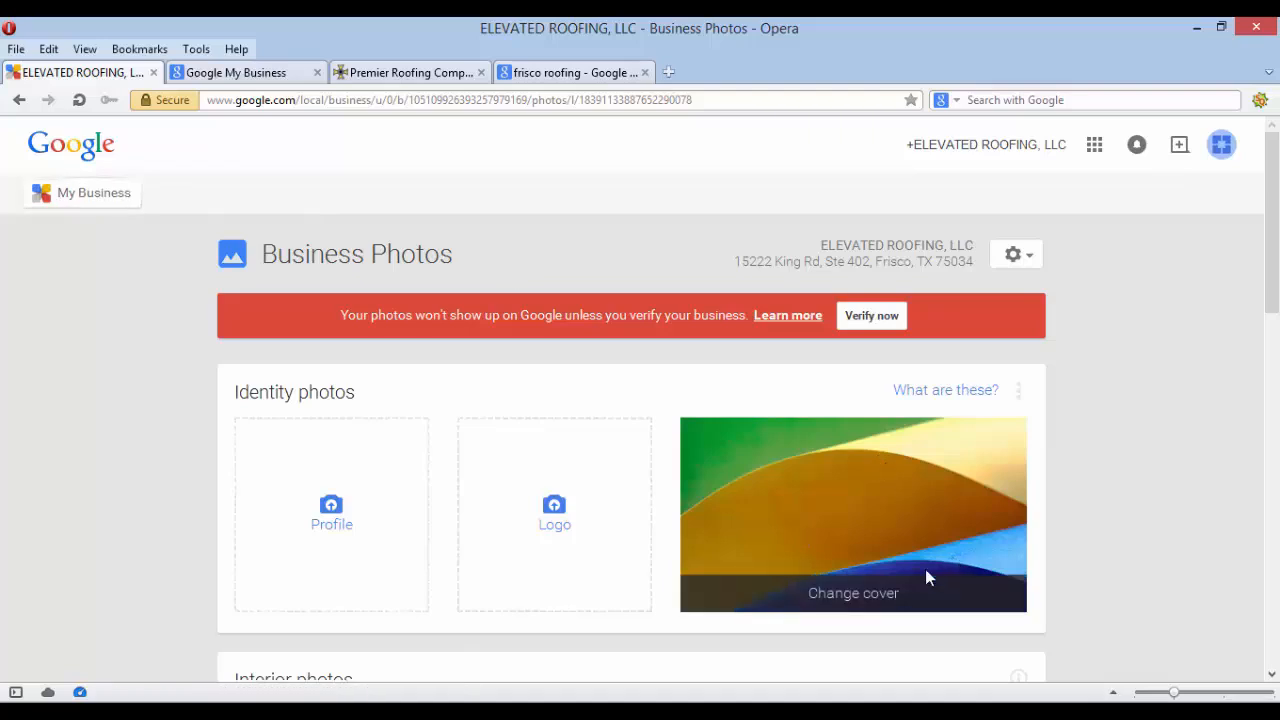
{"action": "left_click", "coordinate": [884, 598]}
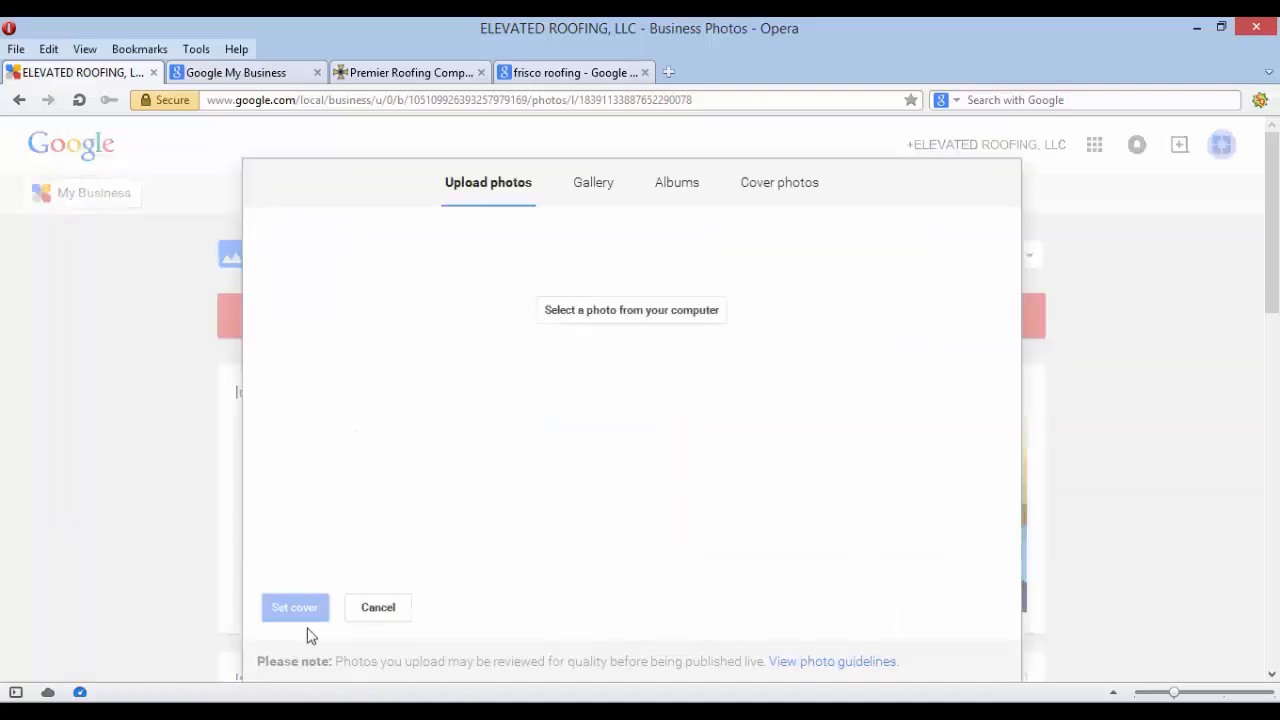
{"action": "left_click", "coordinate": [378, 607]}
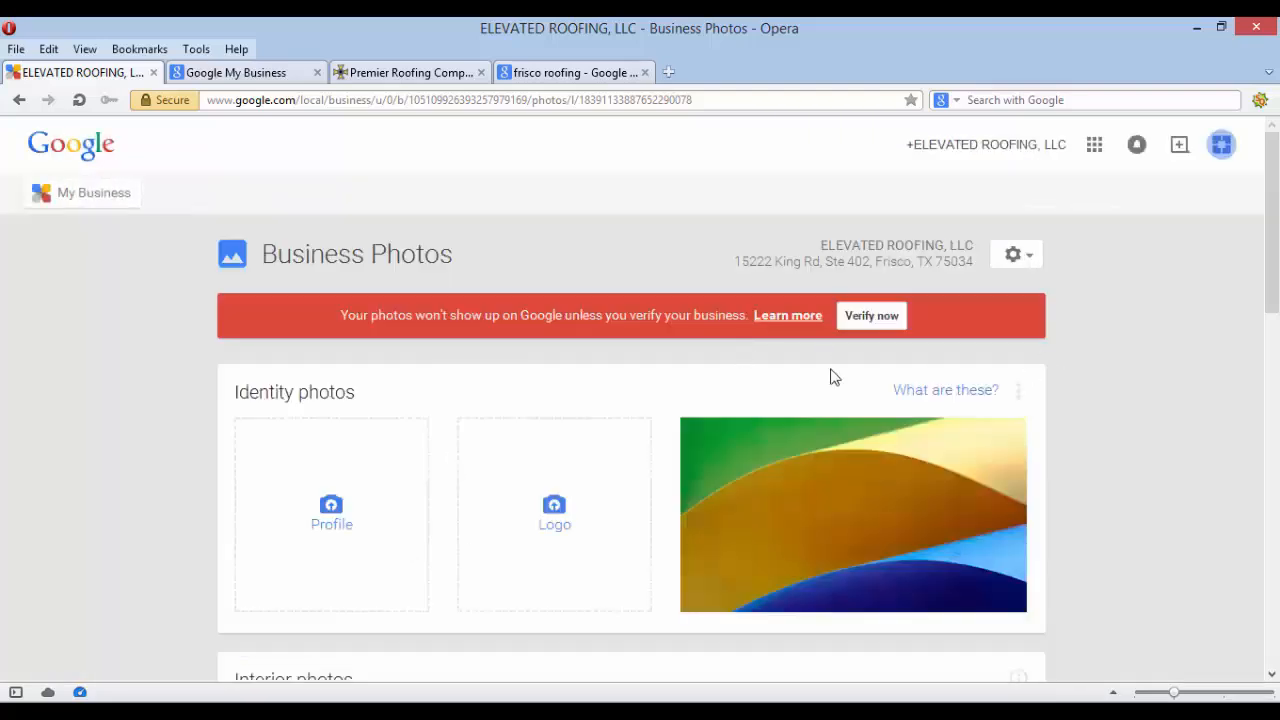
{"action": "left_click", "coordinate": [79, 204]}
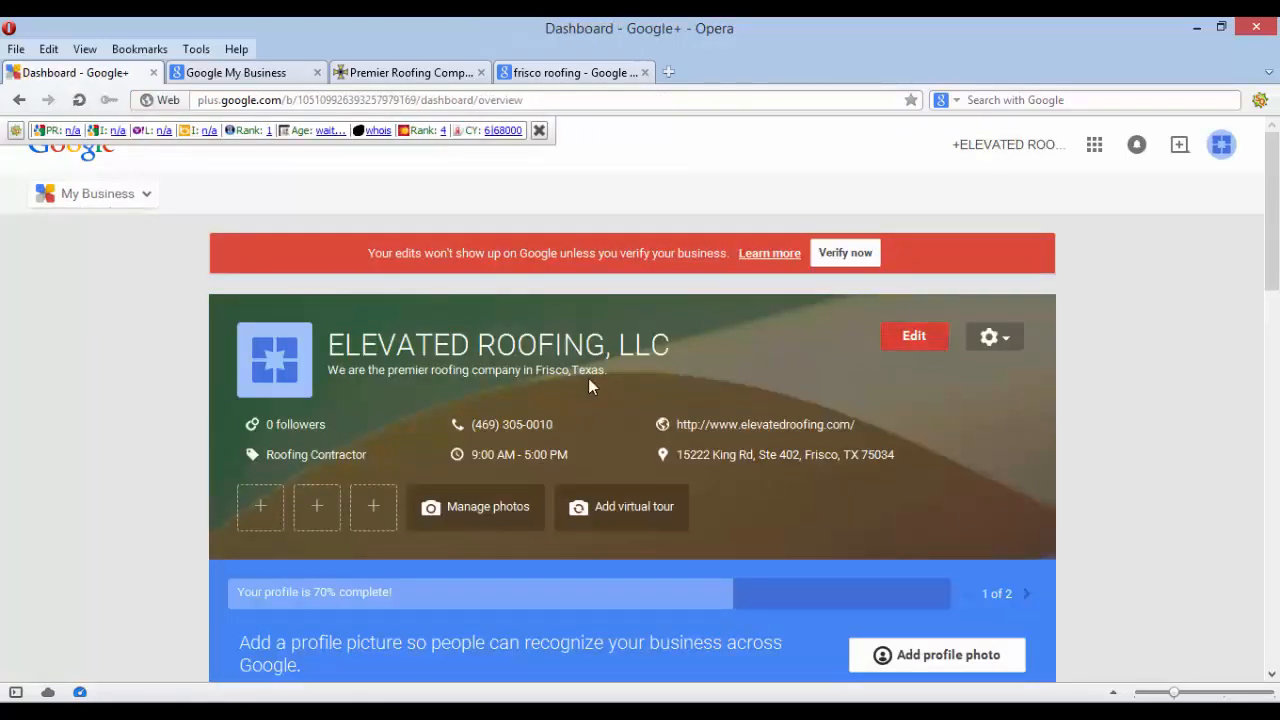
Close the SEO info toolbar below the address bar to clear the dashboard view
{"action": "left_click", "coordinate": [905, 338]}
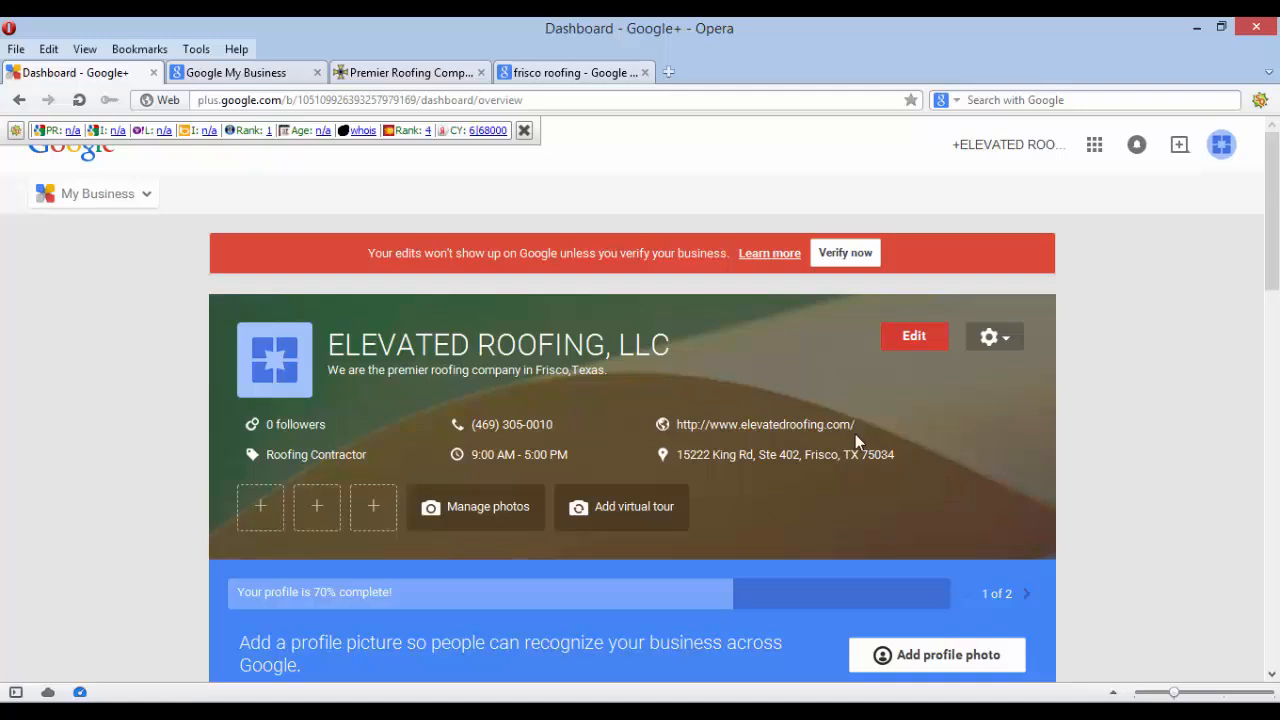
{"action": "left_click", "coordinate": [523, 130]}
{"action": "left_click", "coordinate": [523, 130]}
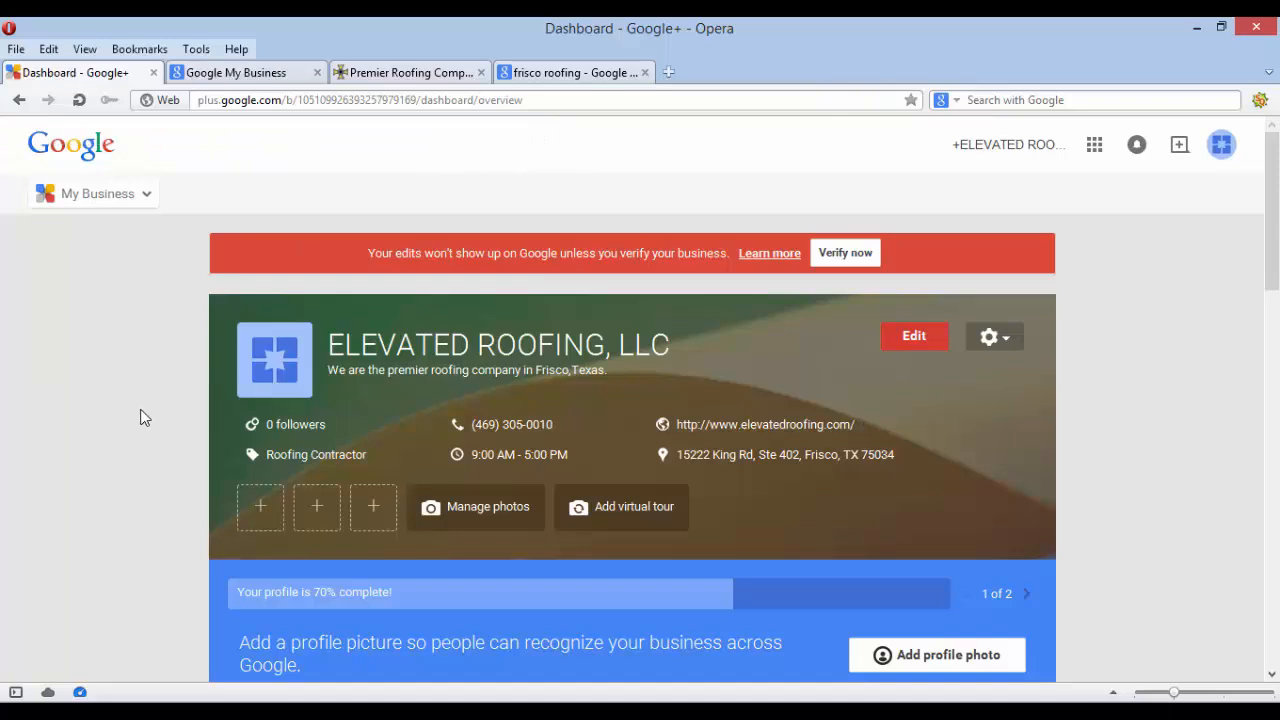
{"action": "scroll", "coordinate": [140, 418], "scroll_direction": "down", "scroll_amount": 2}
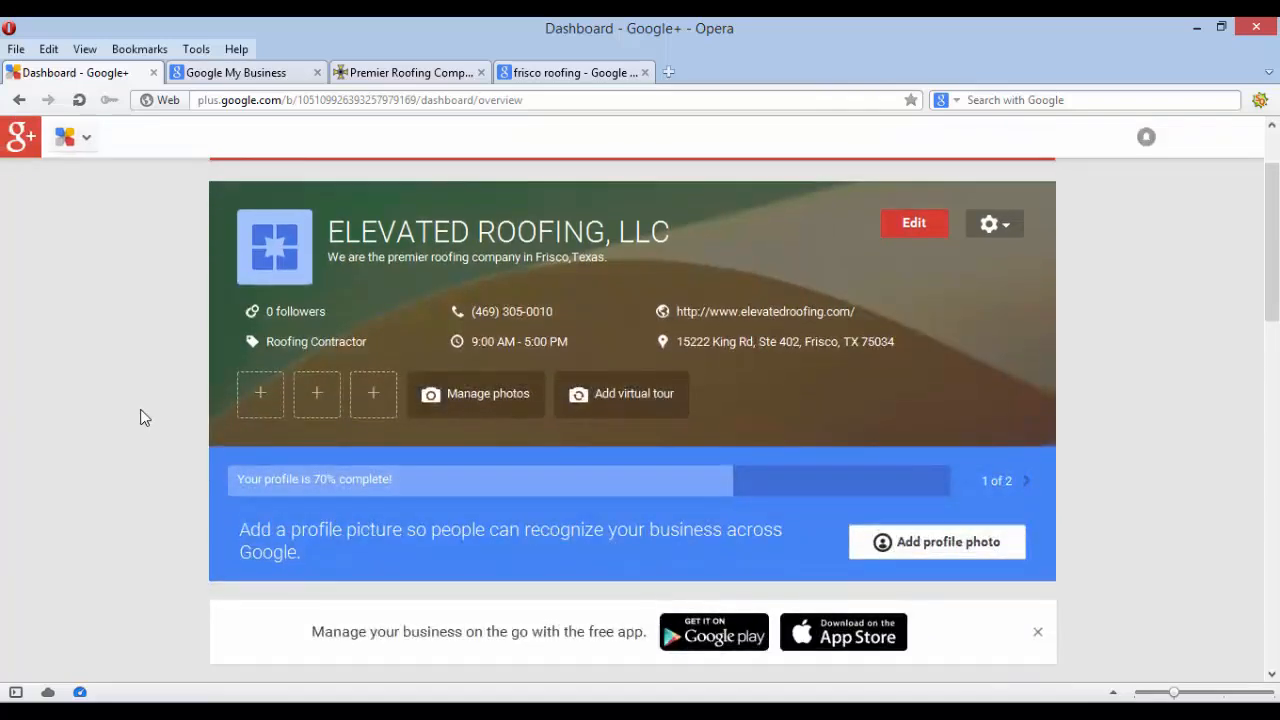
{"action": "scroll", "coordinate": [140, 418], "scroll_direction": "down", "scroll_amount": 2}
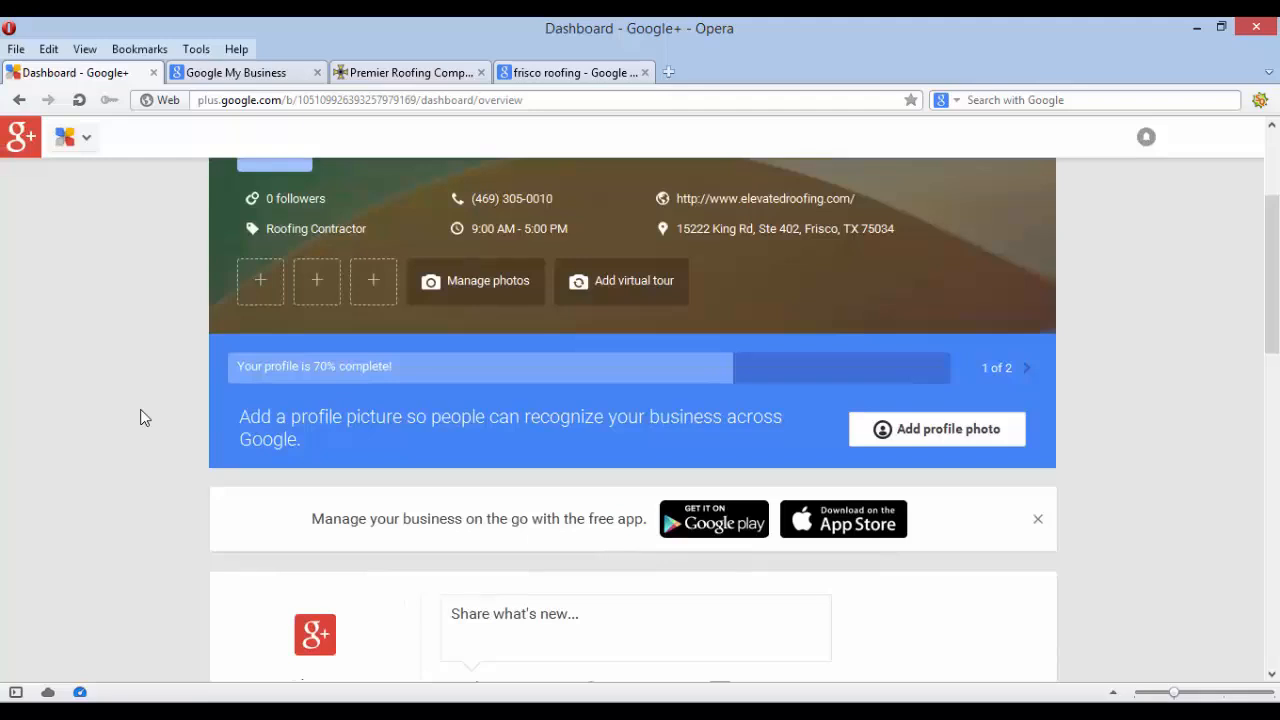
{"action": "scroll", "coordinate": [140, 418], "scroll_direction": "up", "scroll_amount": 4}
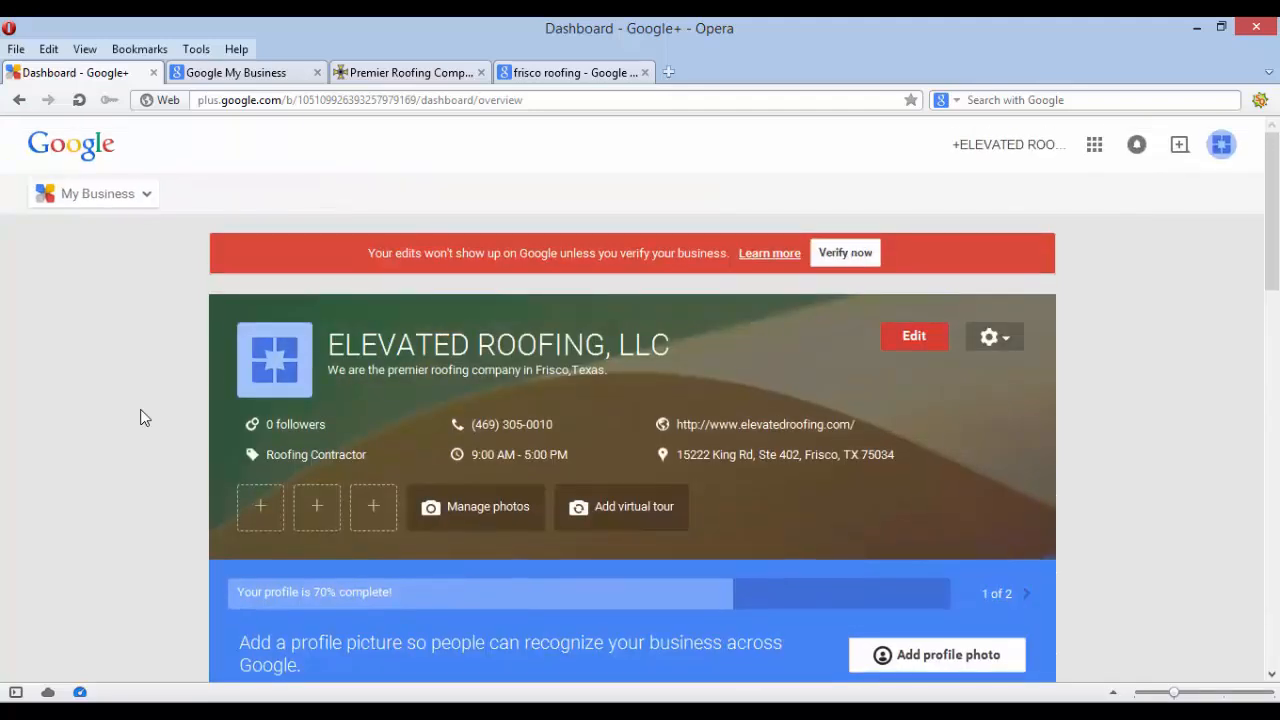
{"action": "scroll", "coordinate": [140, 418], "scroll_direction": "down", "scroll_amount": 3}
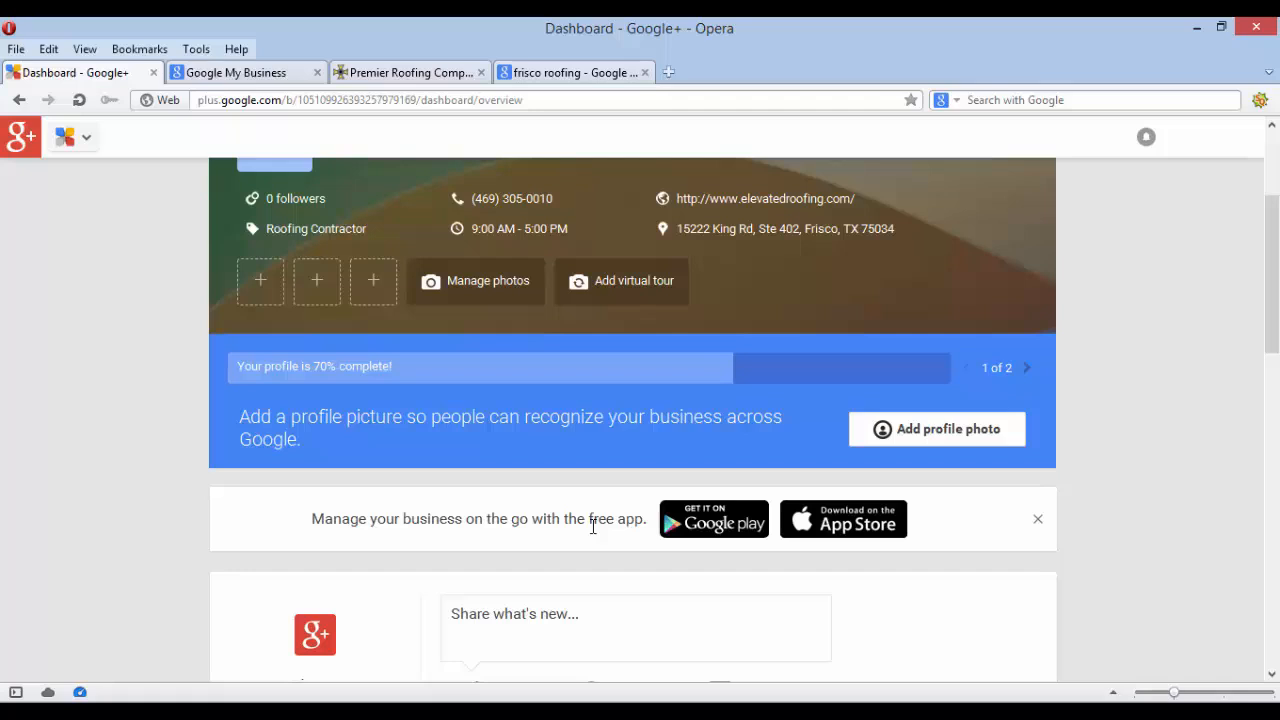
{"action": "scroll", "coordinate": [592, 527], "scroll_direction": "down", "scroll_amount": 3}
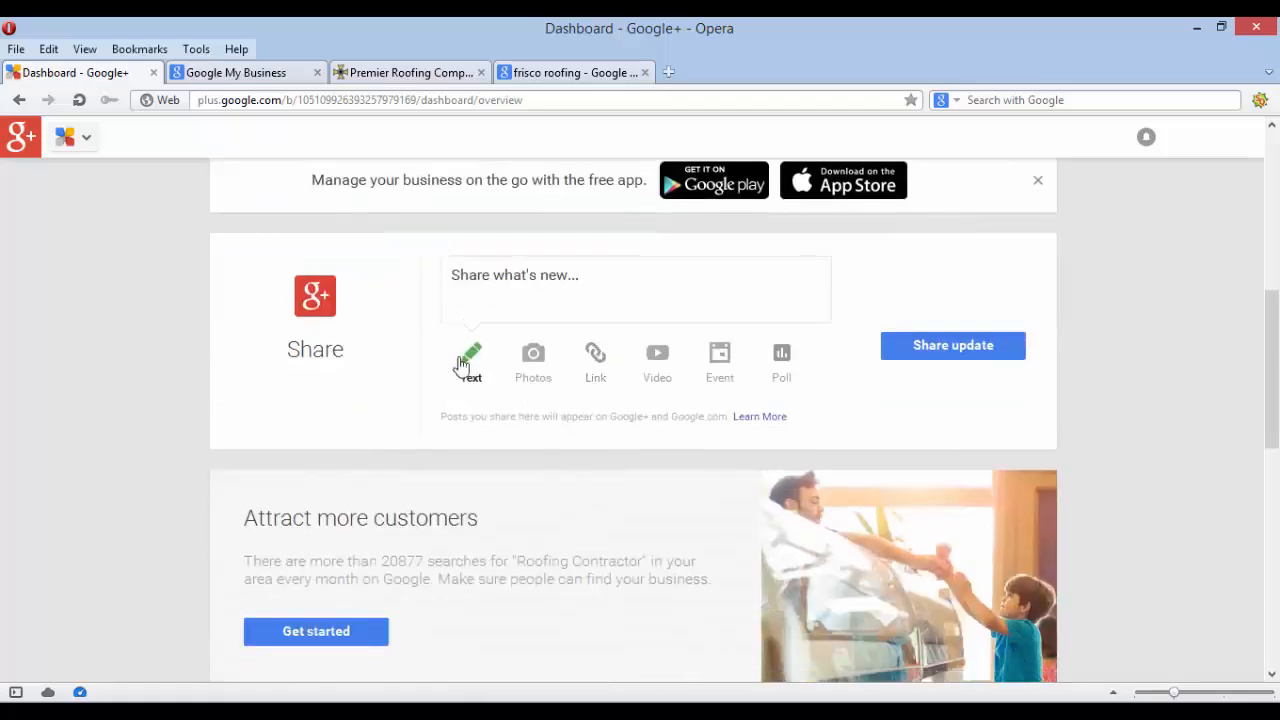
{"action": "scroll", "coordinate": [534, 523], "scroll_direction": "down", "scroll_amount": 2}
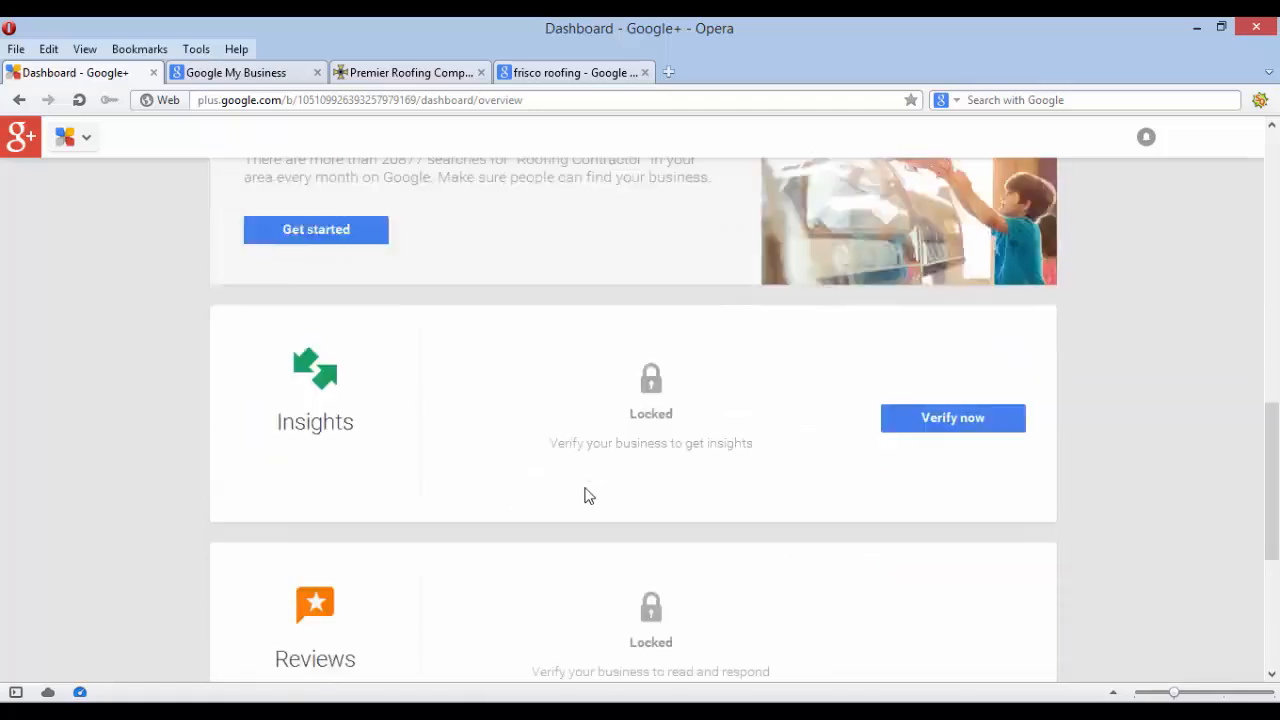
{"action": "scroll", "coordinate": [586, 494], "scroll_direction": "down", "scroll_amount": 2}
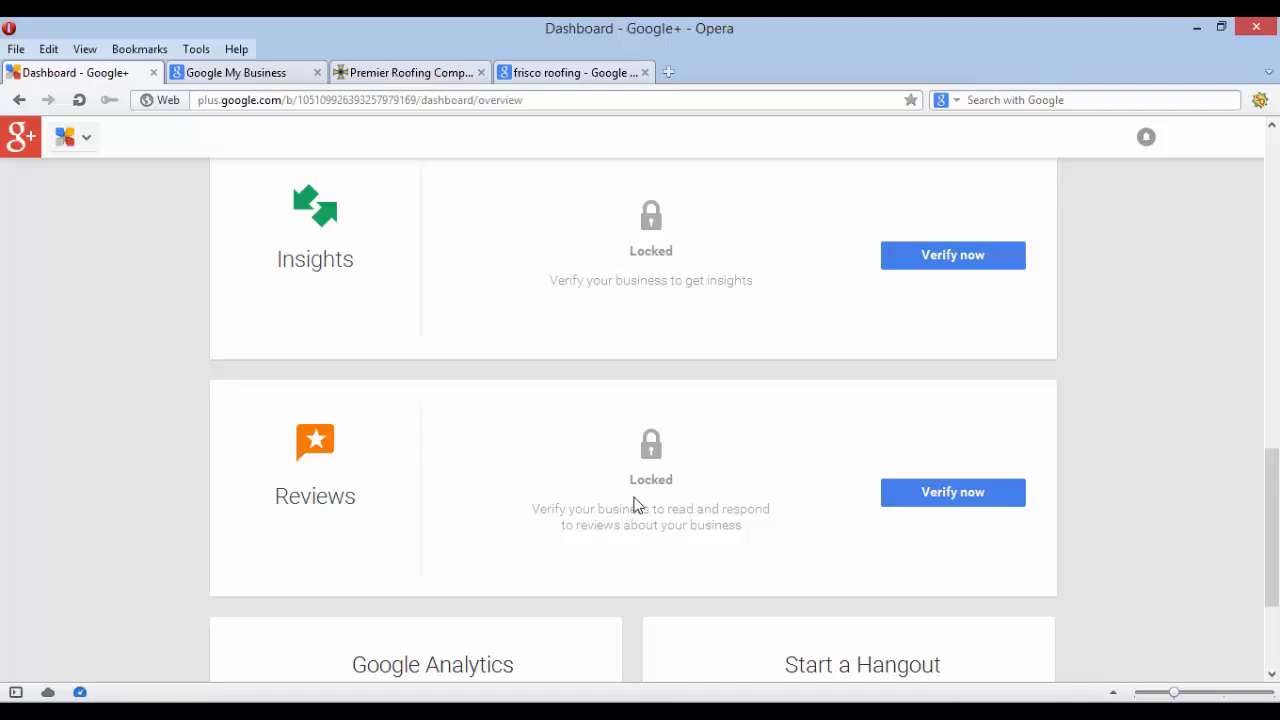
{"action": "scroll", "coordinate": [636, 505], "scroll_direction": "up", "scroll_amount": 10}
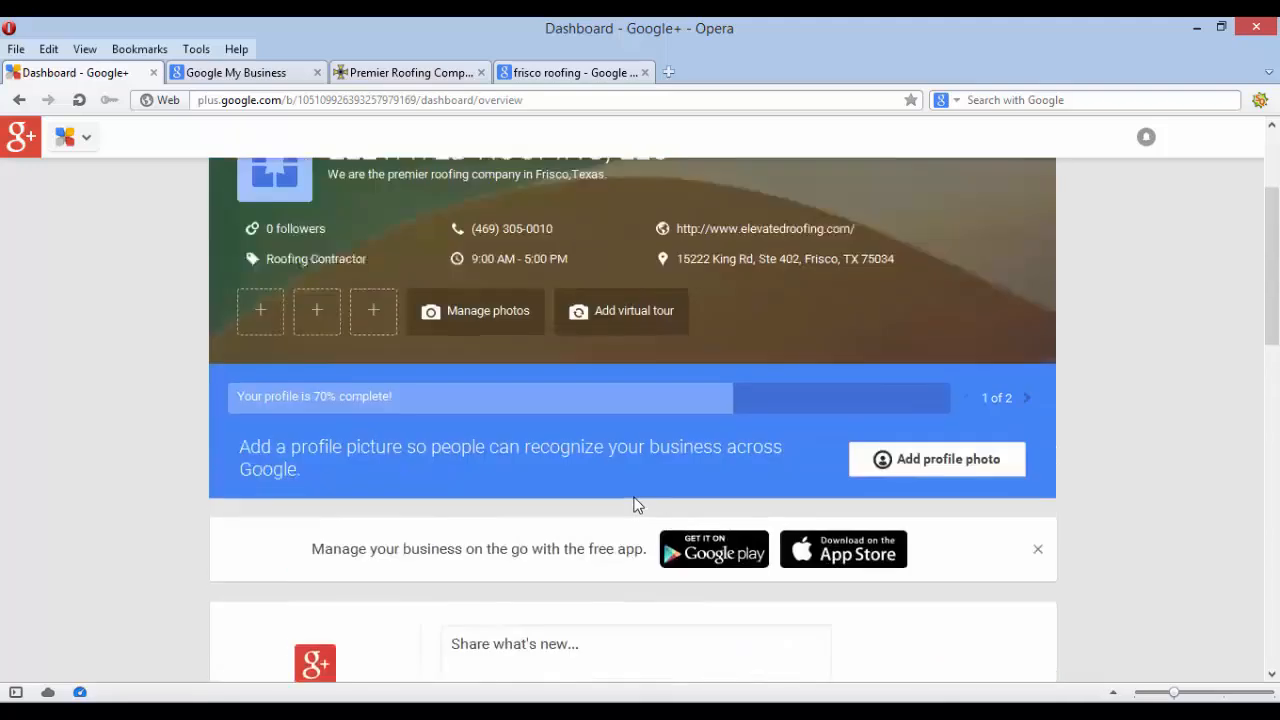
{"action": "scroll", "coordinate": [630, 450], "scroll_direction": "down", "scroll_amount": 5}
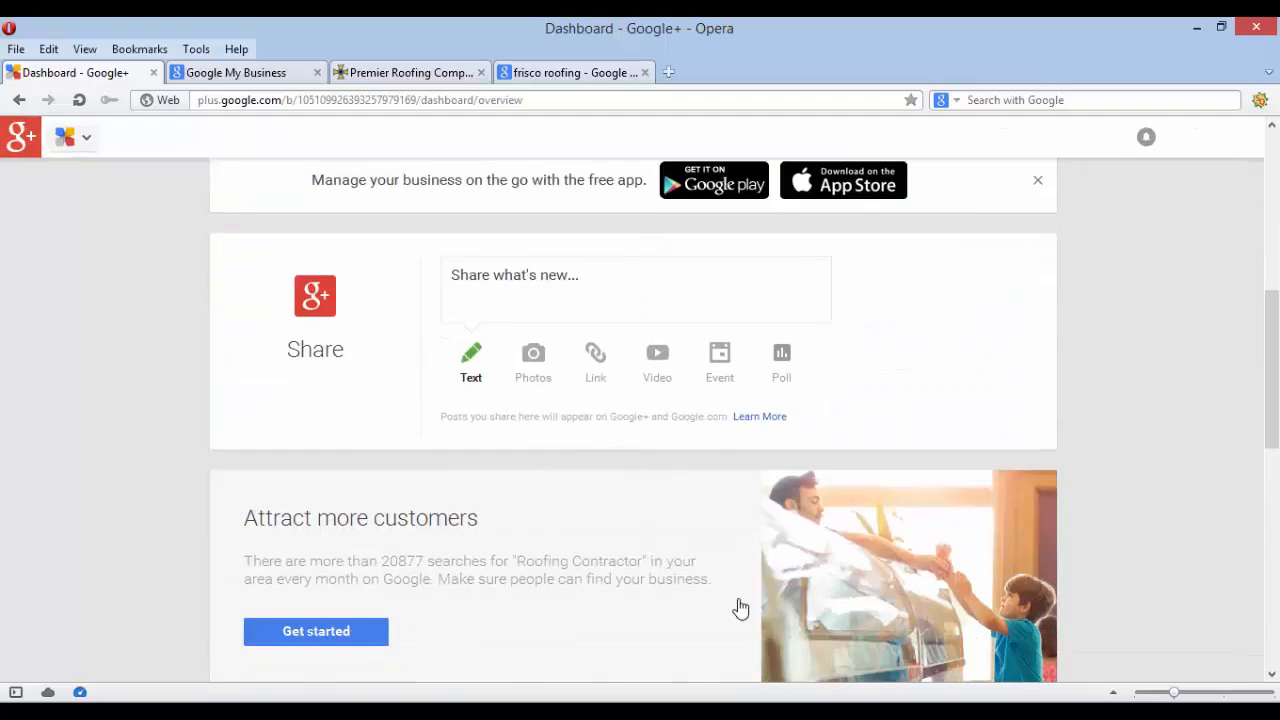
{"action": "scroll", "coordinate": [737, 606], "scroll_direction": "down", "scroll_amount": 5}
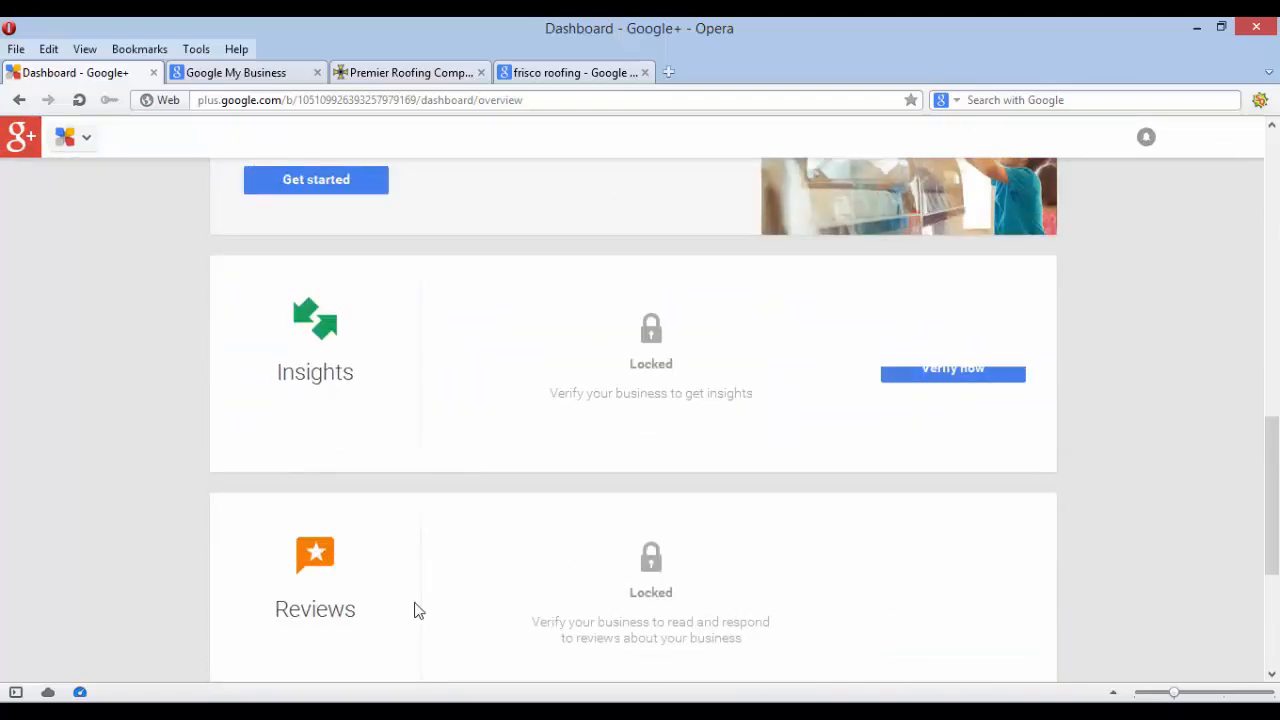
{"action": "scroll", "coordinate": [418, 610], "scroll_direction": "up", "scroll_amount": 10}
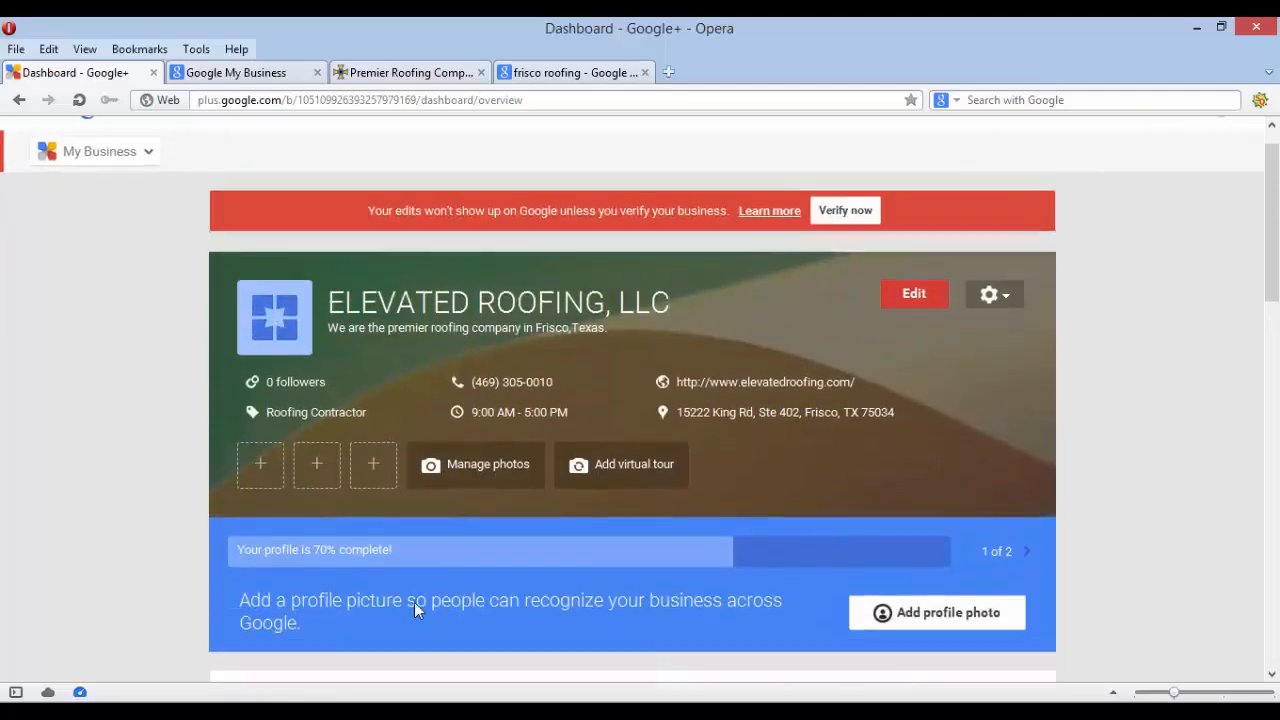
{"action": "scroll", "coordinate": [418, 610], "scroll_direction": "down", "scroll_amount": 1}
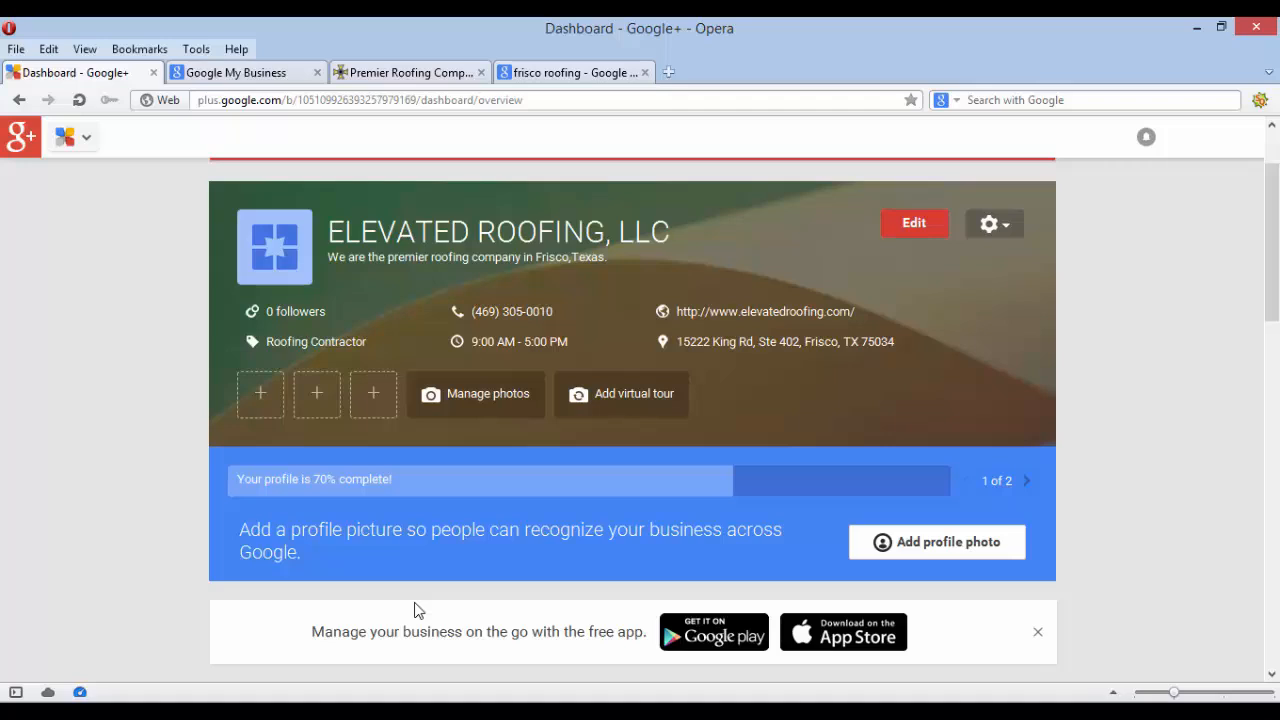
{"action": "scroll", "coordinate": [415, 603], "scroll_direction": "up", "scroll_amount": 2}
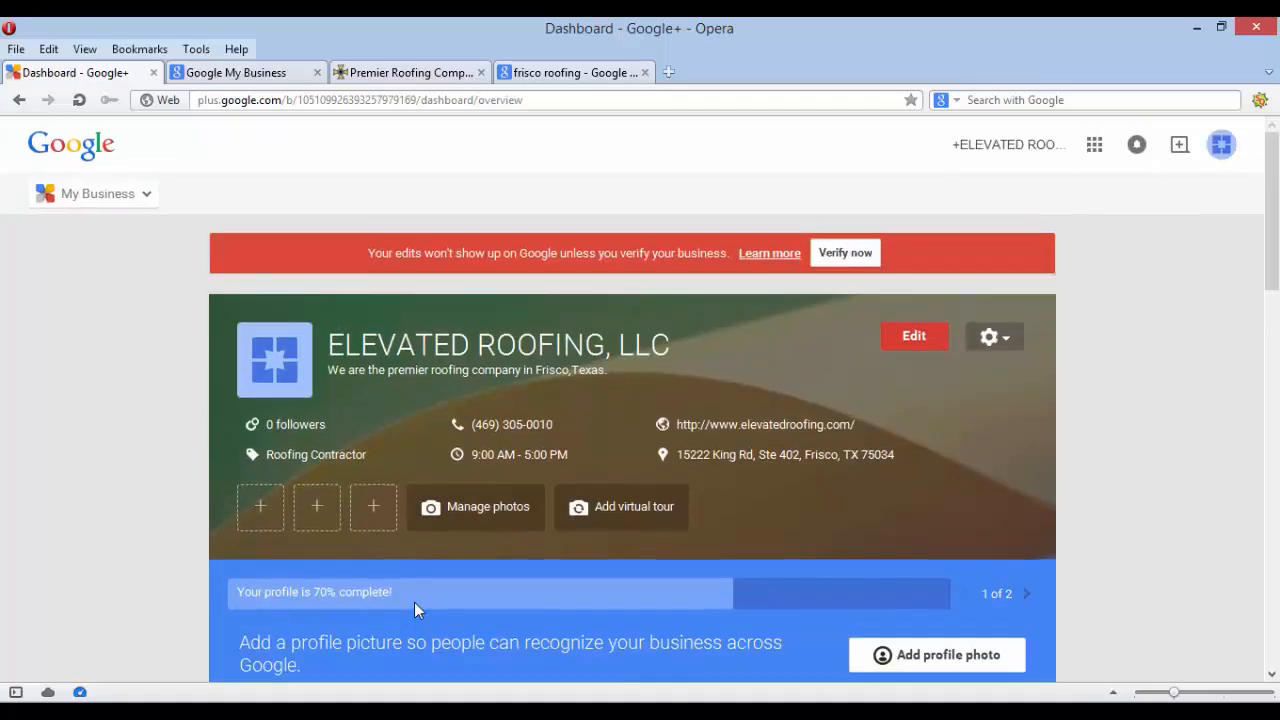
{"action": "scroll", "coordinate": [415, 603], "scroll_direction": "down", "scroll_amount": 1}
{"action": "scroll", "coordinate": [414, 602], "scroll_direction": "down", "scroll_amount": 1}
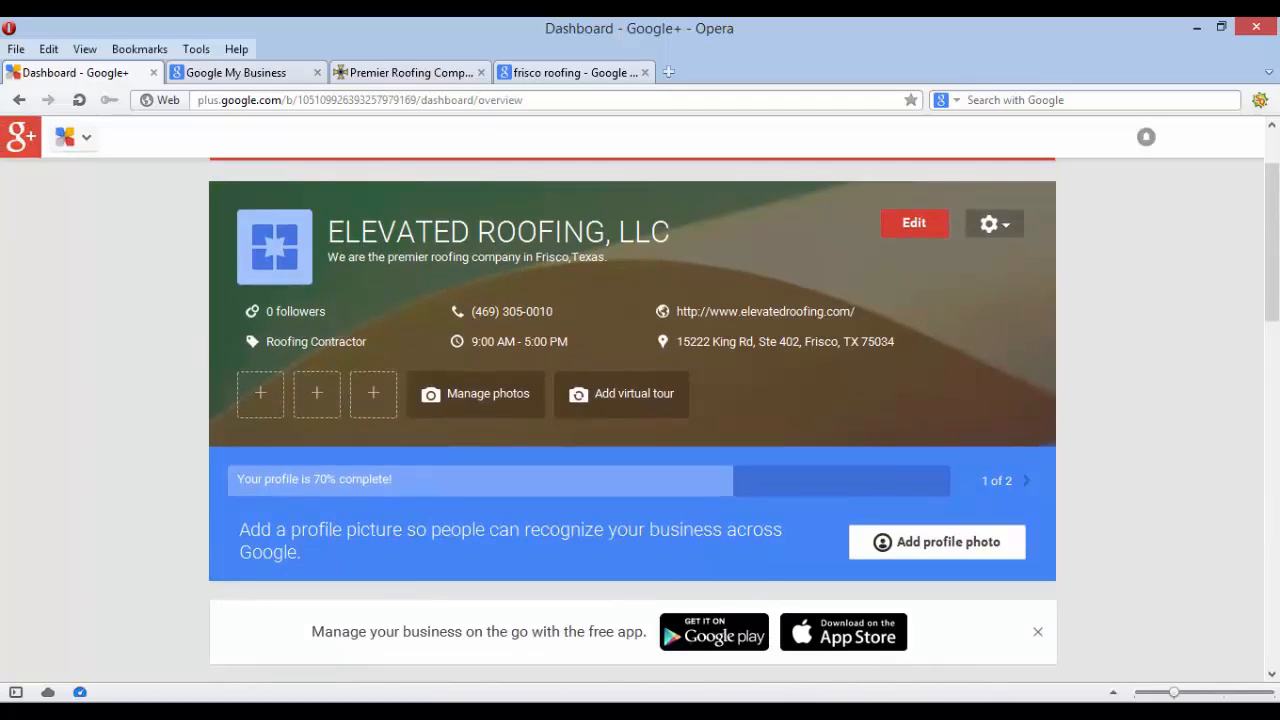
Bring Presentation2 forward from the taskbar and move through slide 2 to slide 3, 'Google My Business'
{"action": "left_click", "coordinate": [450, 712]}
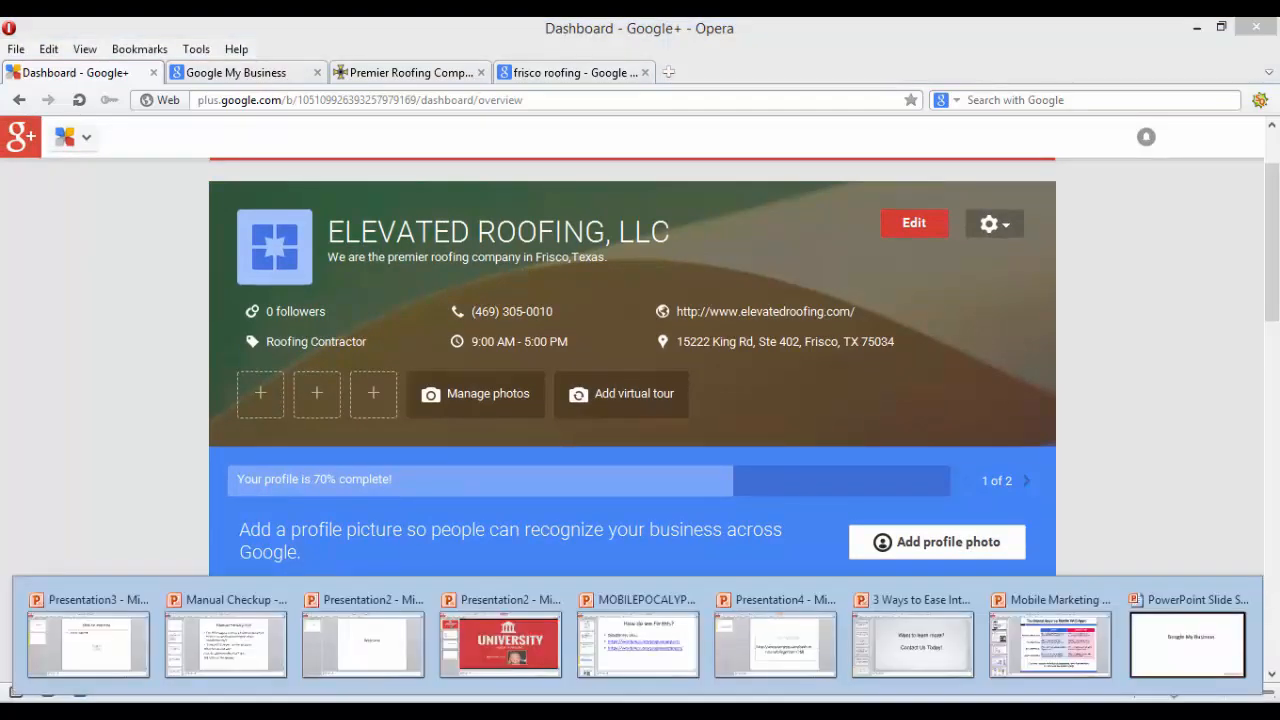
{"action": "left_click", "coordinate": [479, 607]}
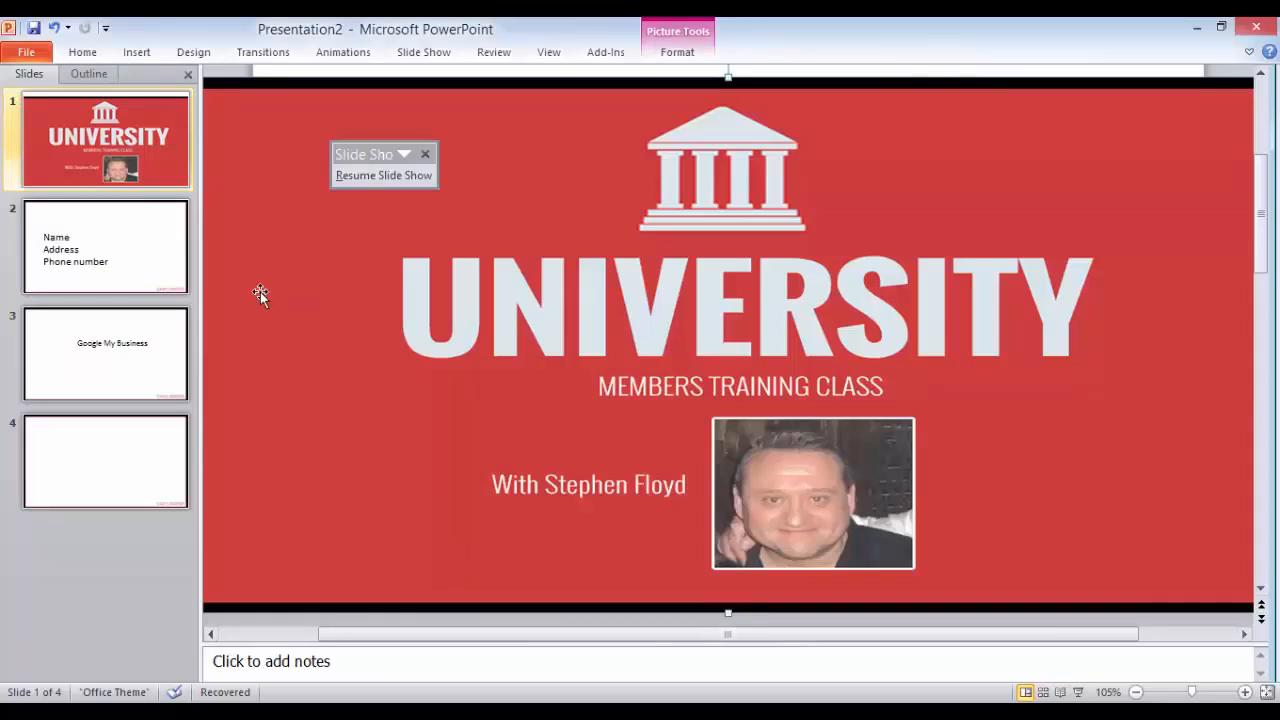
{"action": "left_click", "coordinate": [101, 266]}
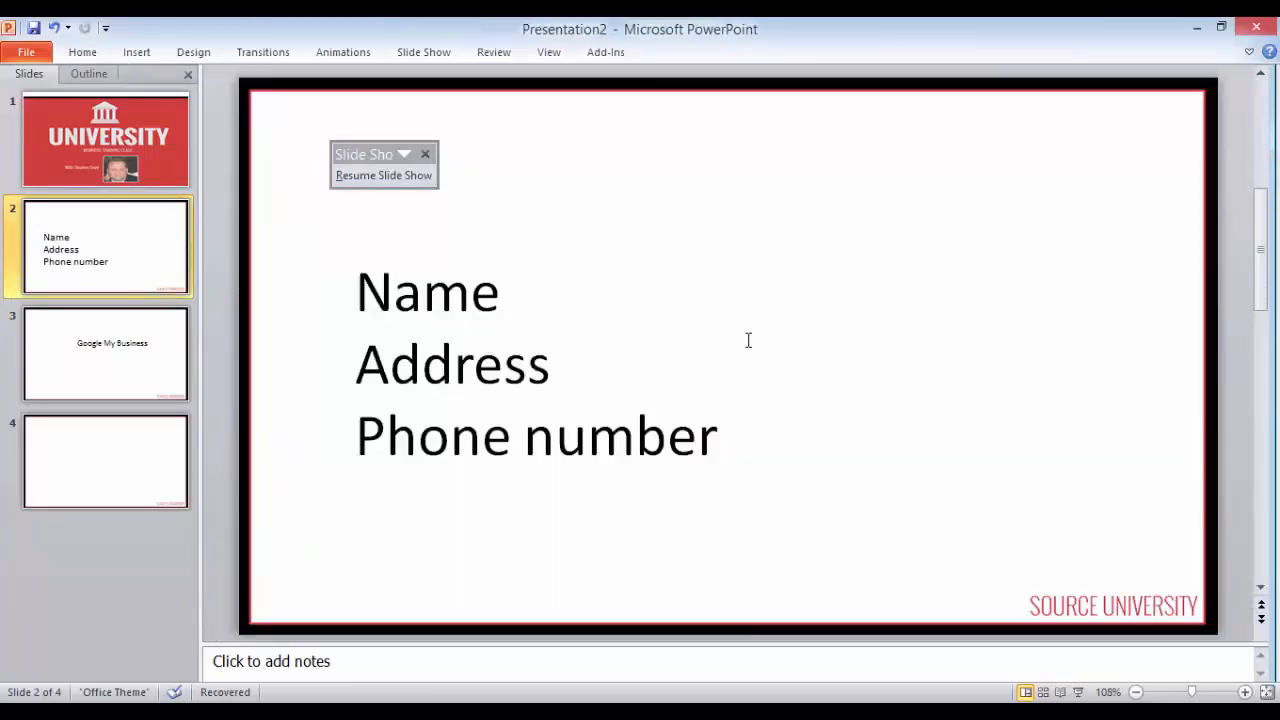
{"action": "left_click", "coordinate": [98, 356]}
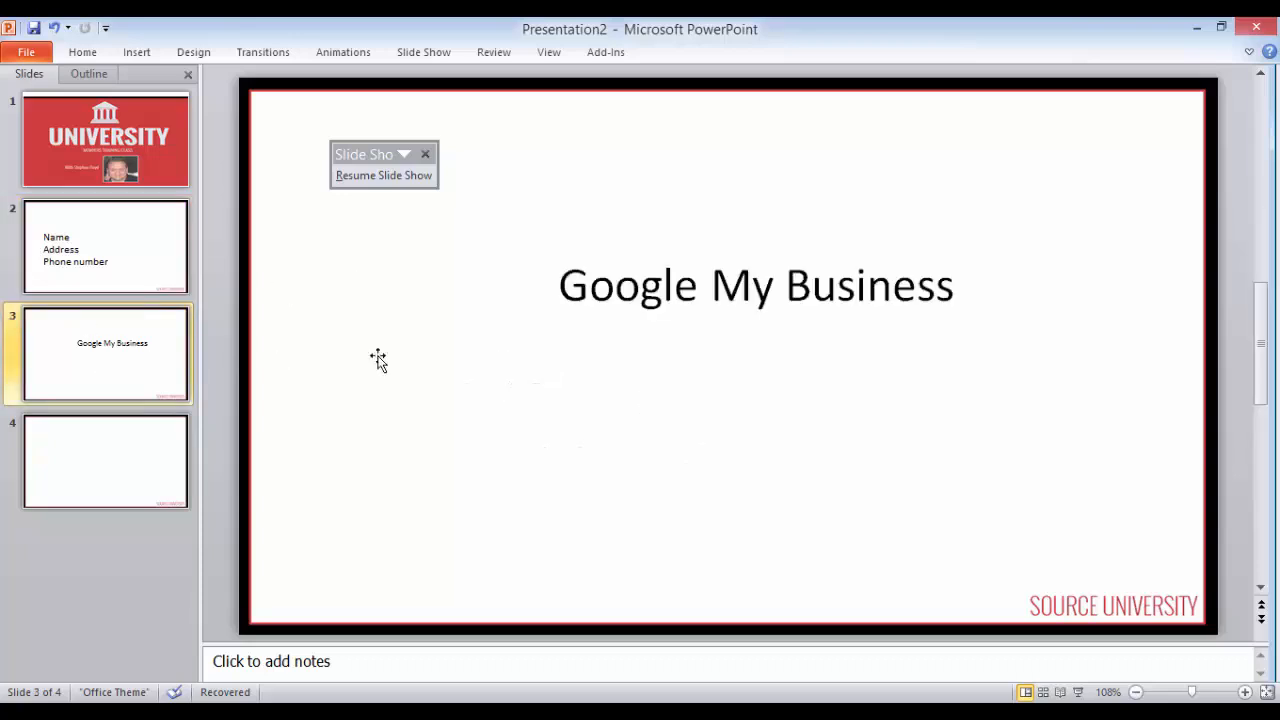